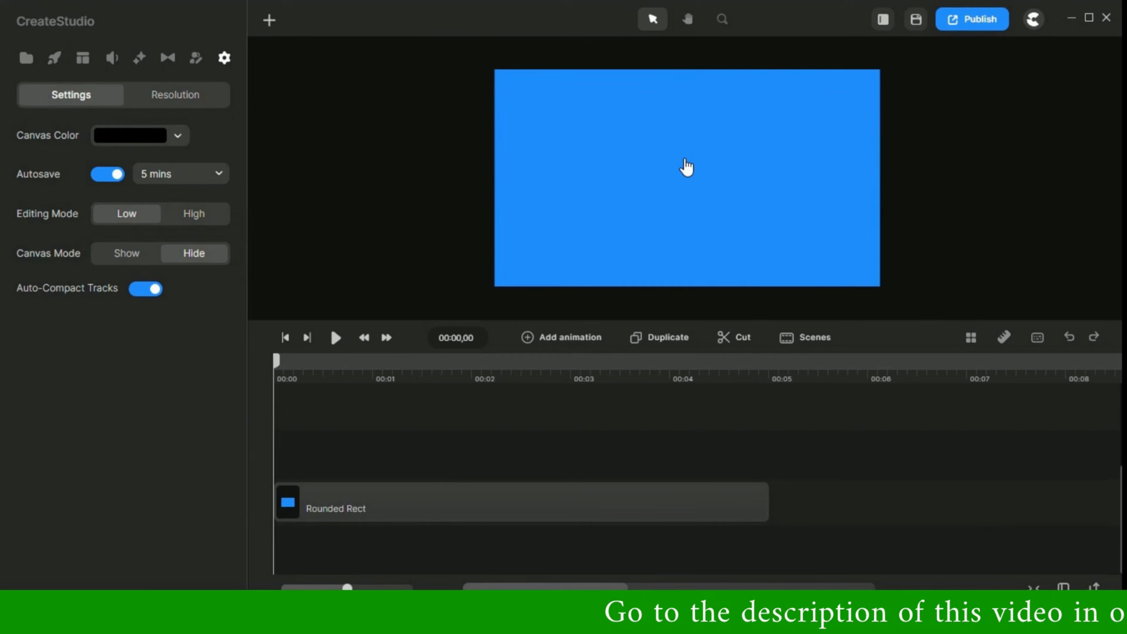
Recolour the canvas-filling rectangle white and extend its clip to about 8 seconds on the timeline
left_click(159, 162)
left_click(302, 180)
left_click(176, 111)
left_click(372, 144)
left_click_drag(767, 503, 1085, 500)
left_click(800, 450)
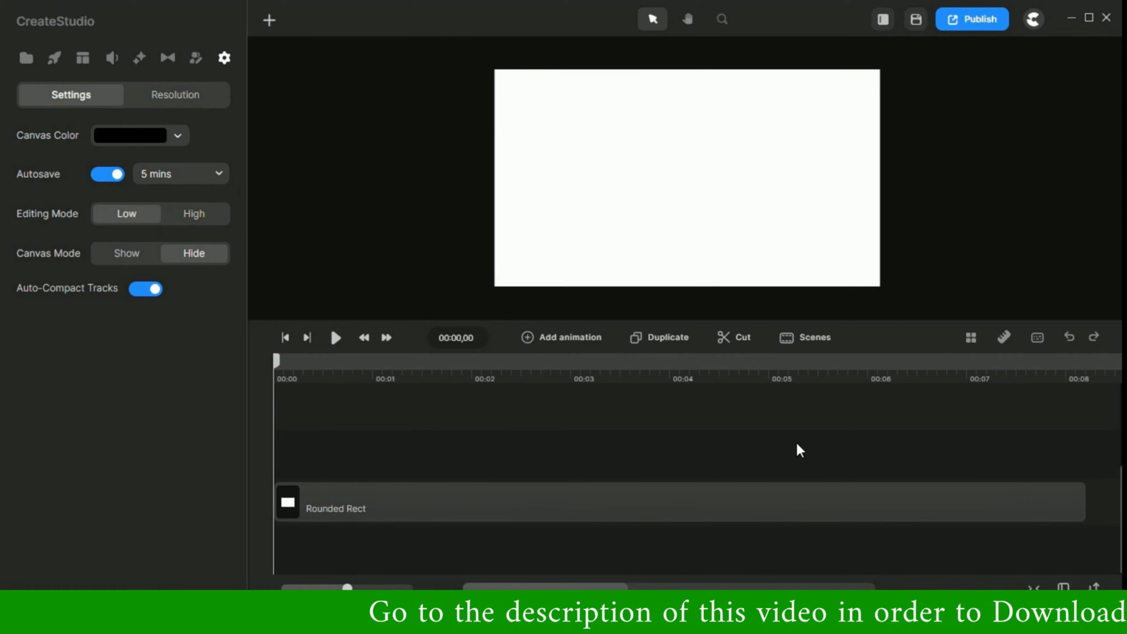
Add a text layer above the rectangle and set its fill colour to black (000000)
left_click(270, 20)
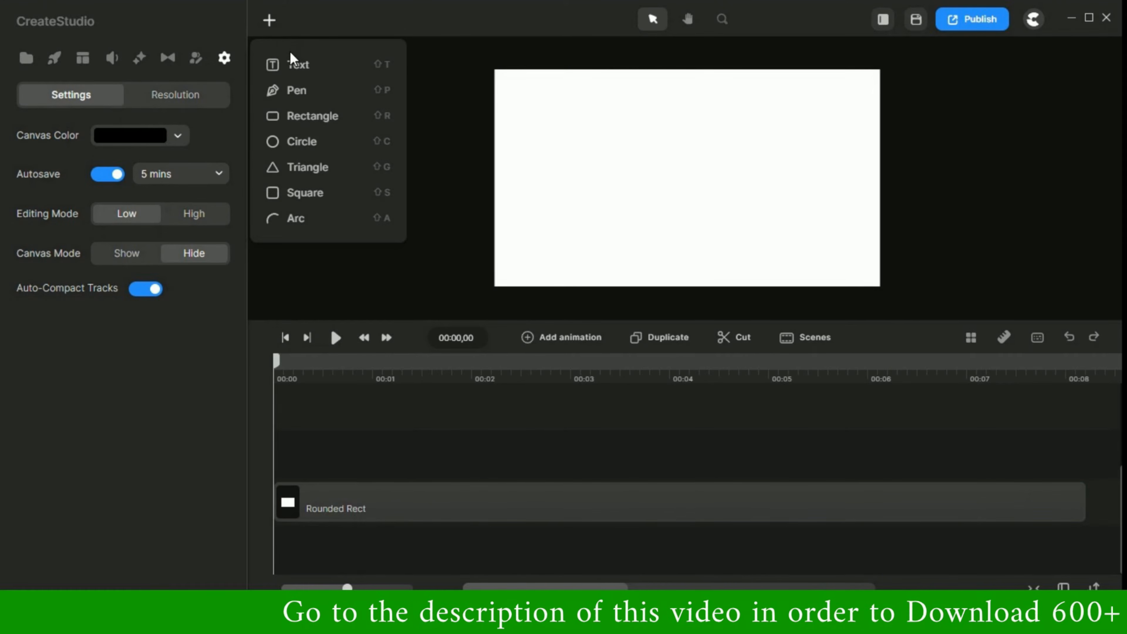
left_click(296, 71)
left_click(410, 456)
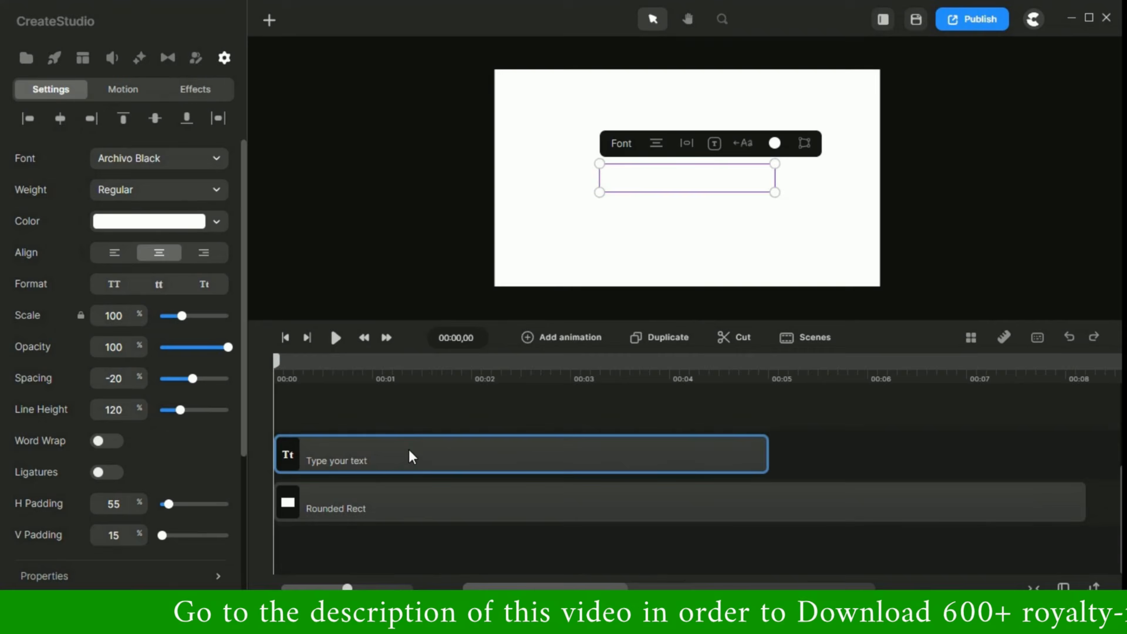
left_click(148, 224)
left_click_drag(171, 188, 151, 324)
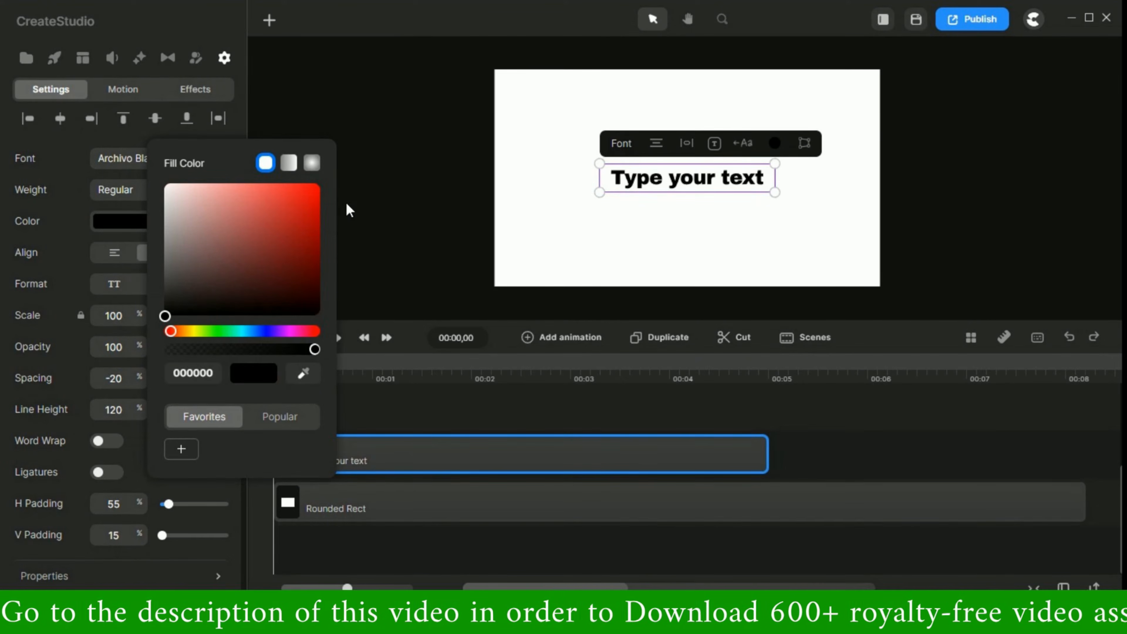
left_click(350, 214)
Replace the placeholder text with "3 Morning Habits for a Productive Day", breaking the line after "Habits"
left_click(669, 183)
double_click(670, 178)
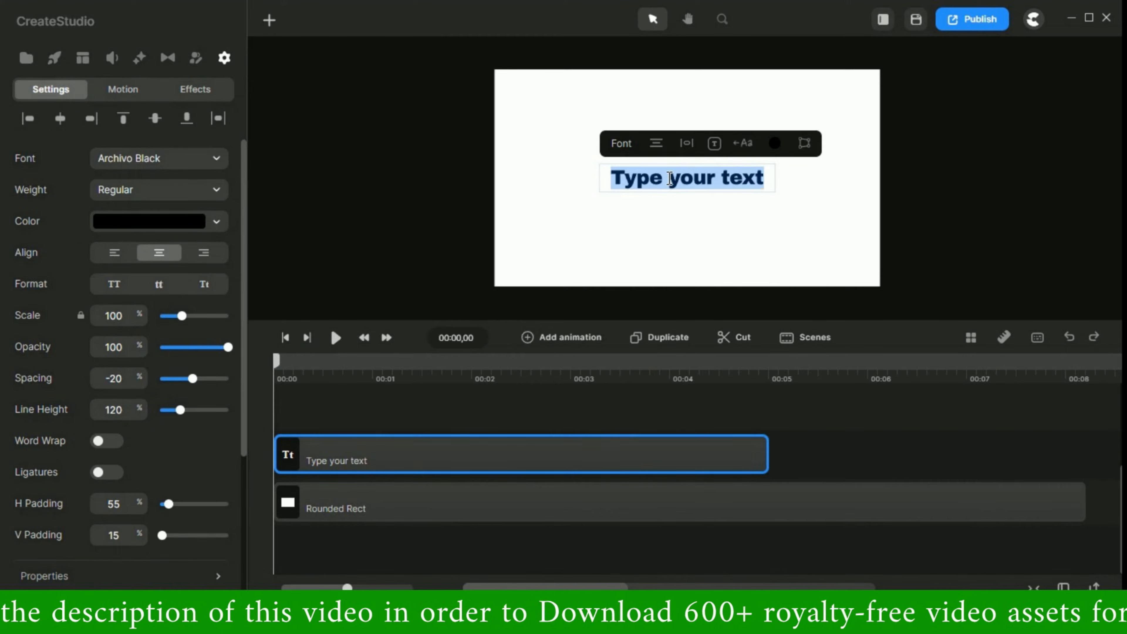
type("3 Morning Habits for a Productive Day")
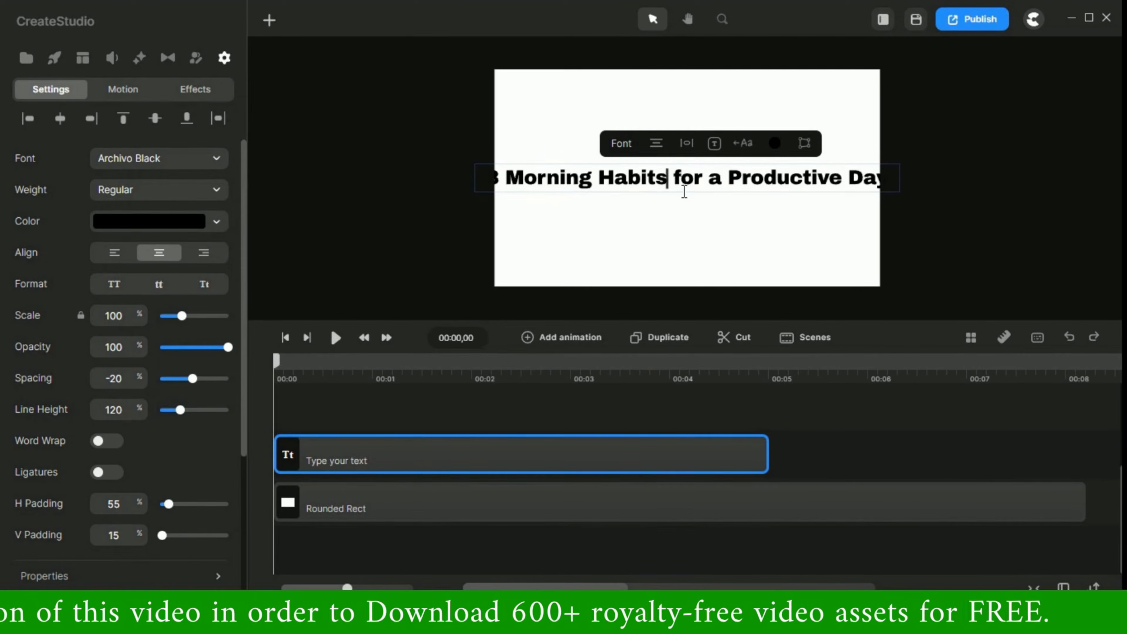
key("Return")
key("Delete")
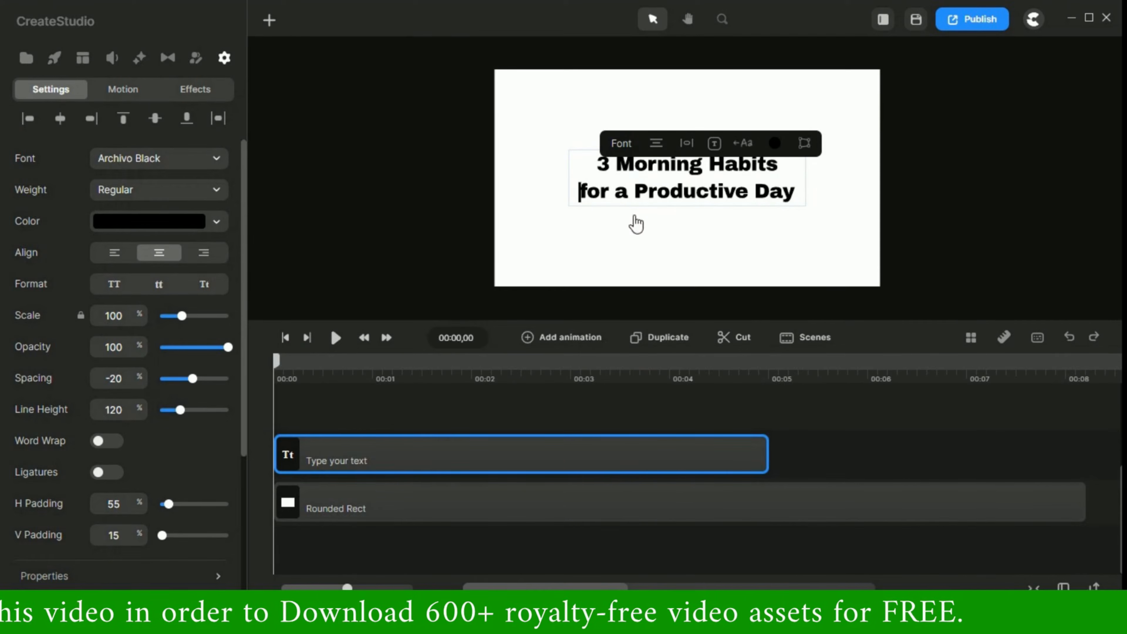
left_click(400, 194)
left_click(691, 198)
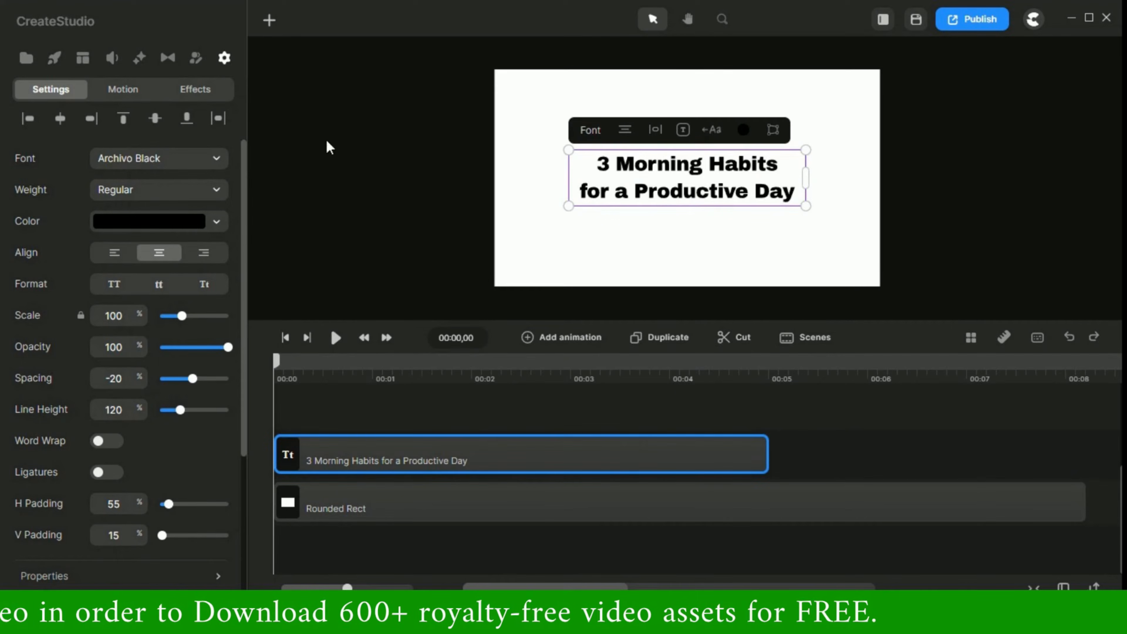
Change the title's font to Luckiest Guy from the favourite fonts
left_click(156, 162)
scroll(351, 200, "down", 5)
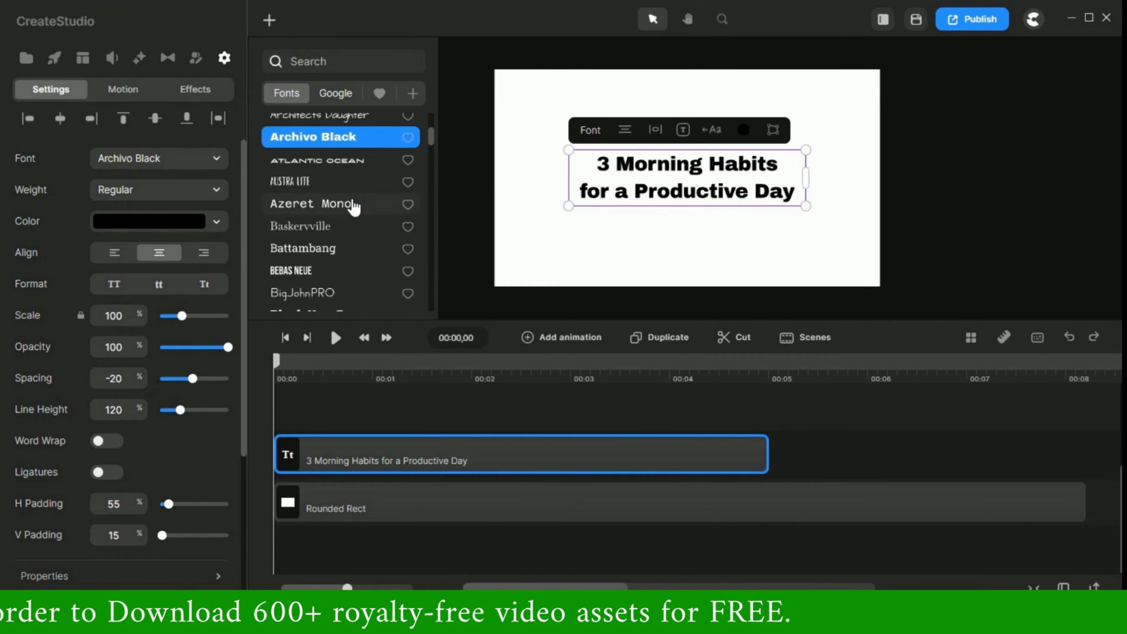
scroll(358, 217, "up", 3)
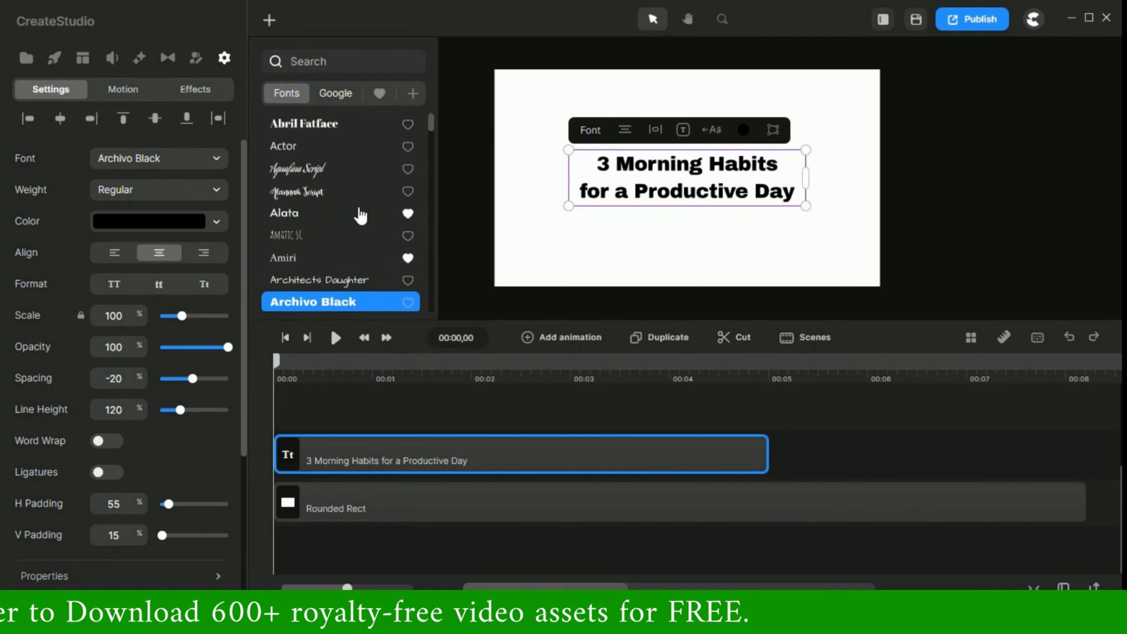
left_click(381, 95)
left_click(404, 240)
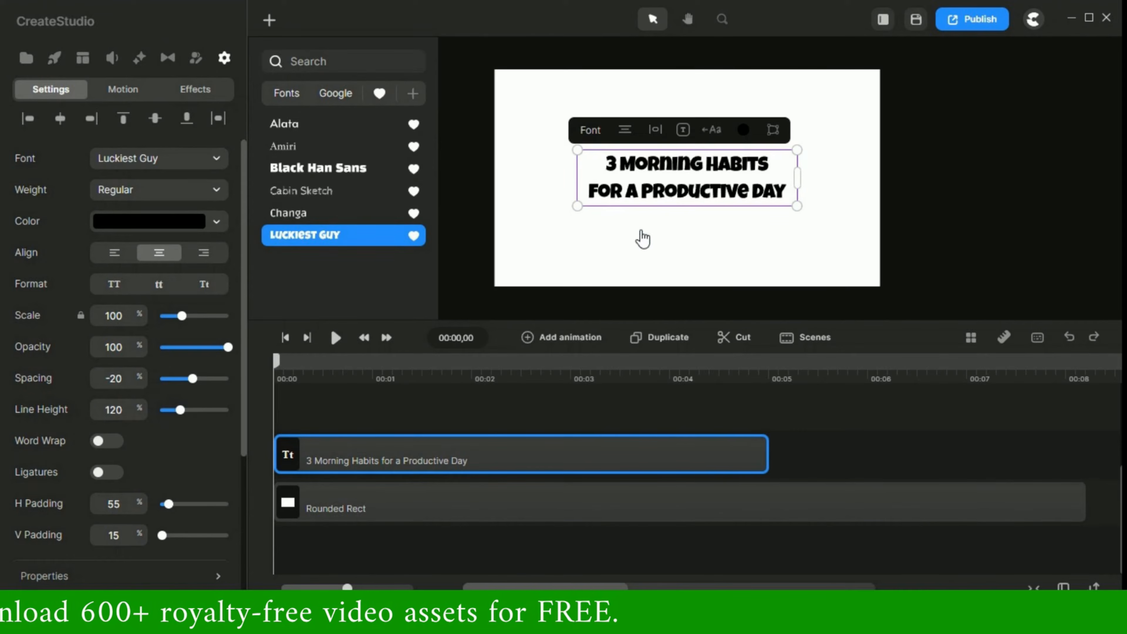
left_click(483, 229)
Set the title's letter spacing to 25% and its scale to 110%
left_click(676, 182)
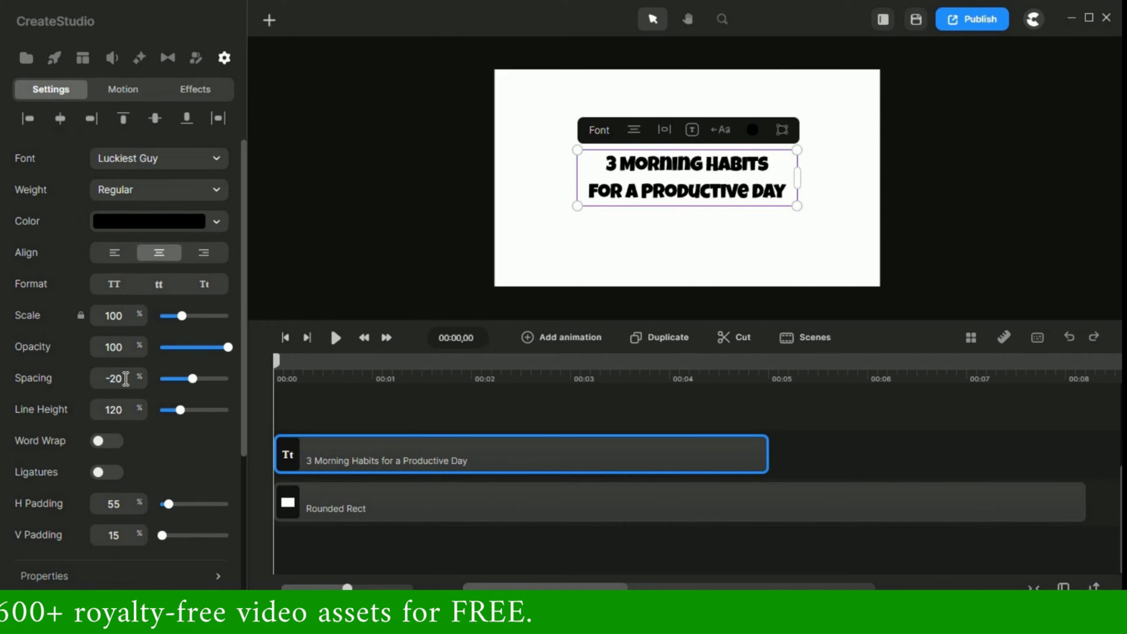
type("25")
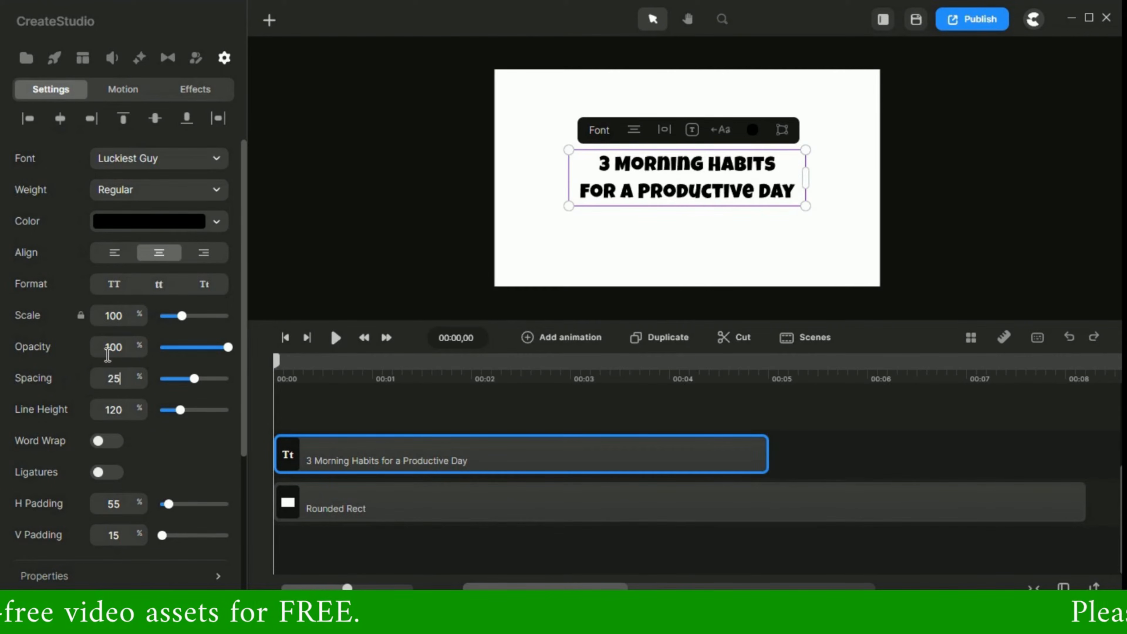
left_click(95, 318)
type("110")
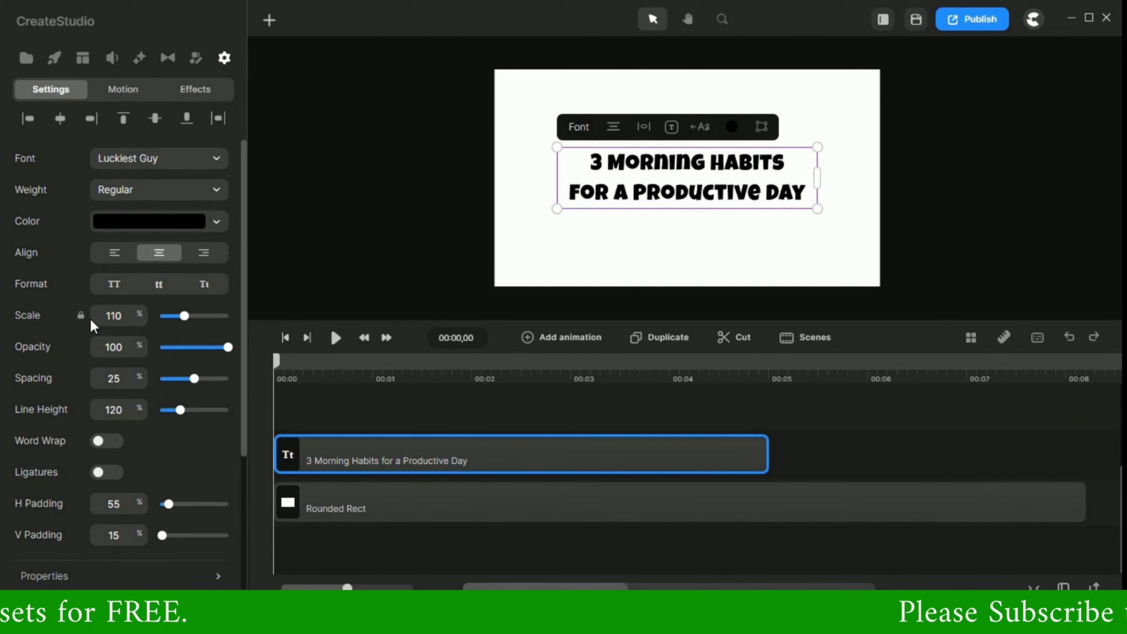
left_click(425, 205)
Set the title's fill colour to dark green (2d871d)
left_click(682, 189)
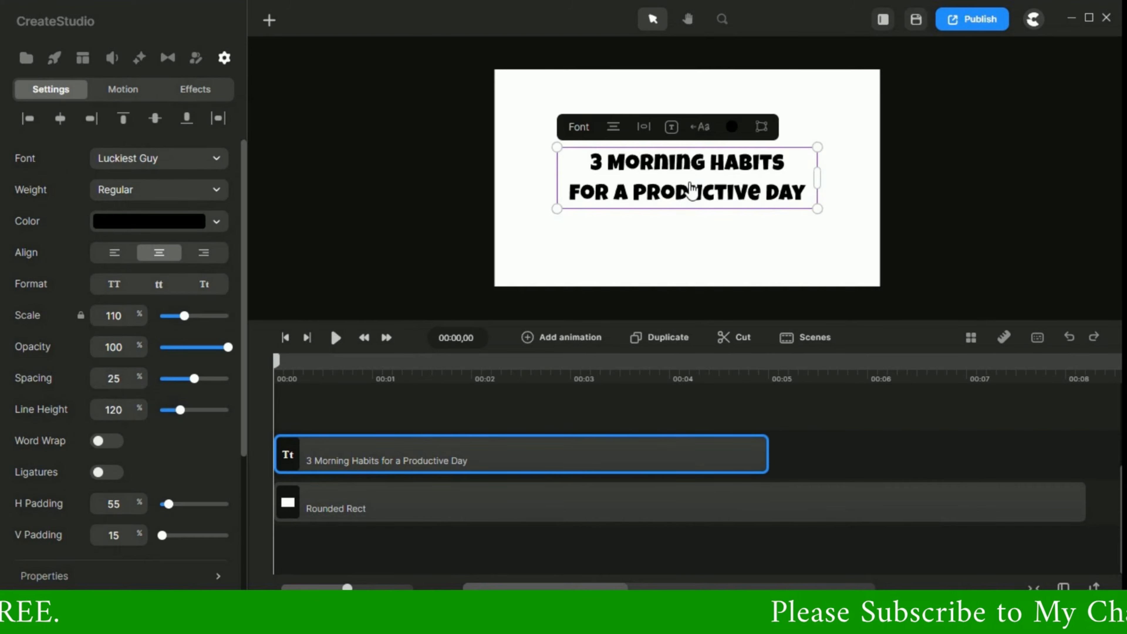
left_click(144, 220)
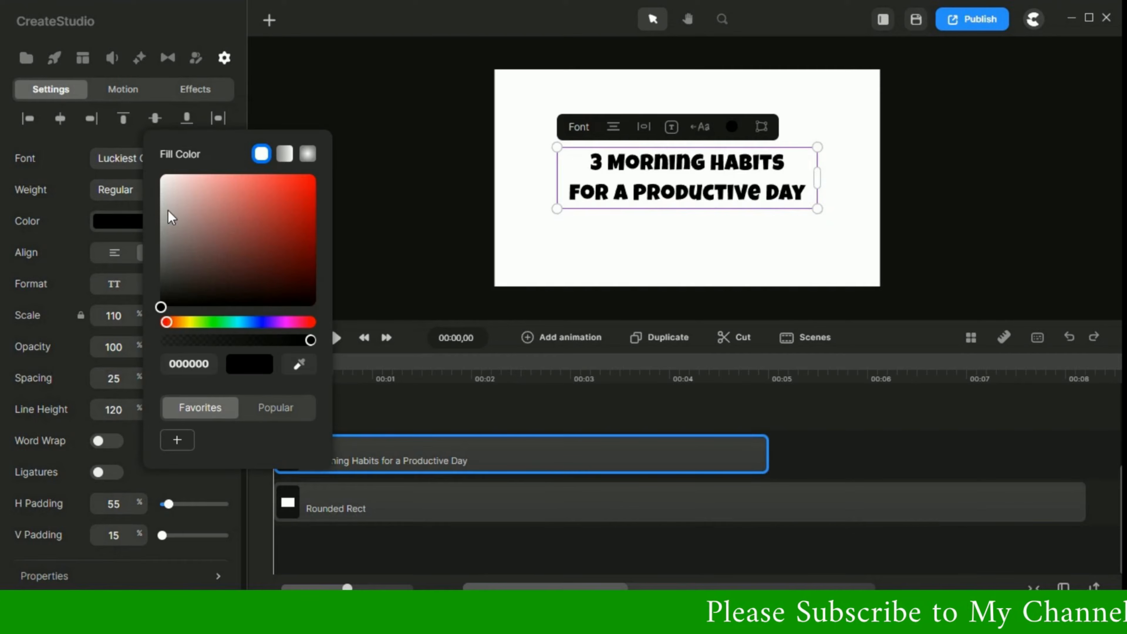
left_click(214, 323)
left_click(274, 231)
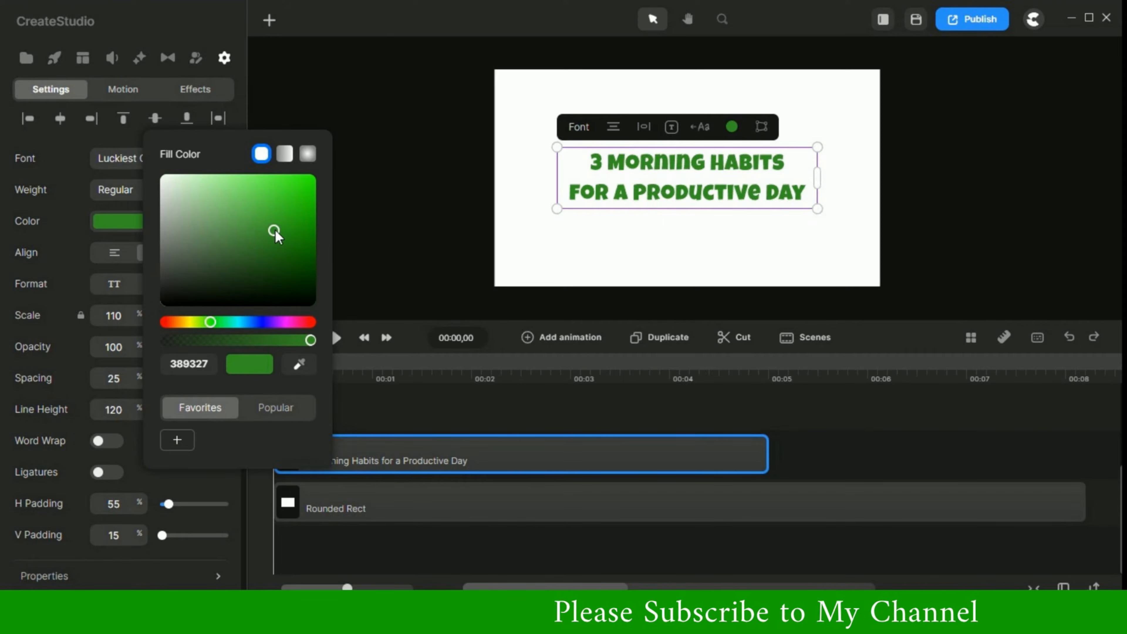
left_click_drag(275, 232, 283, 241)
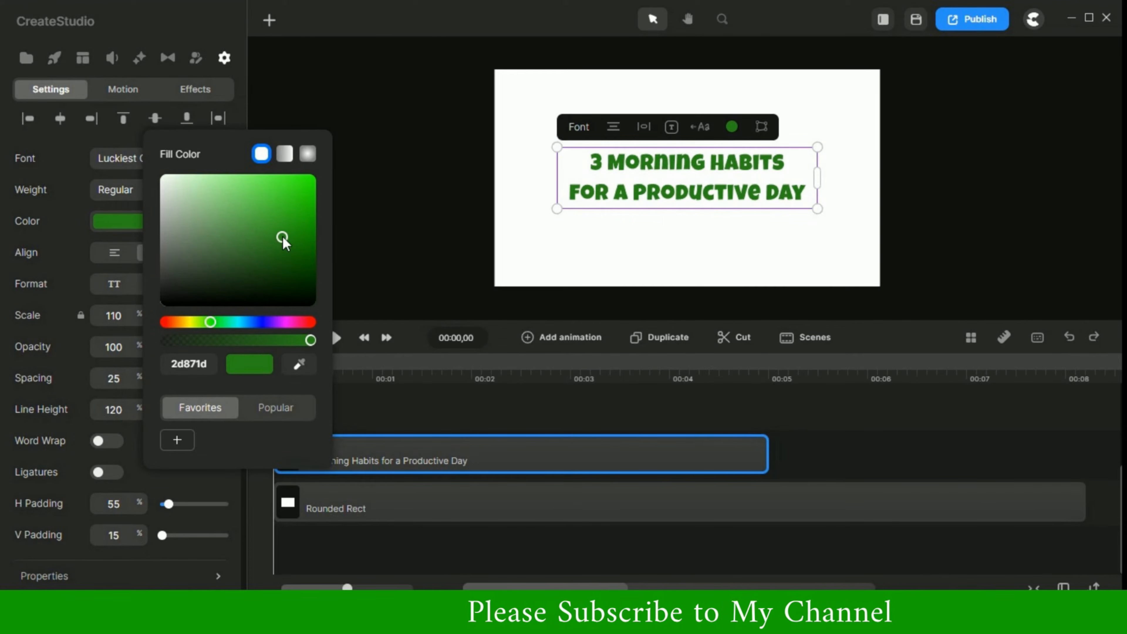
left_click(384, 406)
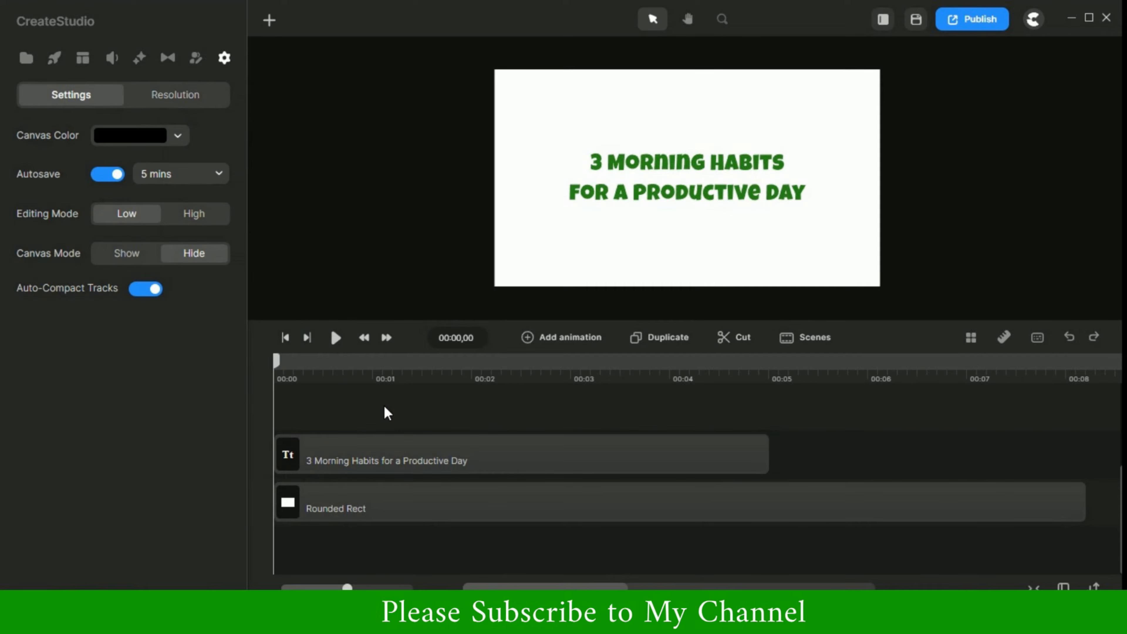
Apply the Doodle hand-drawing effect to the title and lengthen its drawing phase to about 1.6 seconds
left_click(141, 71)
left_click_drag(64, 256, 688, 196)
left_click_drag(373, 451, 431, 449)
left_click(430, 422)
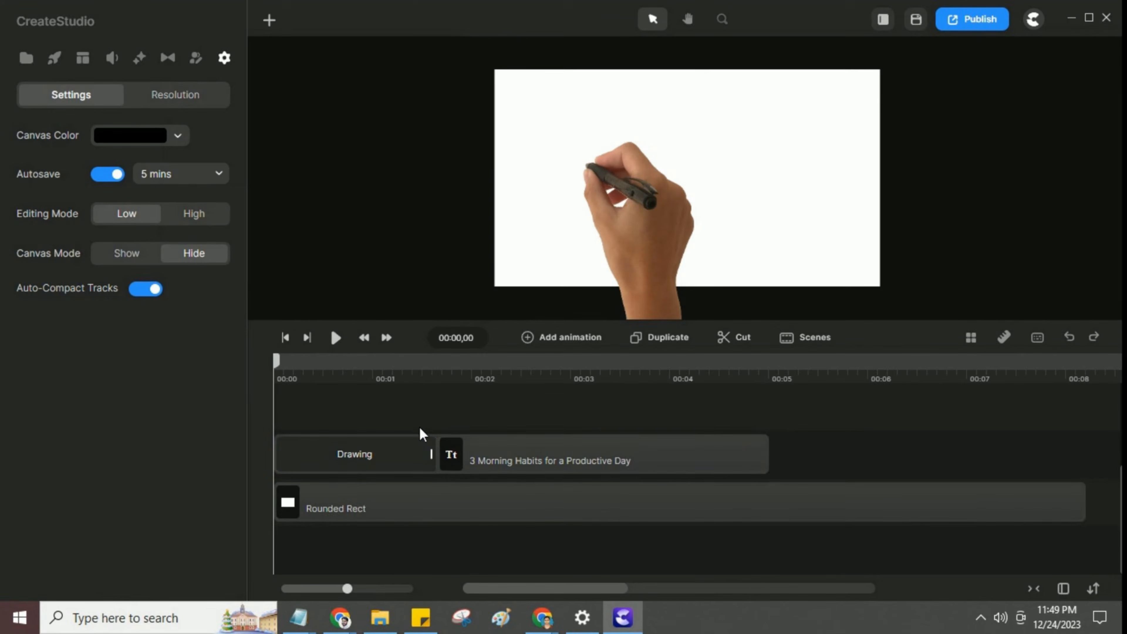
Look through the available hand styles for the title's Doodle effect
left_click(355, 462)
left_click(365, 146)
left_click(334, 265)
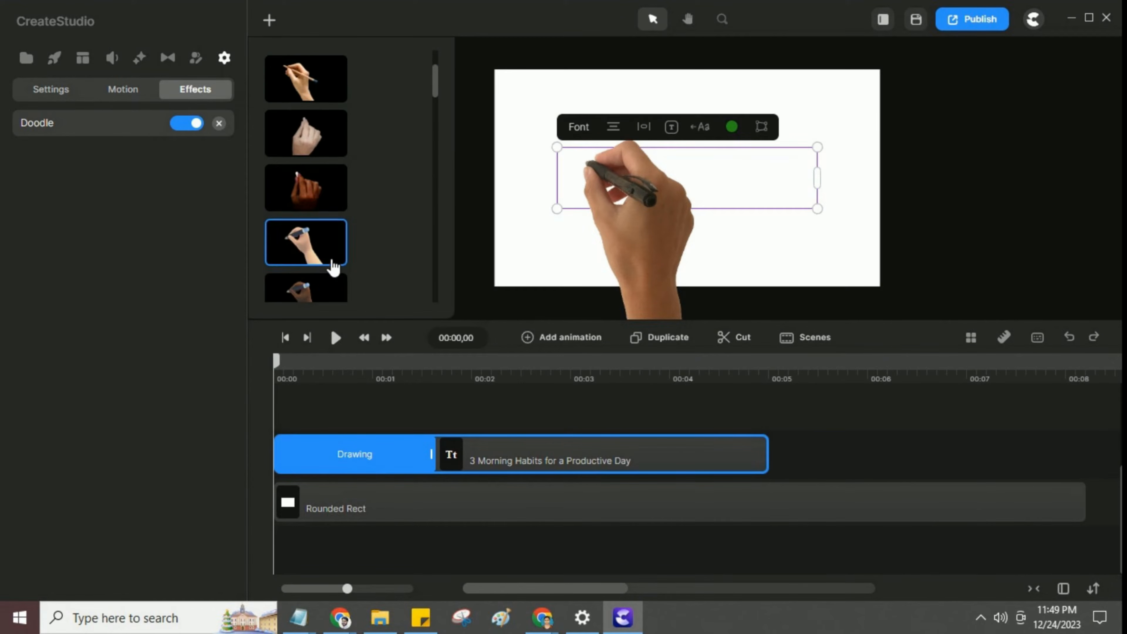
scroll(334, 265, "up", 3)
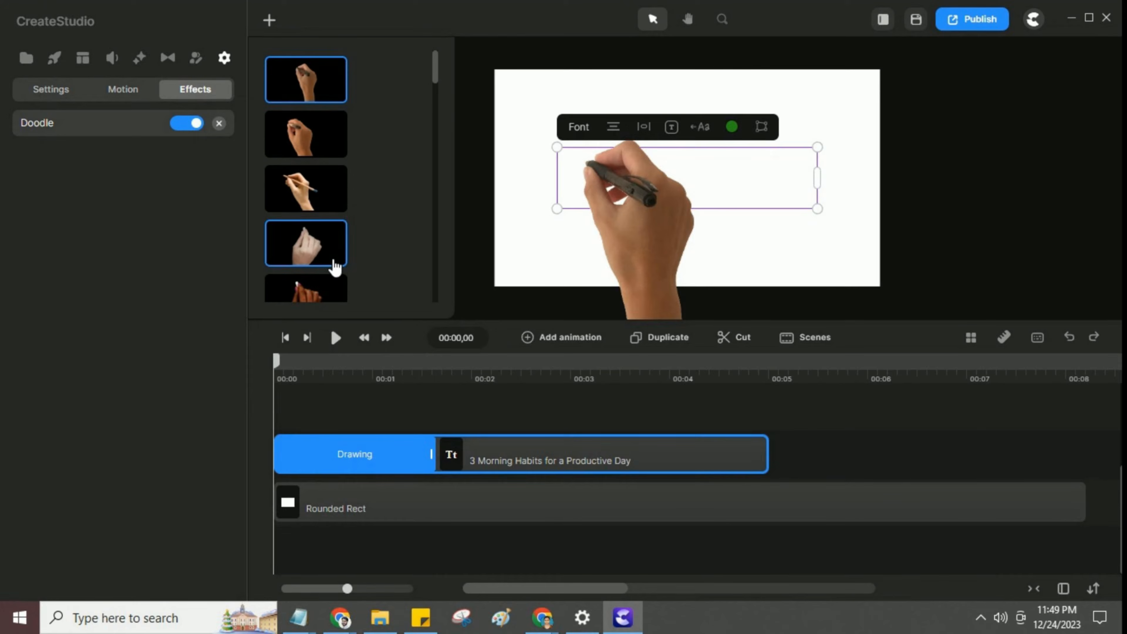
left_click(457, 405)
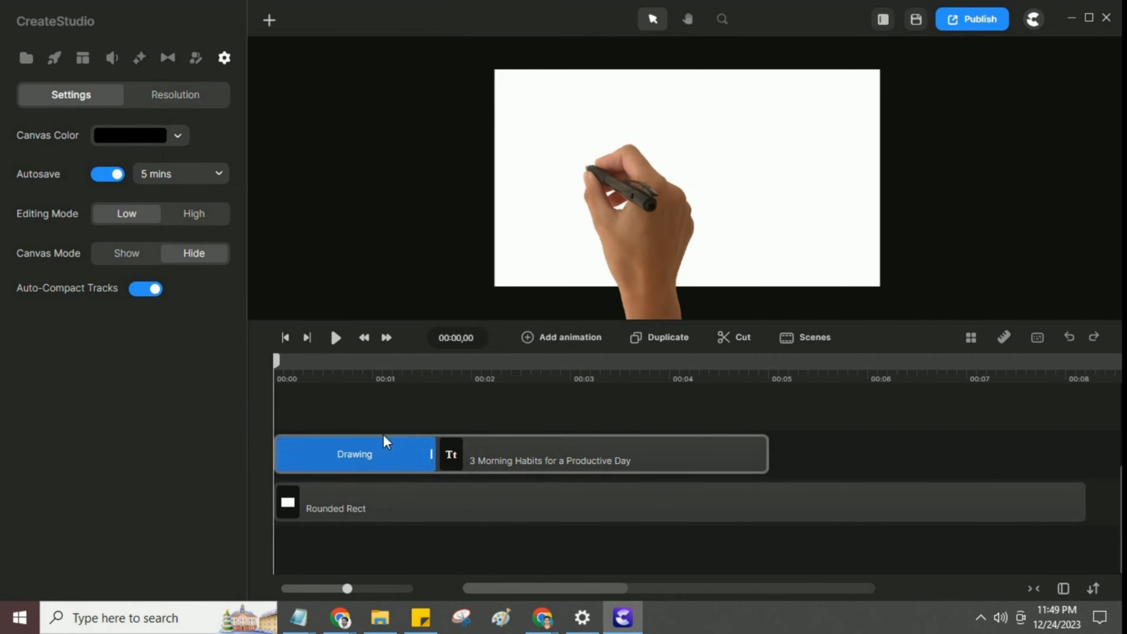
Search the sound effects for "writing" and add Pencil Writing On Paper at the start of the timeline
left_click(111, 58)
left_click(87, 97)
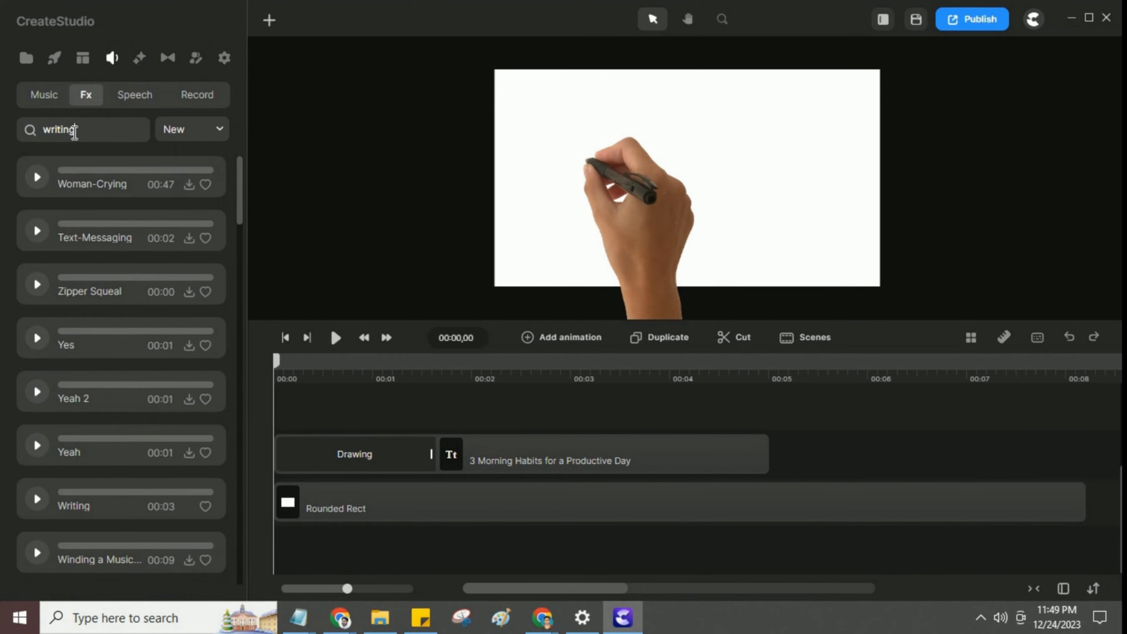
key("Return")
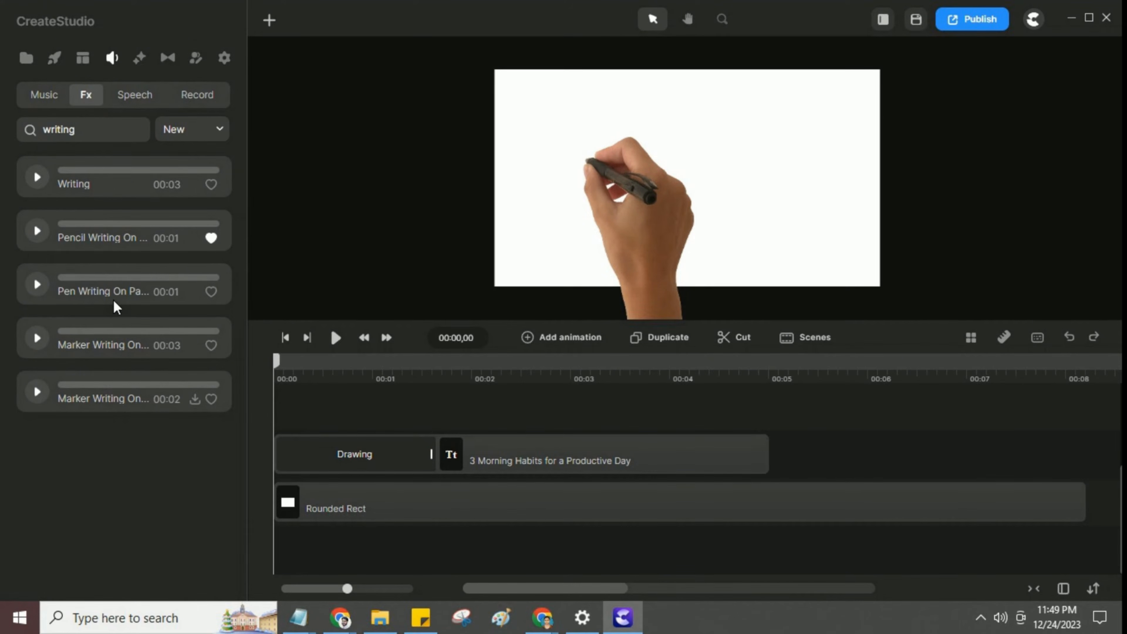
mouse_move(191, 218)
left_mouse_down()
mouse_move(629, 166)
mouse_move(589, 413)
left_mouse_up()
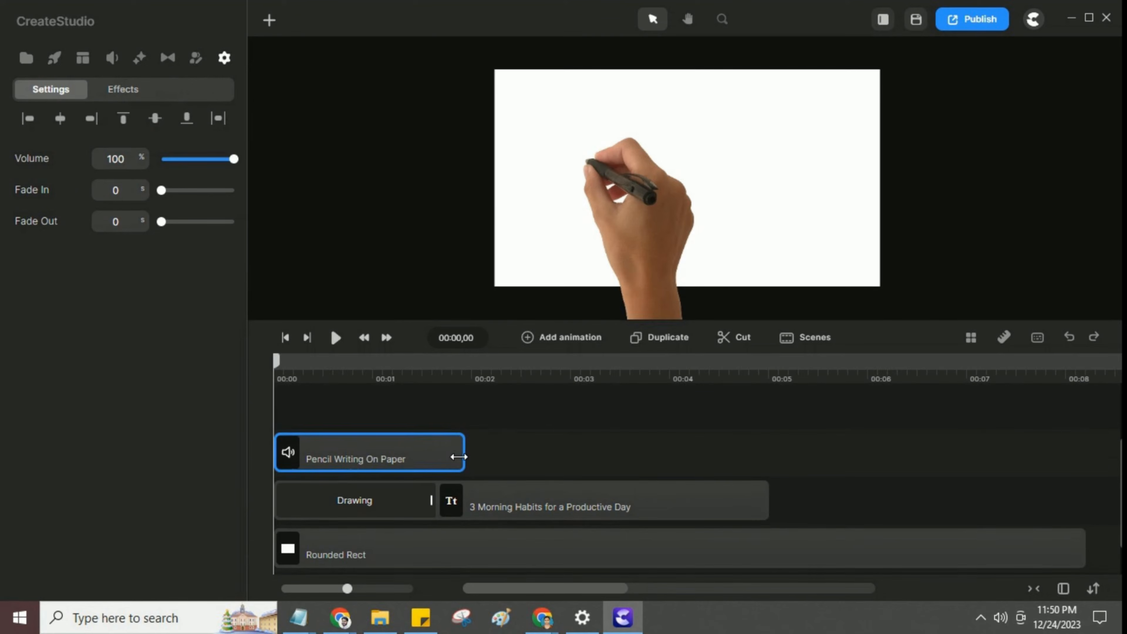
Extend the title's drawing phase to match the end of the pencil sound clip
left_click_drag(431, 501, 465, 499)
left_click(496, 434)
left_click(508, 496)
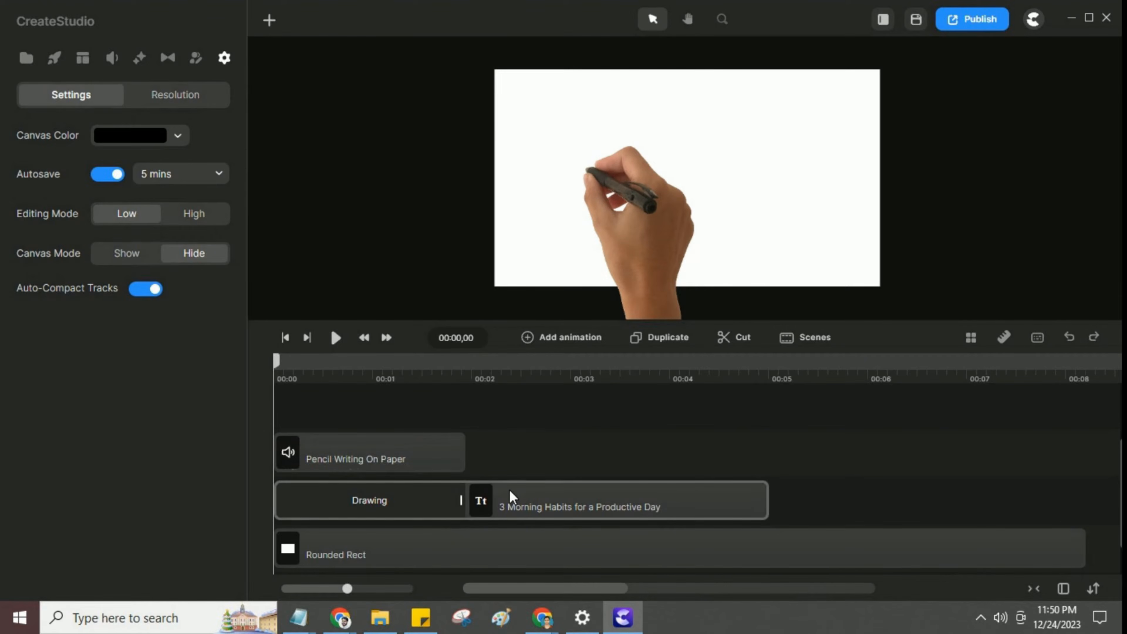
Add a Position animation to the title clip starting at 00:02,08, just after the drawing phase
left_click(499, 371)
left_click(567, 448)
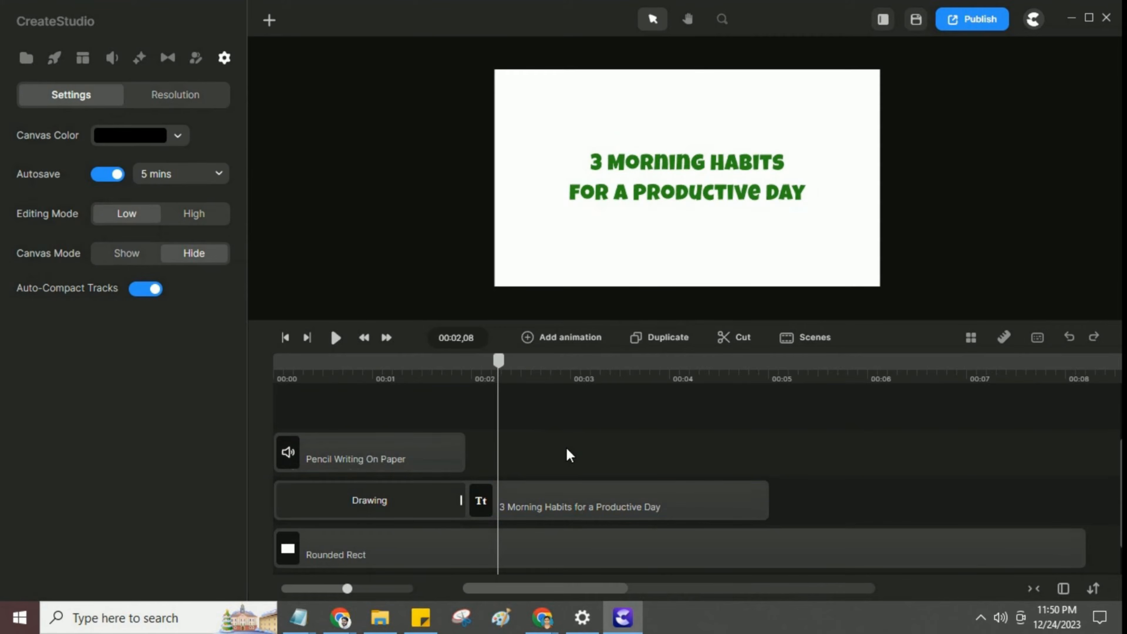
left_click(497, 501)
left_click(571, 342)
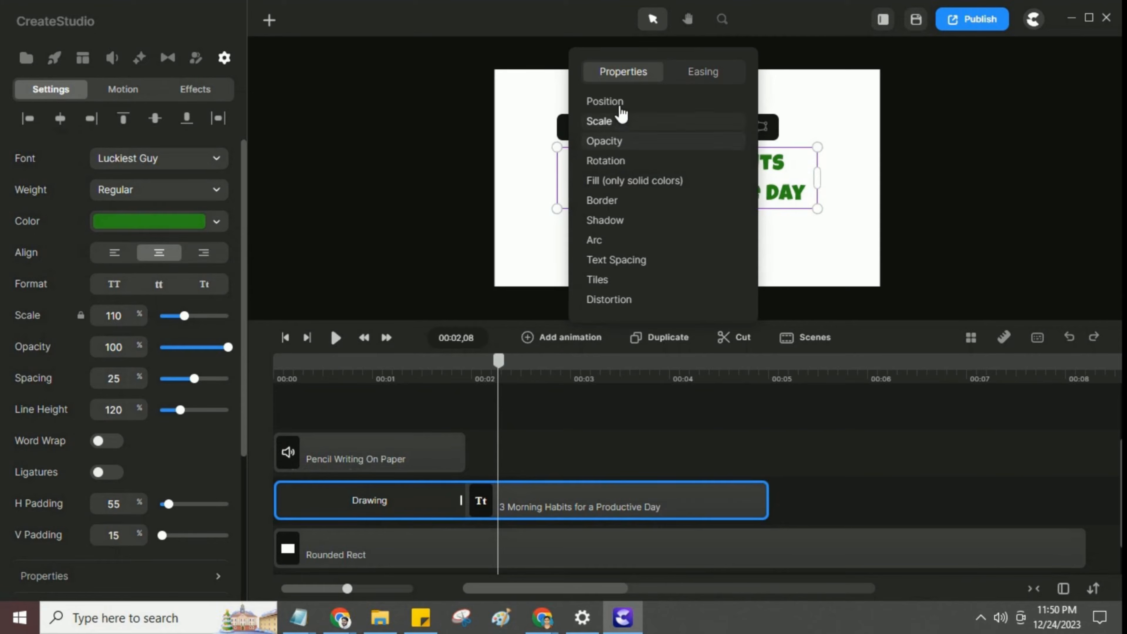
left_click(607, 103)
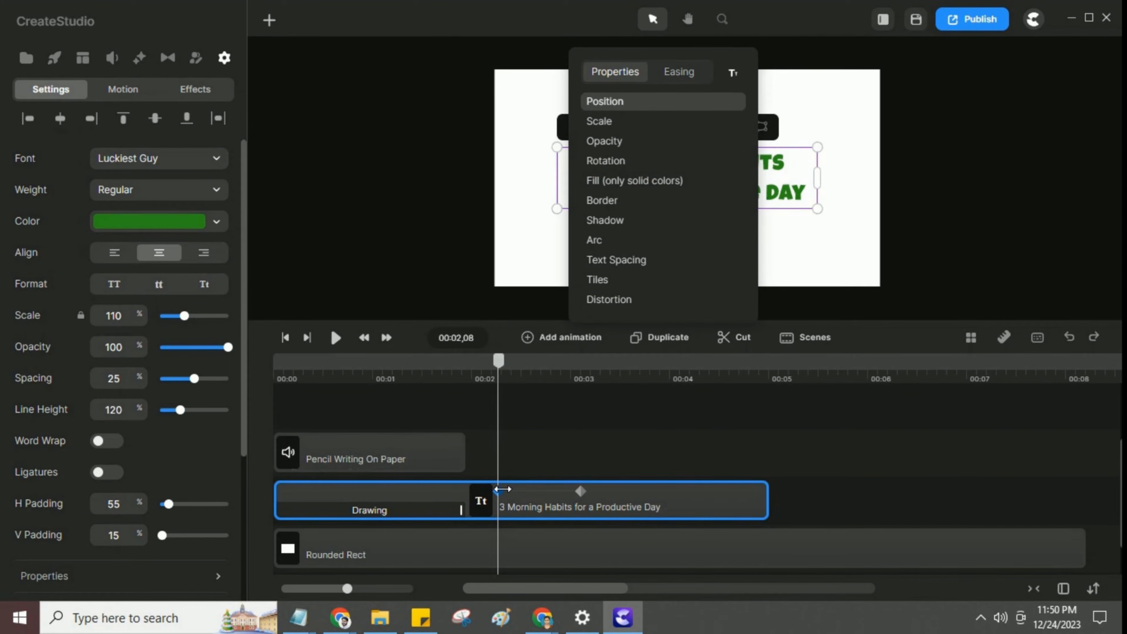
left_click(463, 253)
At the second position keyframe (00:03,03), move the title straight up to the top of the canvas, keeping it horizontally centred
left_click(497, 497)
left_click(533, 446)
left_click(580, 490)
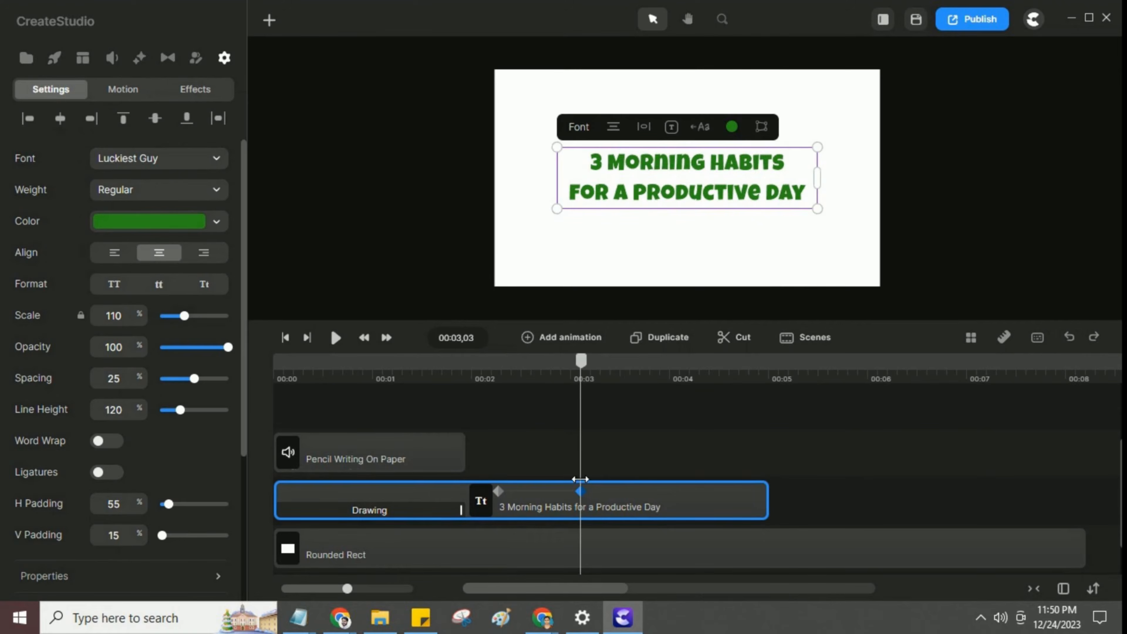
left_click_drag(699, 181, 695, 109)
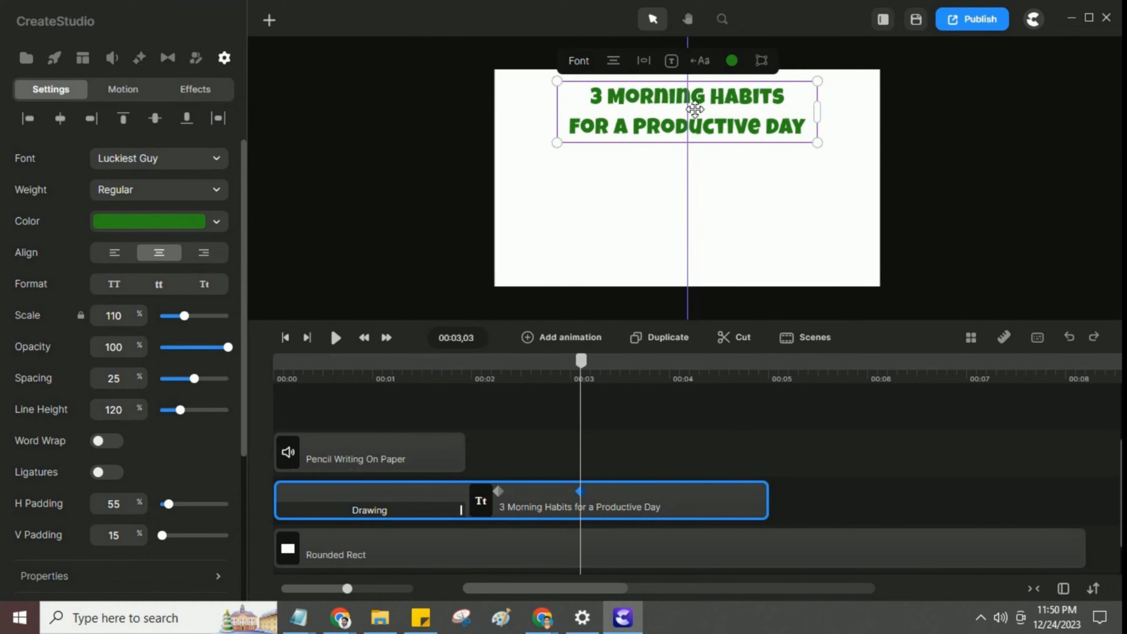
left_click(655, 417)
left_click(555, 495)
left_click(661, 222)
left_click(586, 336)
left_click(517, 441)
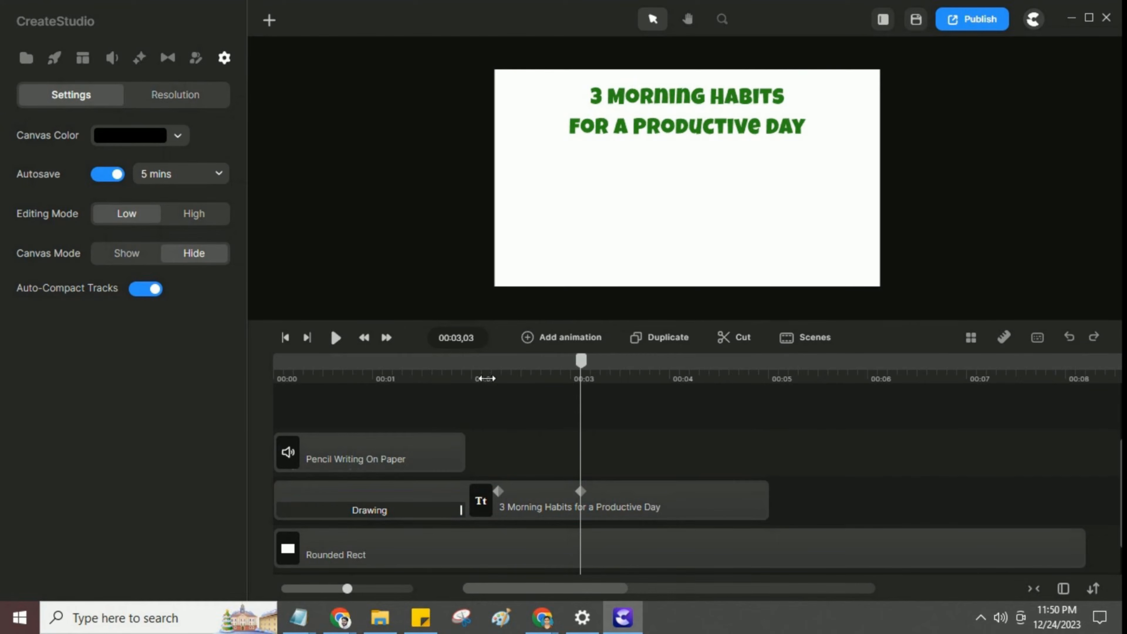
Preview the title's upward movement from about the 2-second mark and stop playback once it ends
left_click(476, 378)
left_click(335, 338)
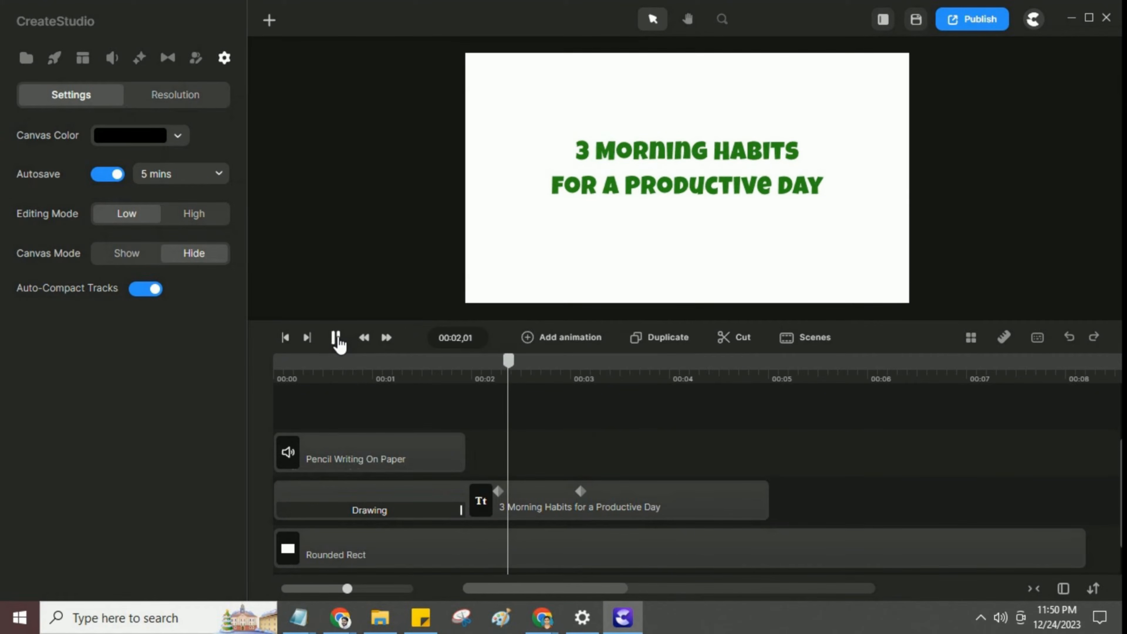
left_click(336, 339)
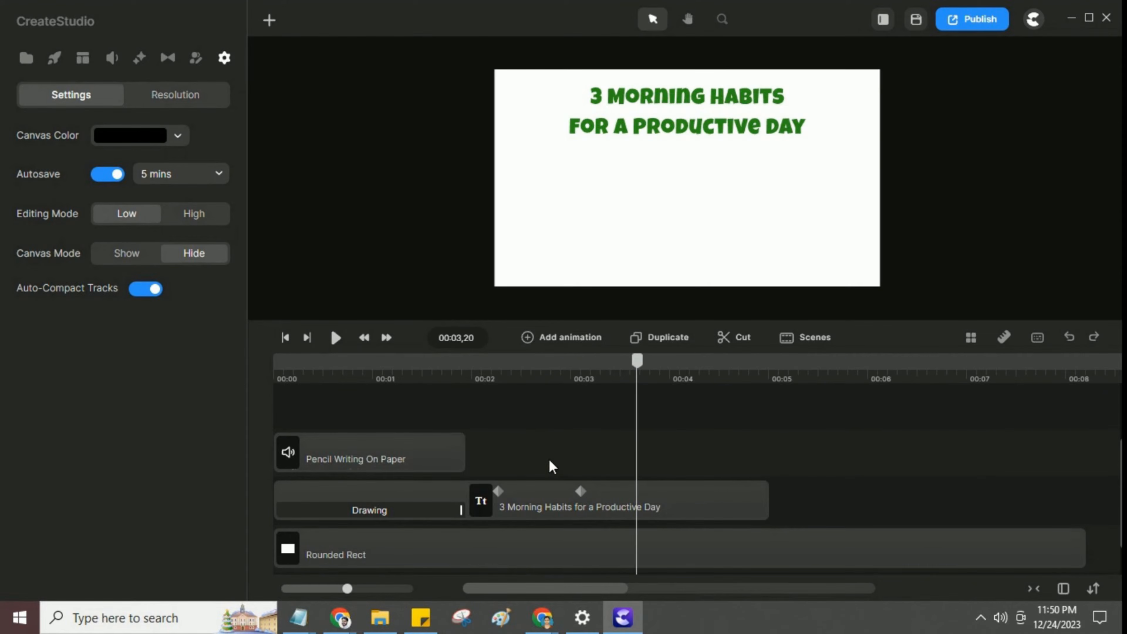
Retime the title's second position keyframe to 00:03,07 and place the playhead at 00:03,09
left_click_drag(581, 492, 594, 492)
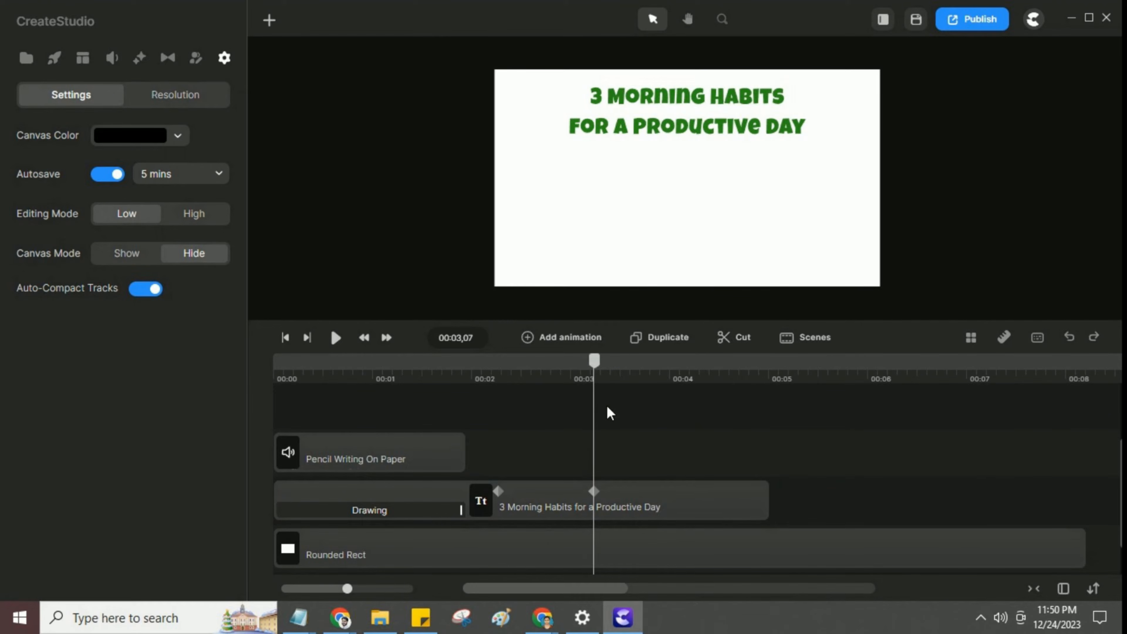
left_click_drag(594, 362, 601, 363)
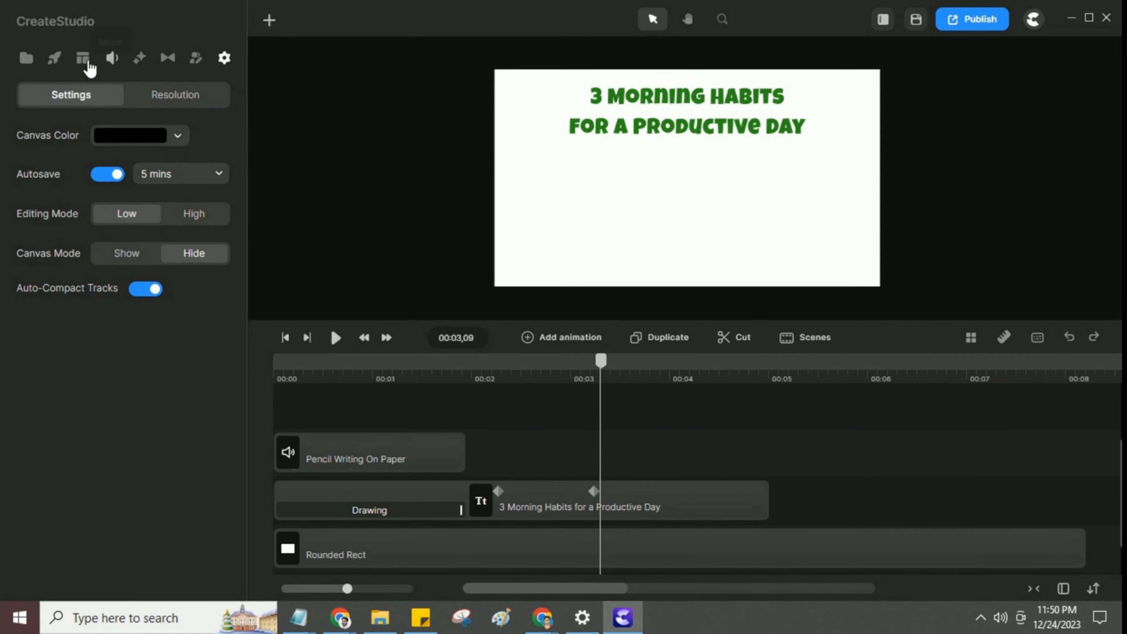
Add the Stick Guy character from the Doodle category to the canvas at 00:03,09
left_click(53, 59)
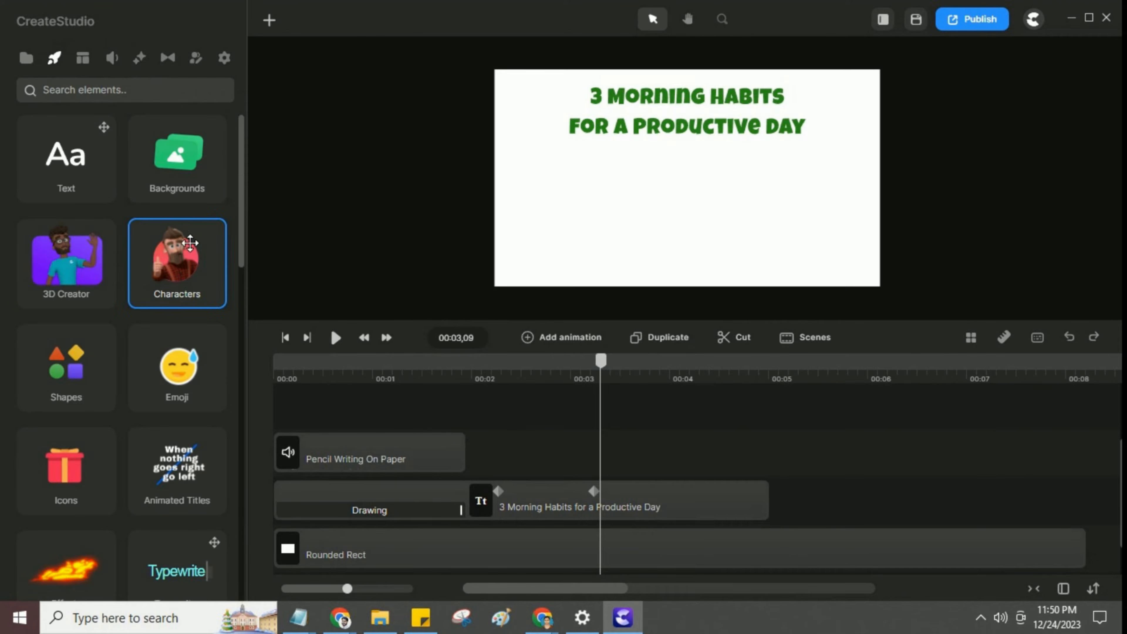
left_click(177, 256)
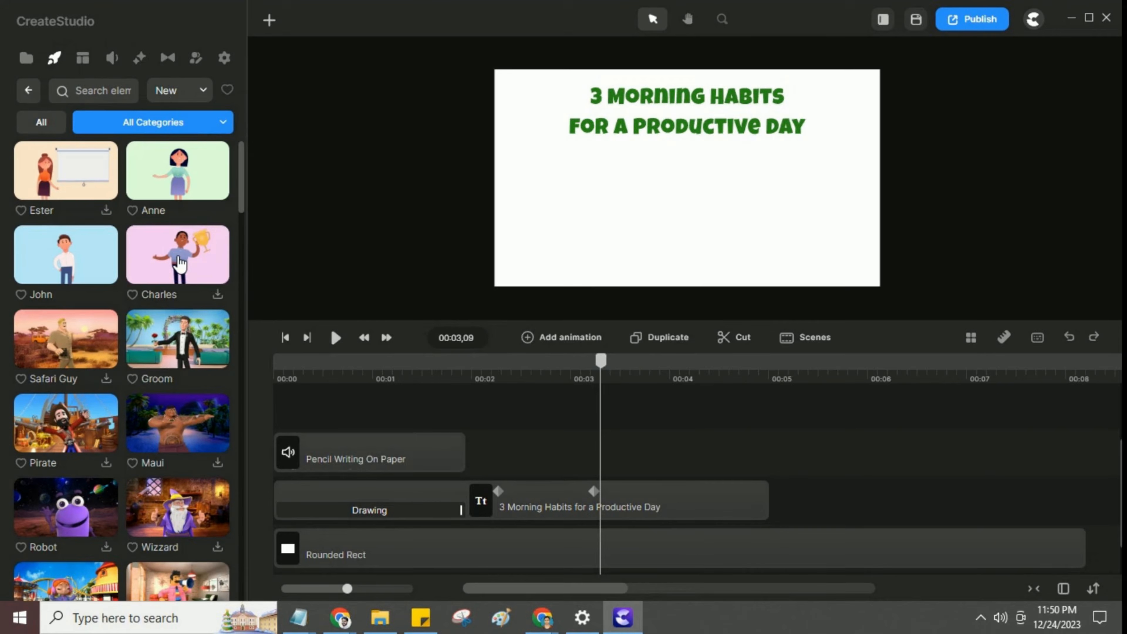
left_click(176, 121)
left_click(125, 365)
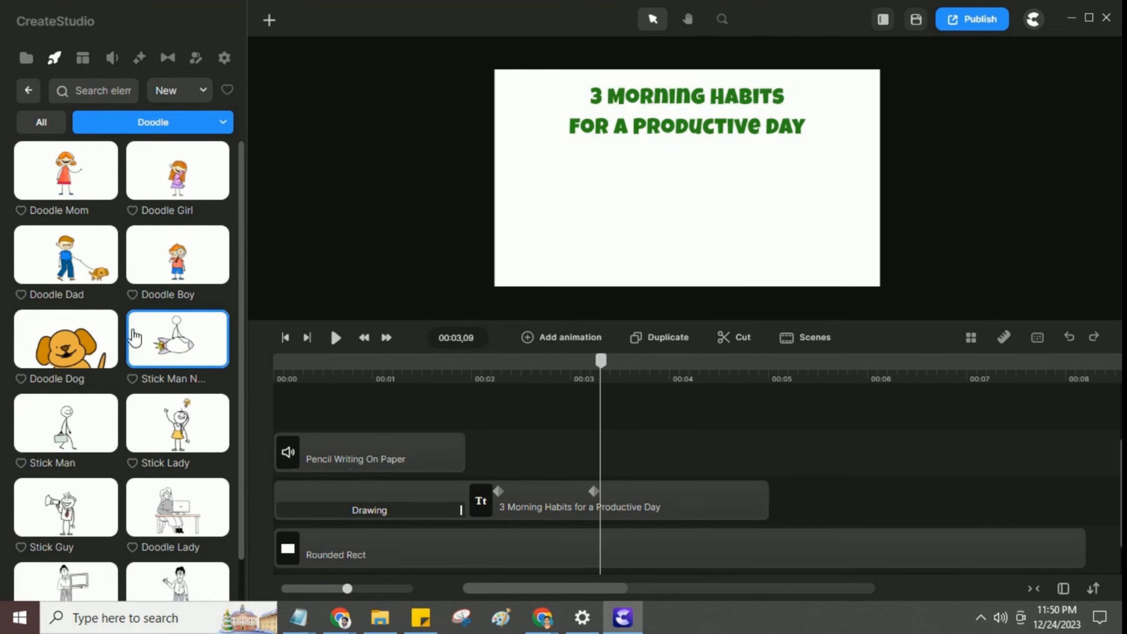
scroll(138, 409, "down", 1)
left_click_drag(49, 472, 706, 153)
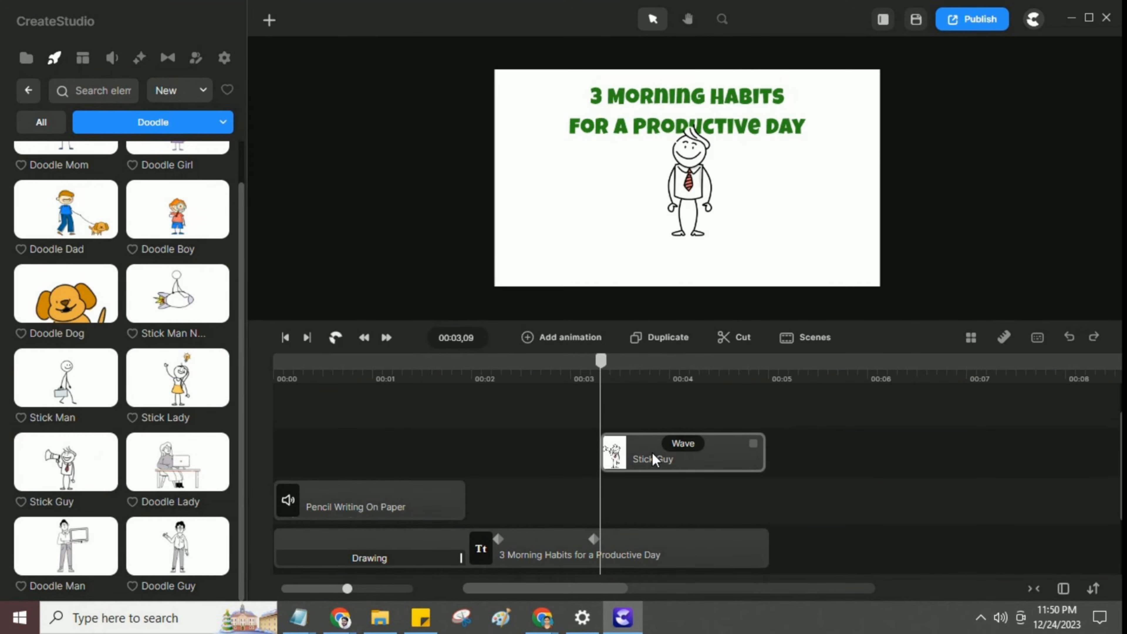
Place the Stick Guy clip on the track directly above the title, starting at its second keyframe, and extend the title clip past its end
left_click_drag(651, 468, 642, 515)
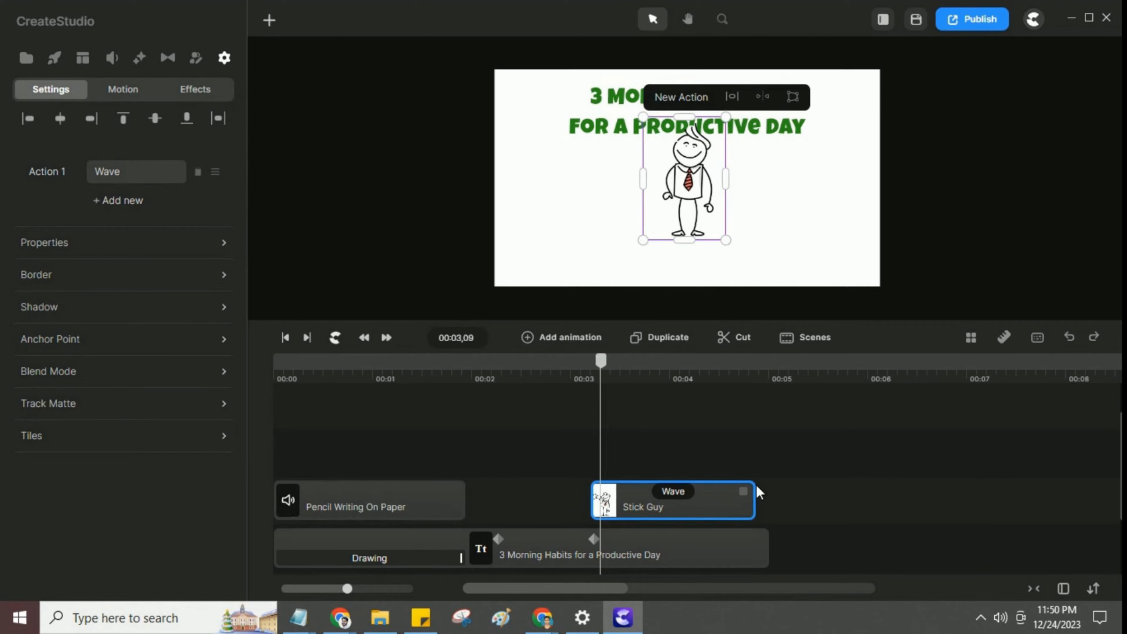
left_click_drag(766, 549, 857, 549)
Change Stick Guy's first action to Jump In And Wave and add Happy as his second action
scroll(758, 554, "up", 2)
left_click(687, 512)
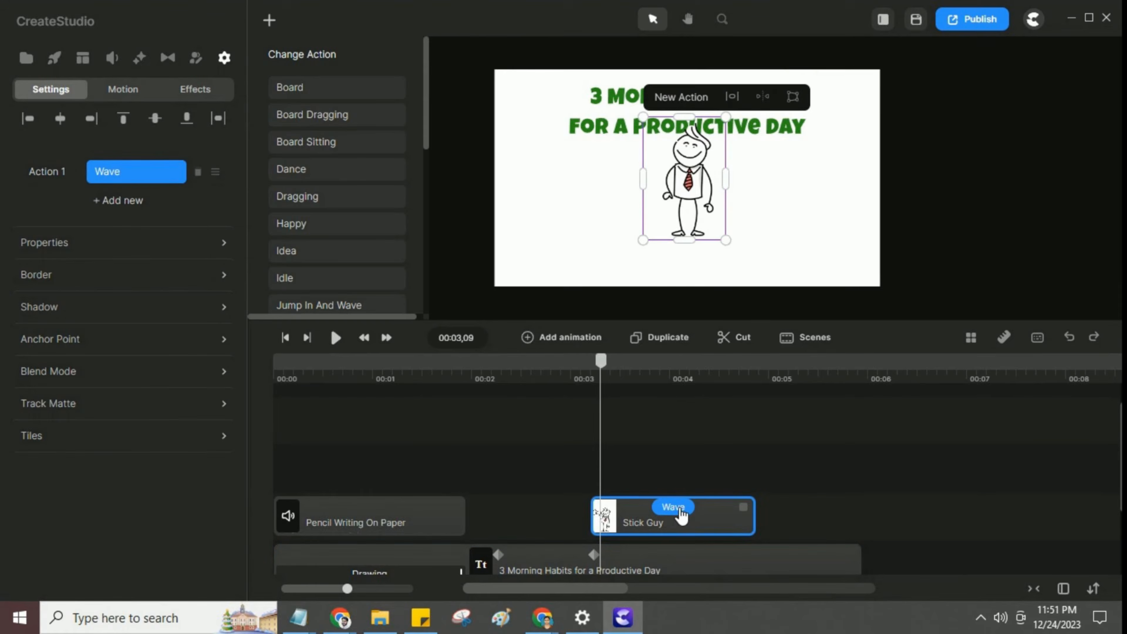
scroll(314, 206, "down", 2)
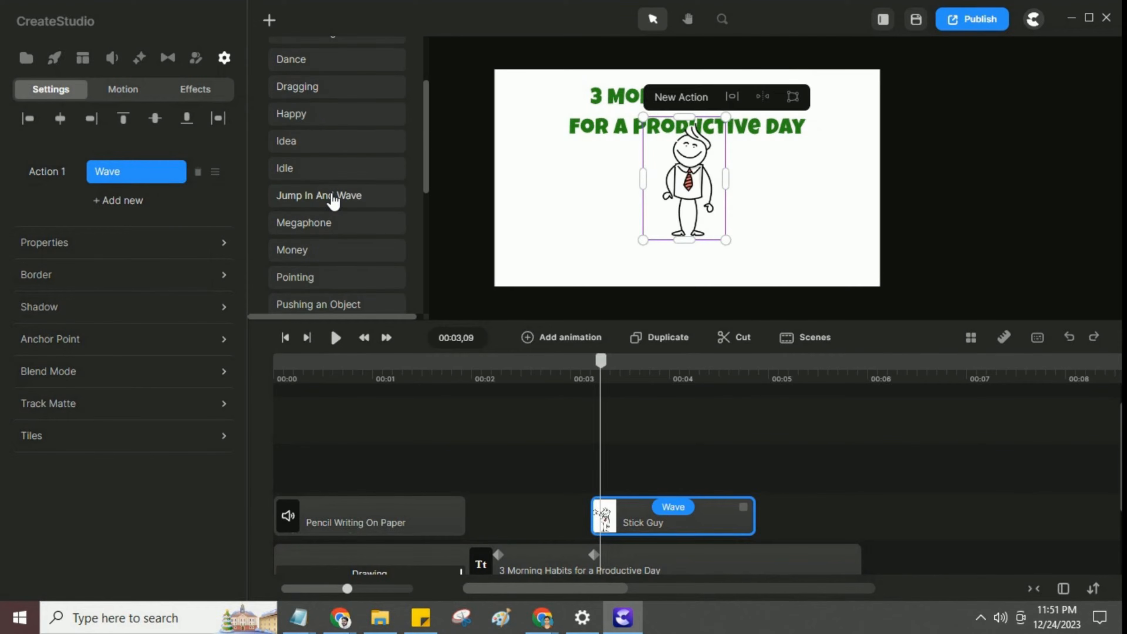
left_click(350, 197)
left_click(120, 210)
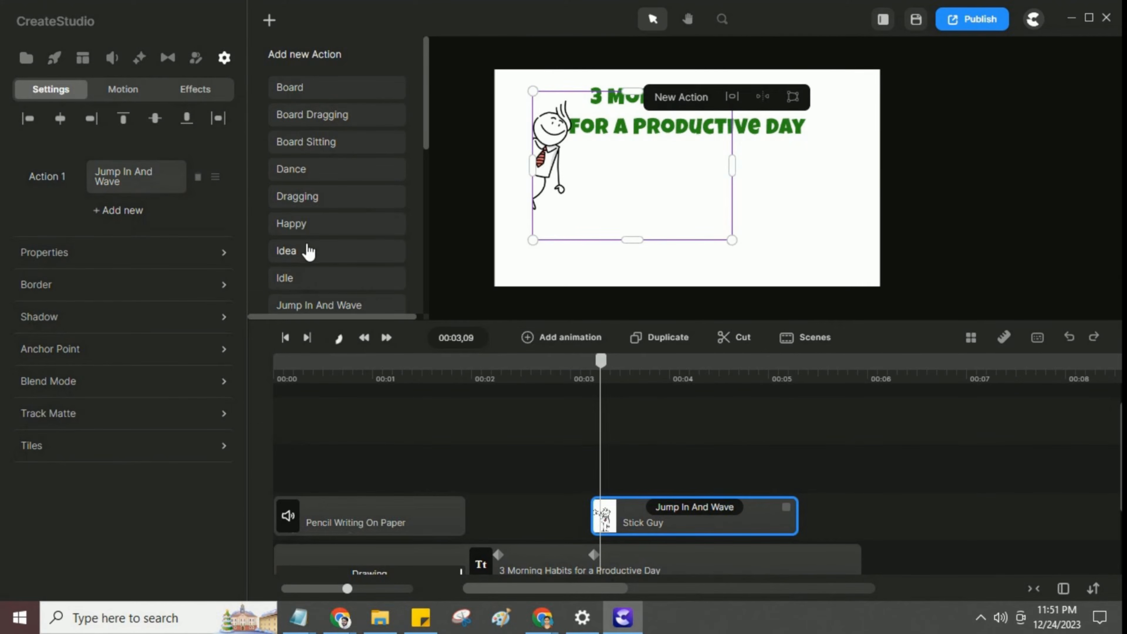
left_click(306, 226)
left_click(928, 468)
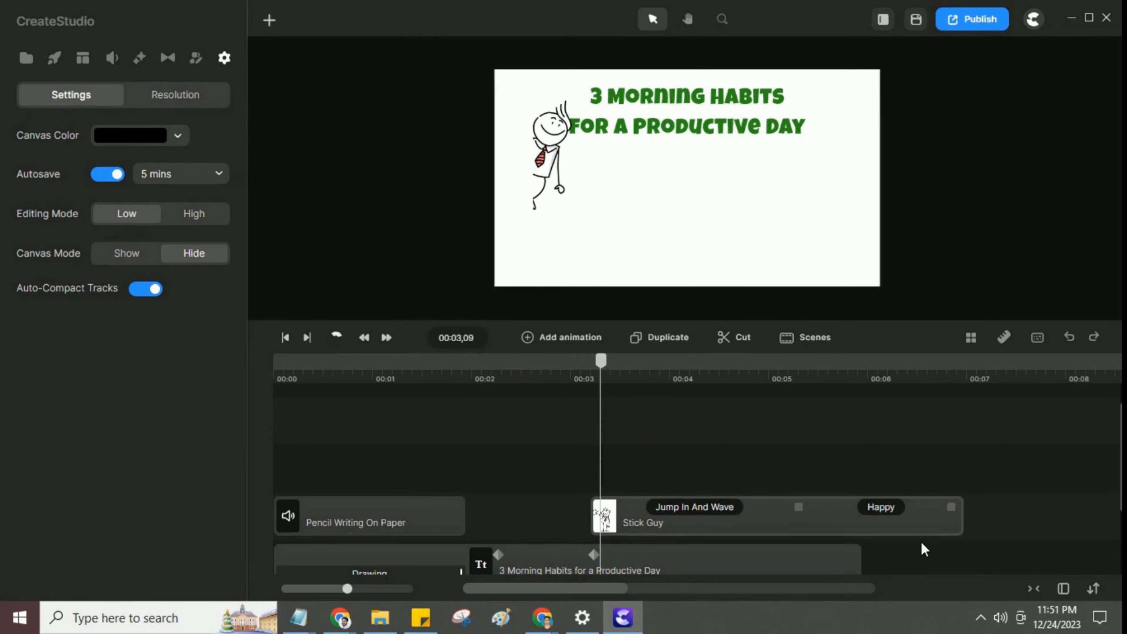
Extend the title clip to the end of the Stick Guy clip and lengthen the white background rectangle to about 11 seconds
scroll(926, 514, "down", 2)
left_click_drag(860, 506, 963, 506)
scroll(699, 506, "down", 3)
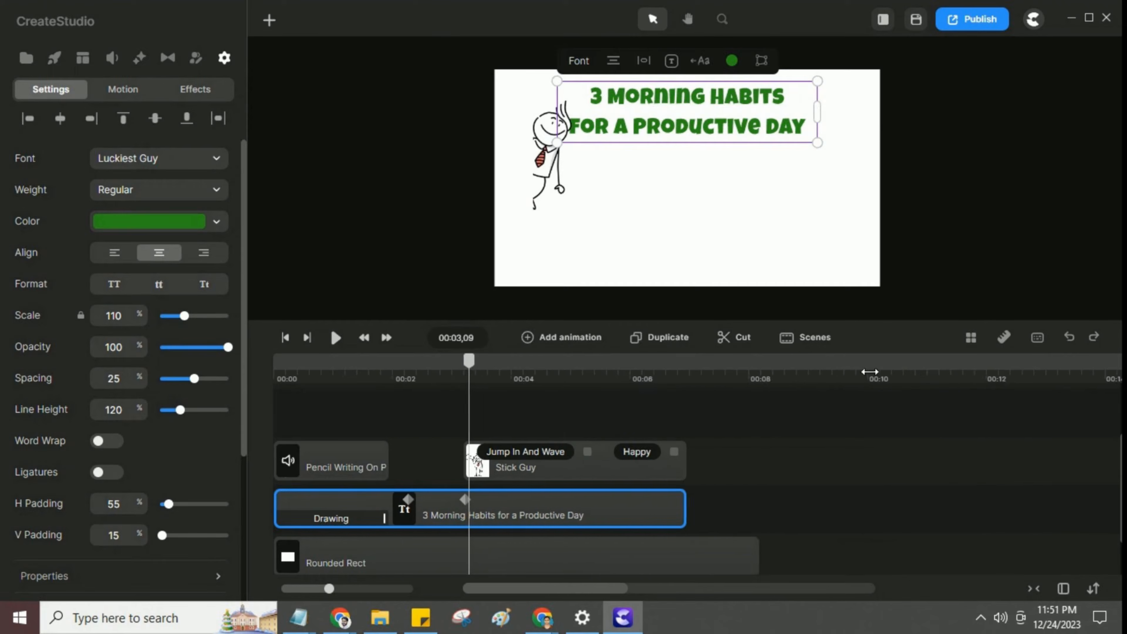
left_click_drag(624, 574, 772, 561)
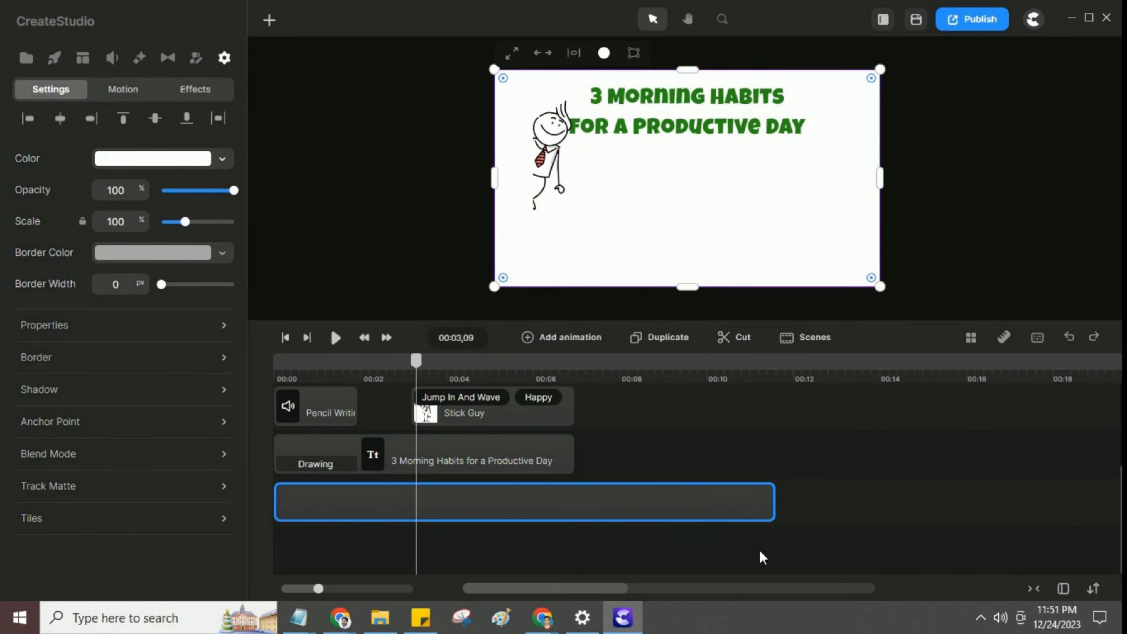
left_click(644, 496)
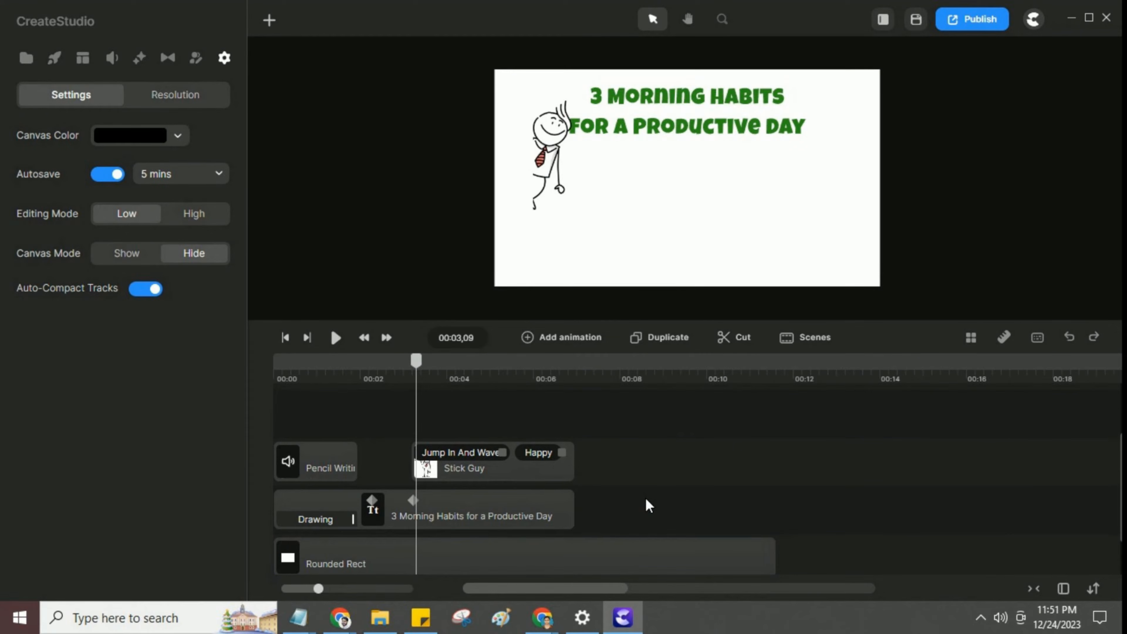
Preview the video from the start to check how Stick Guy enters below the title
left_click(285, 341)
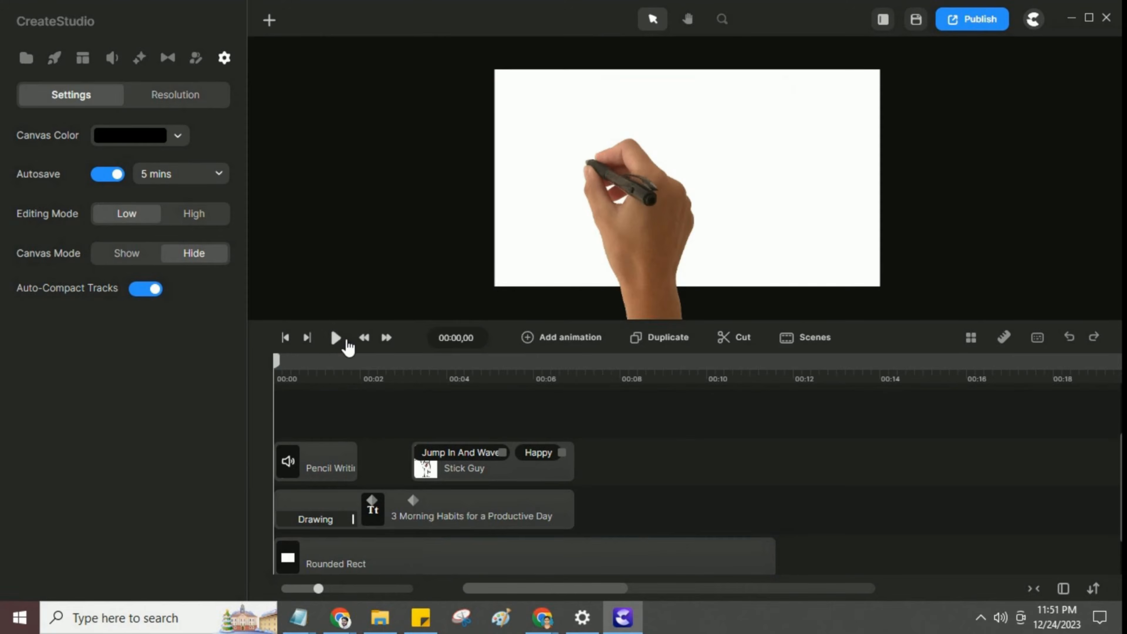
left_click(336, 338)
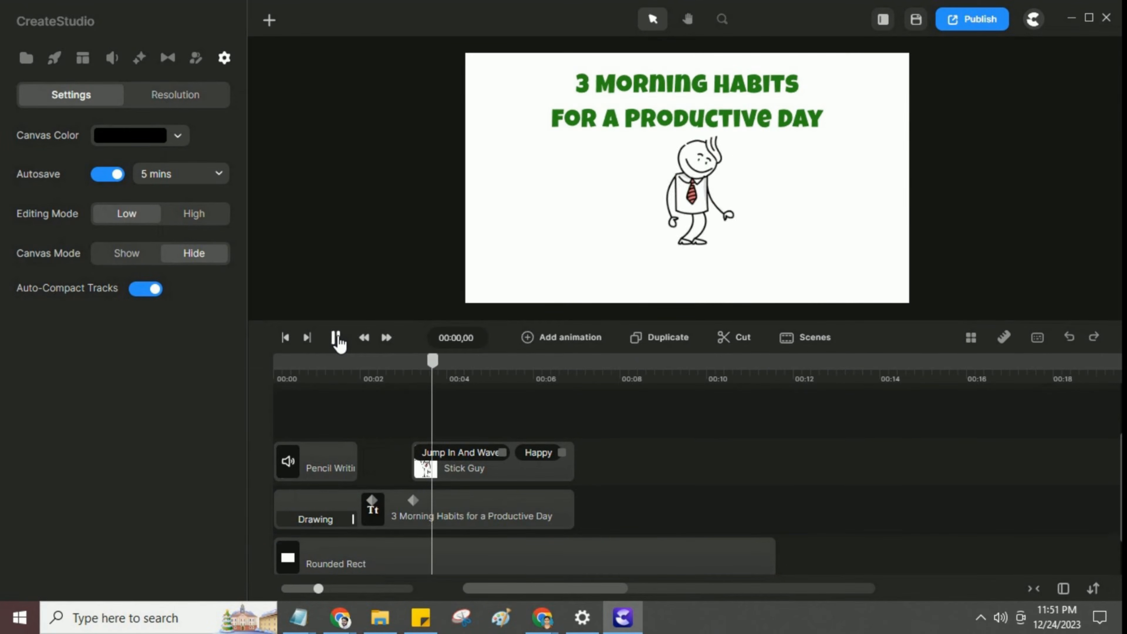
Enlarge Stick Guy to fill the space below the title and place him horizontally centred, just above the canvas's lower edge
left_click(728, 288)
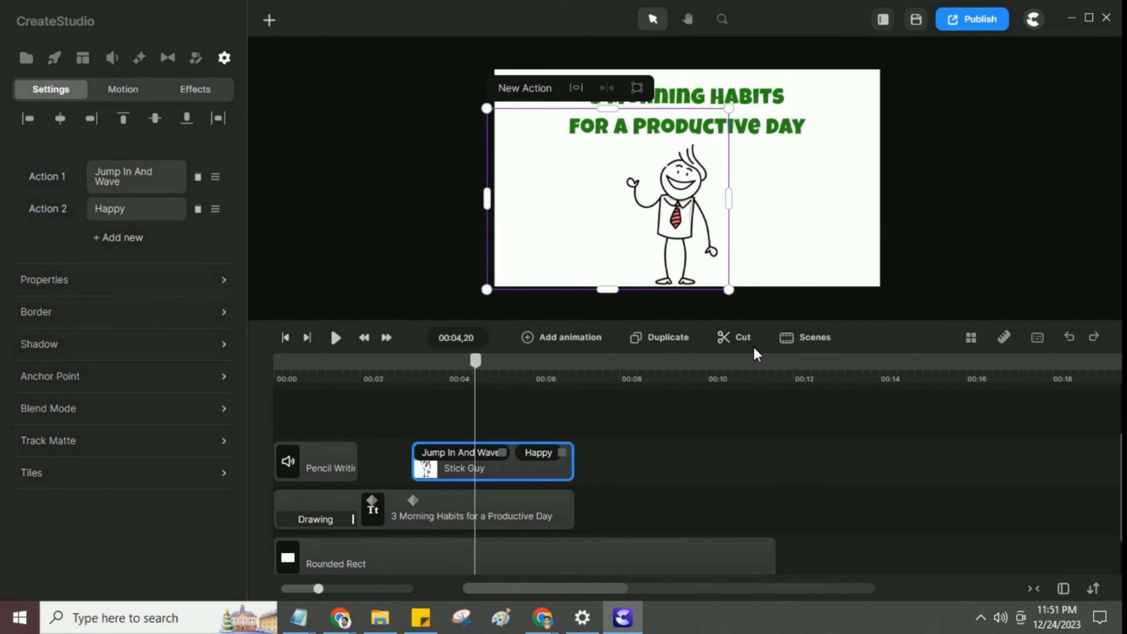
left_click_drag(624, 223, 624, 209)
left_click(503, 397)
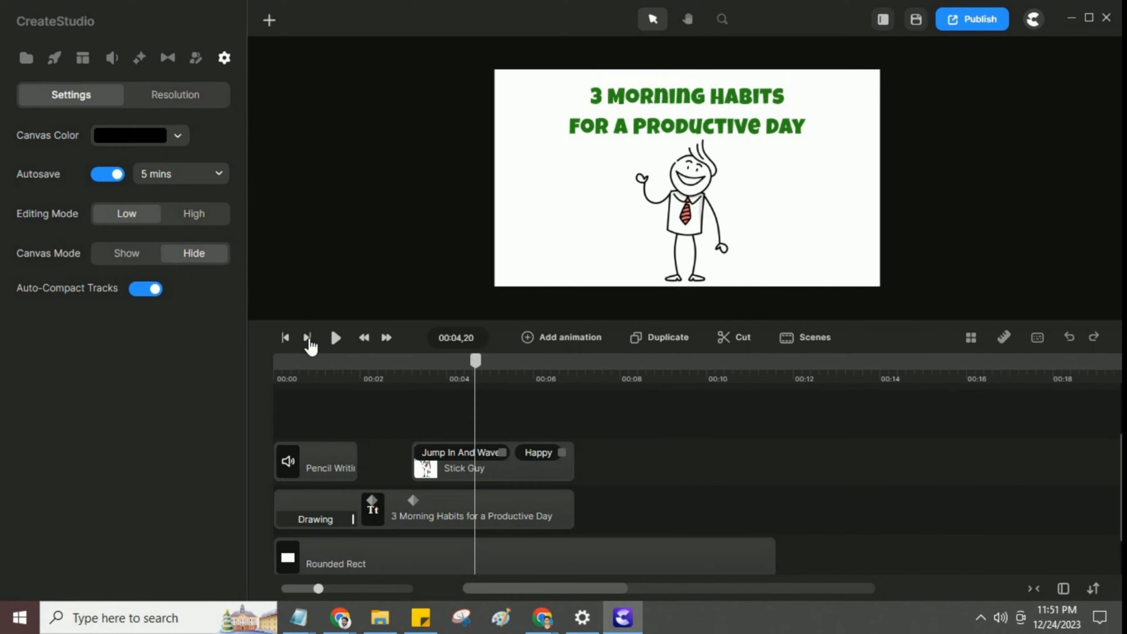
Play the scene with the resized Stick Guy from the beginning and stop playback after his Happy action ends
left_click(336, 337)
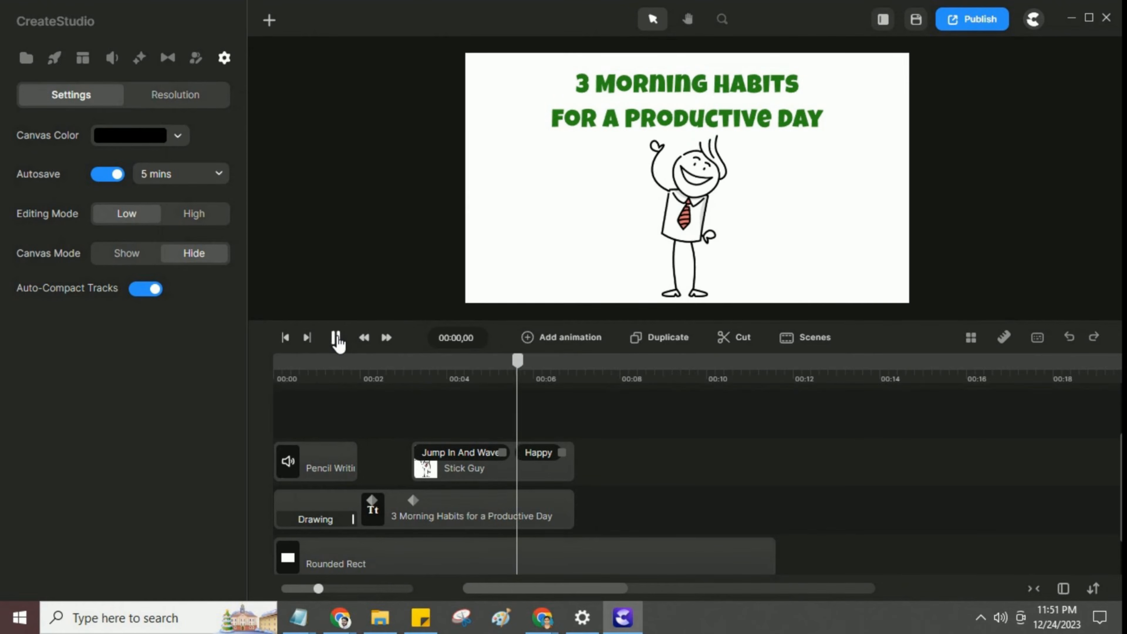
left_click(336, 339)
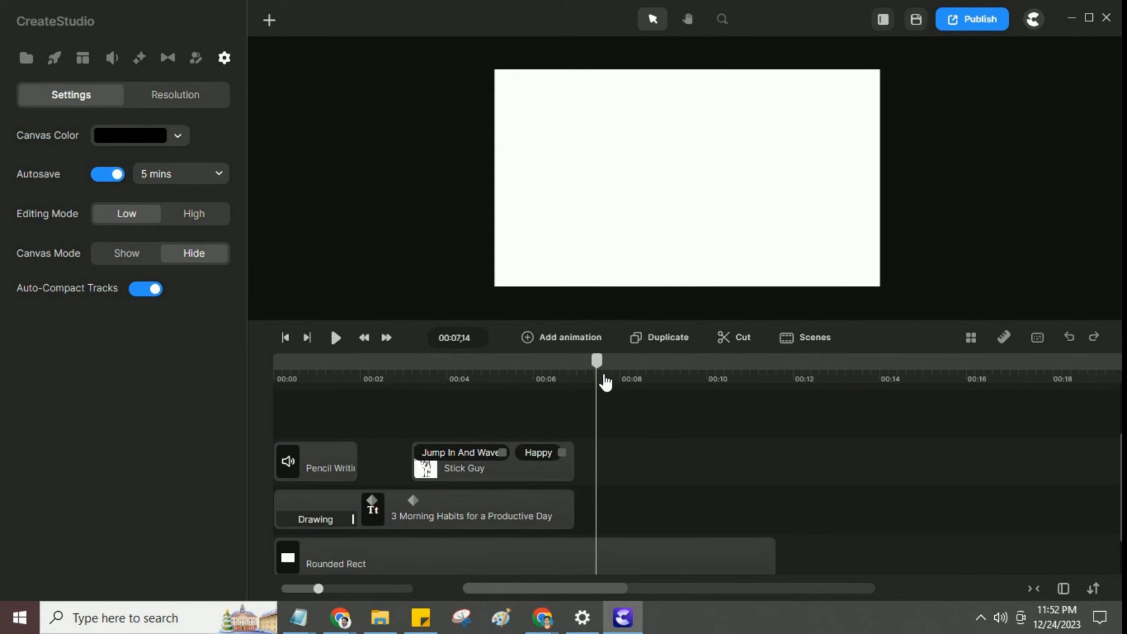
Add a text element at 00:07,09 and place its clip directly after the title clip on the same track
left_click_drag(597, 368, 591, 376)
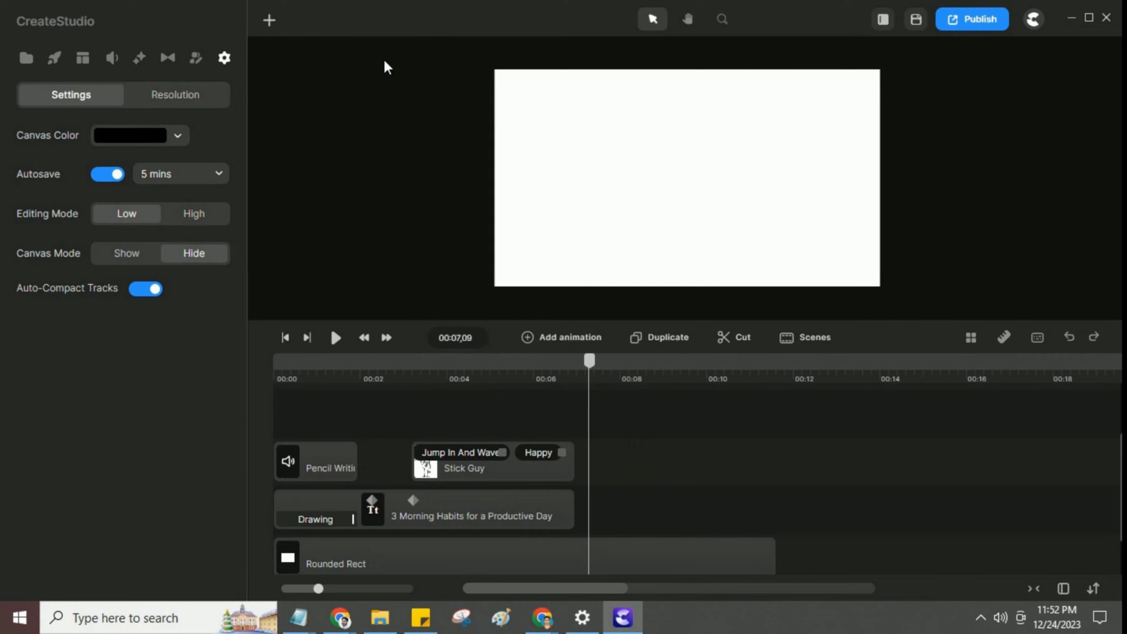
left_click(270, 20)
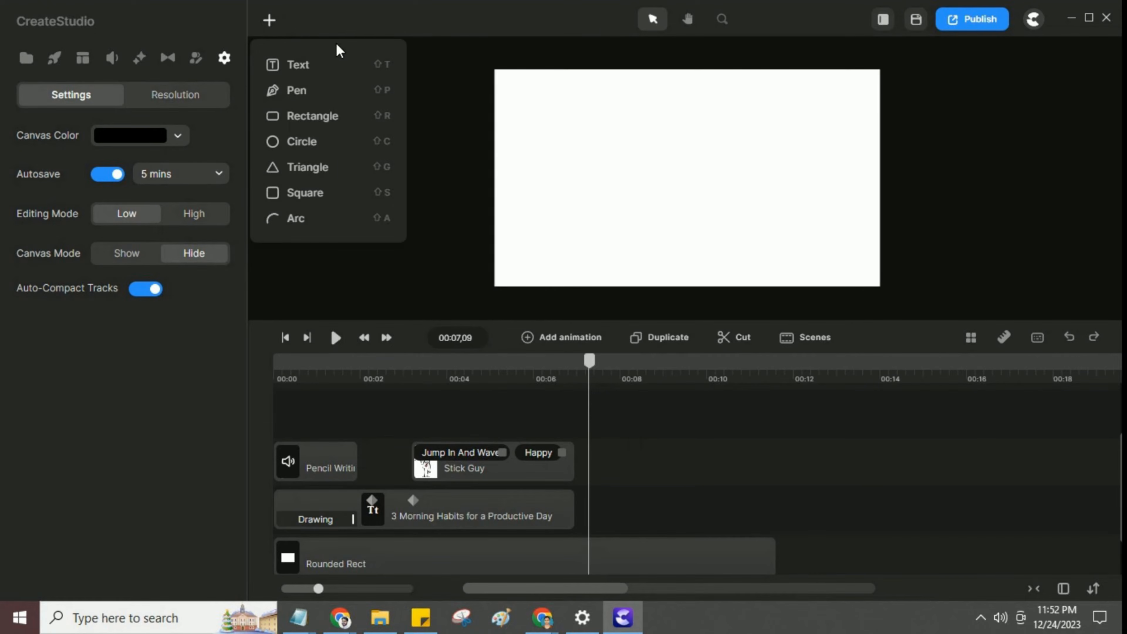
left_click(303, 66)
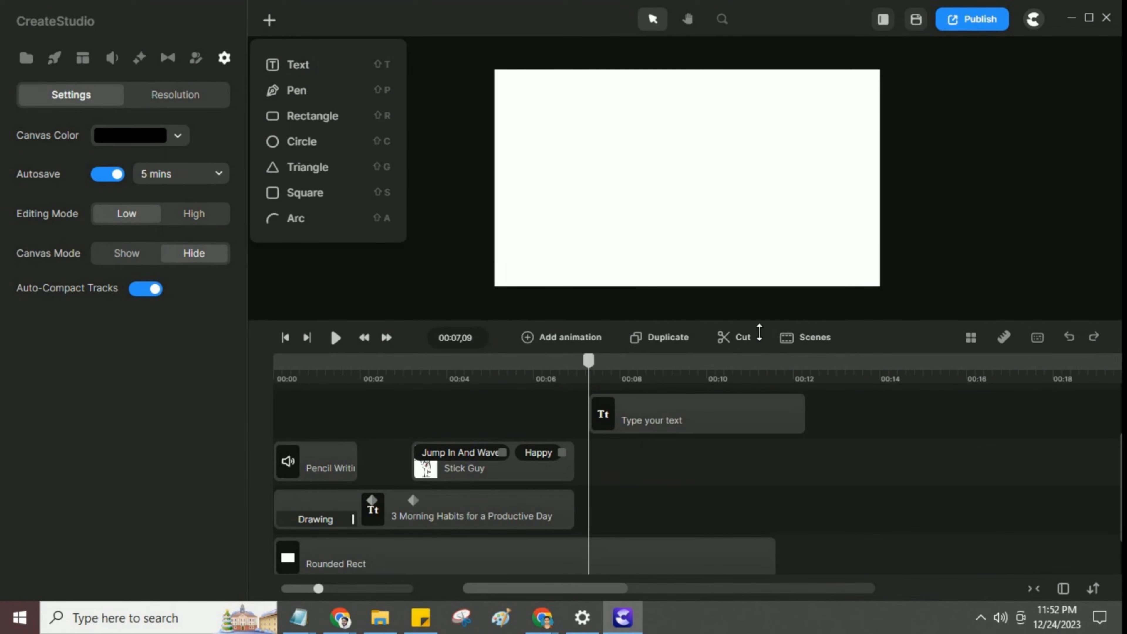
left_click(676, 417)
left_click_drag(671, 418, 657, 510)
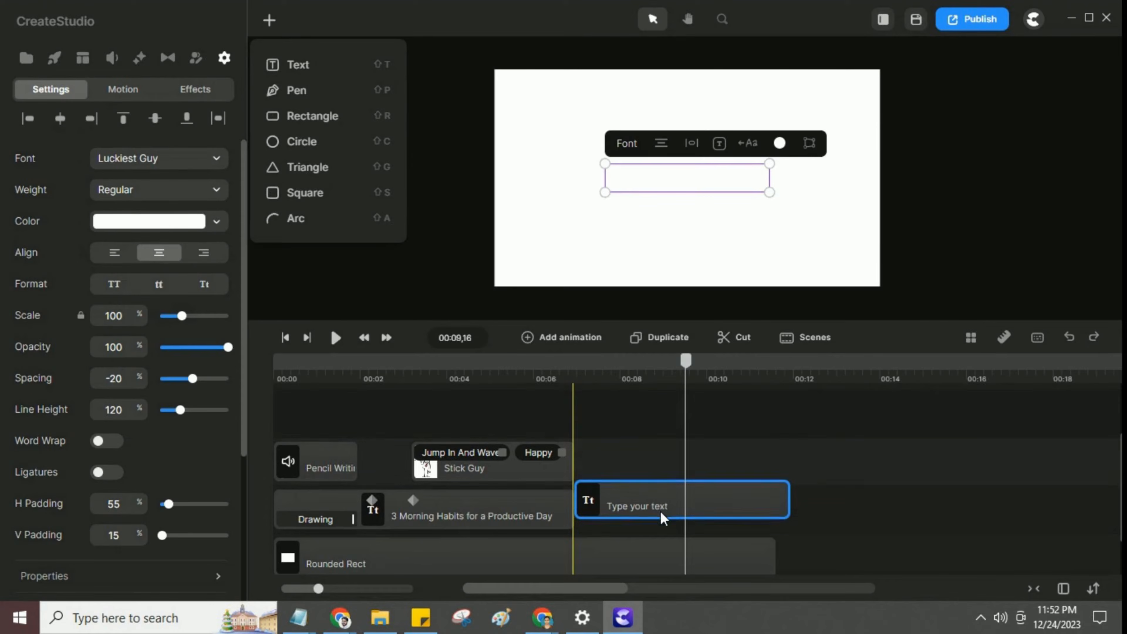
left_click(630, 518)
Change the new text's fill colour to near-black 141313
left_click(139, 226)
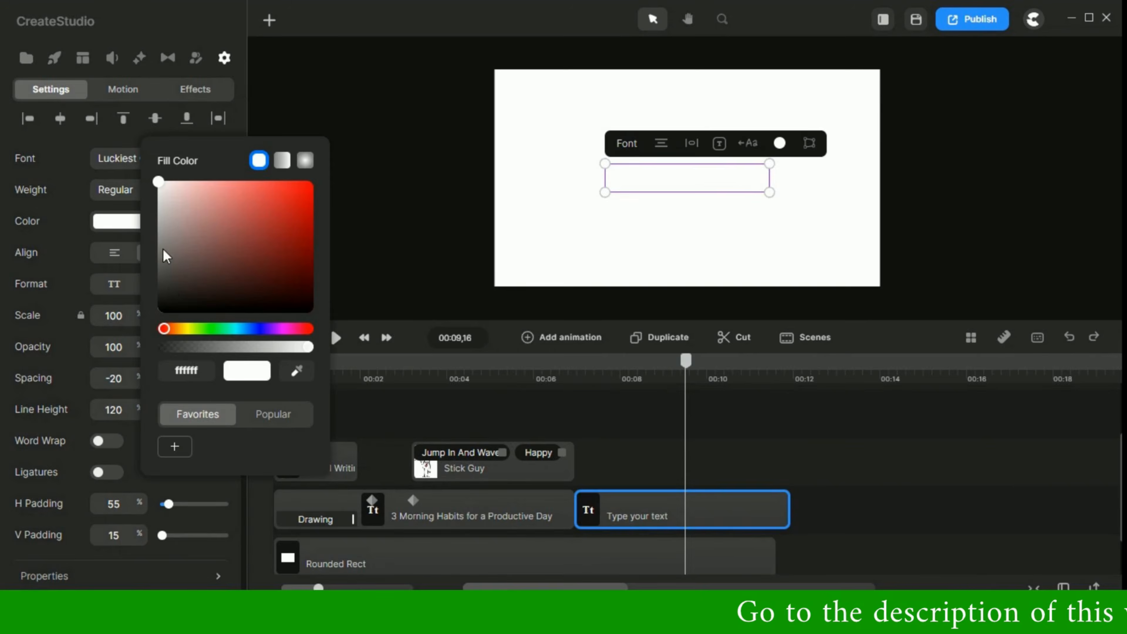
left_click_drag(213, 292, 165, 302)
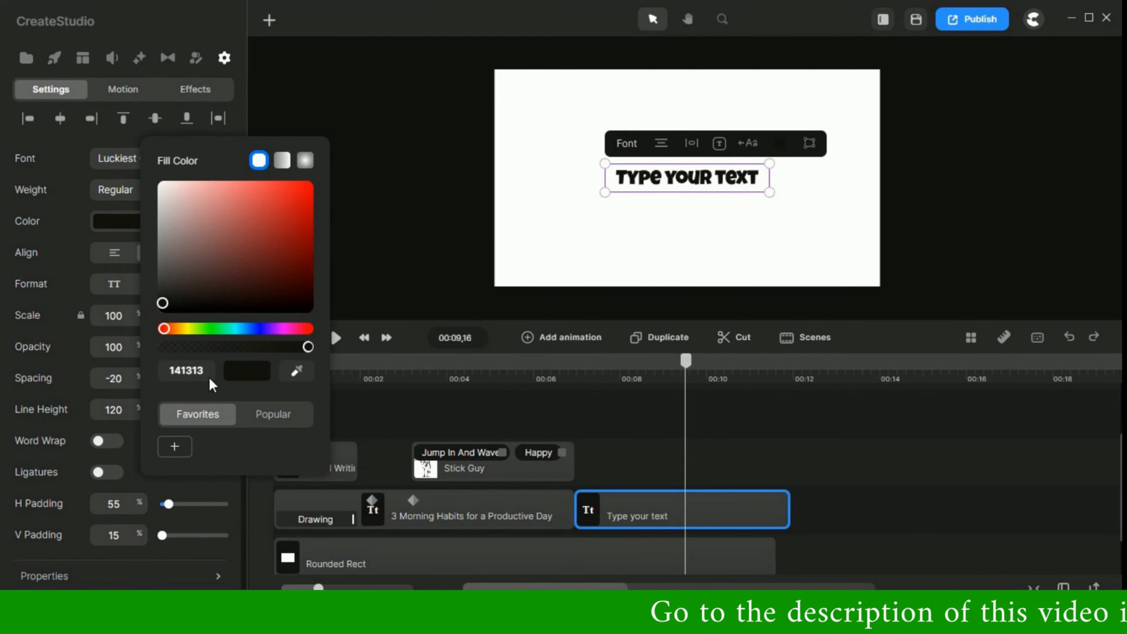
left_click(653, 446)
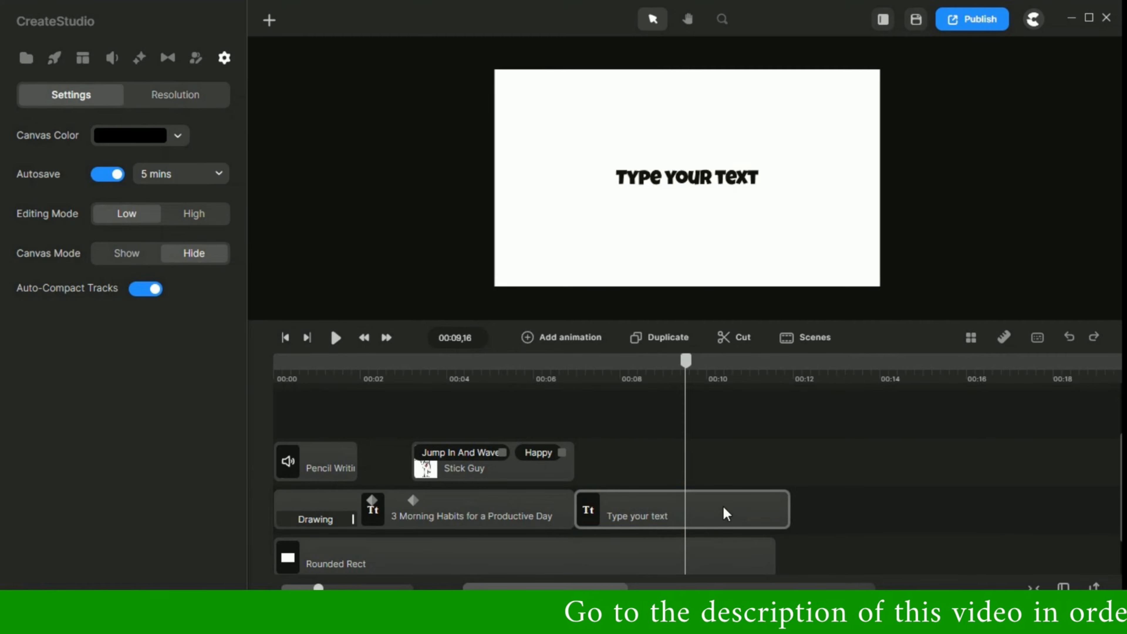
Replace the placeholder text with "1. Wake up early"
left_click(698, 184)
double_click(698, 185)
type("Wake up early")
key("Home")
type("1.")
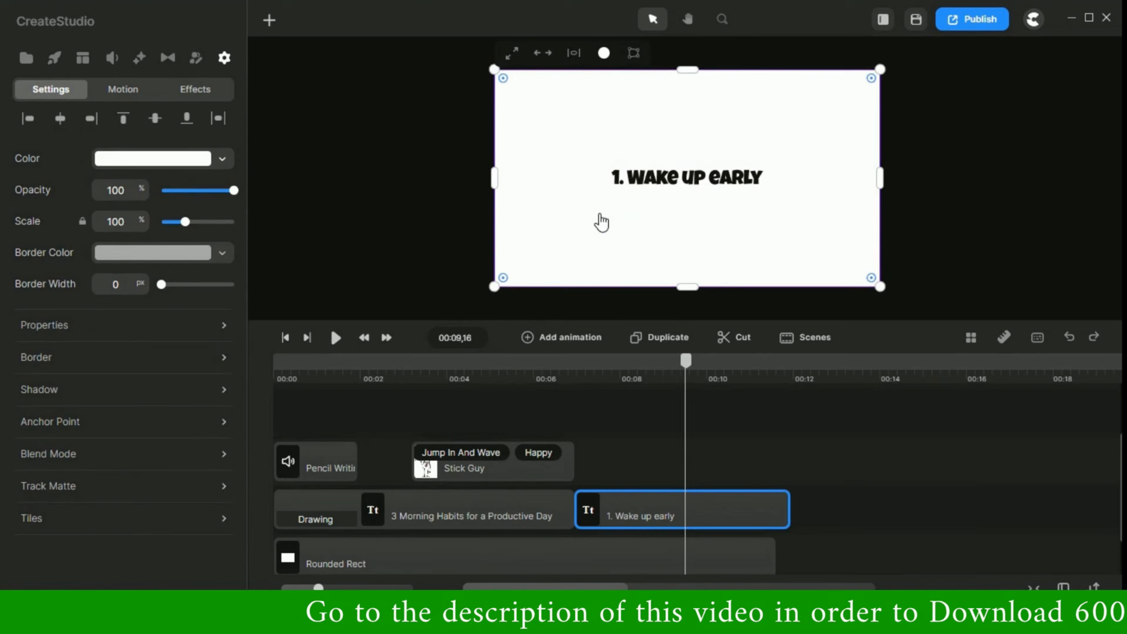
left_click(601, 222)
Set the font of the "1. Wake up early" text to Amiri from the favourite fonts
left_click(687, 182)
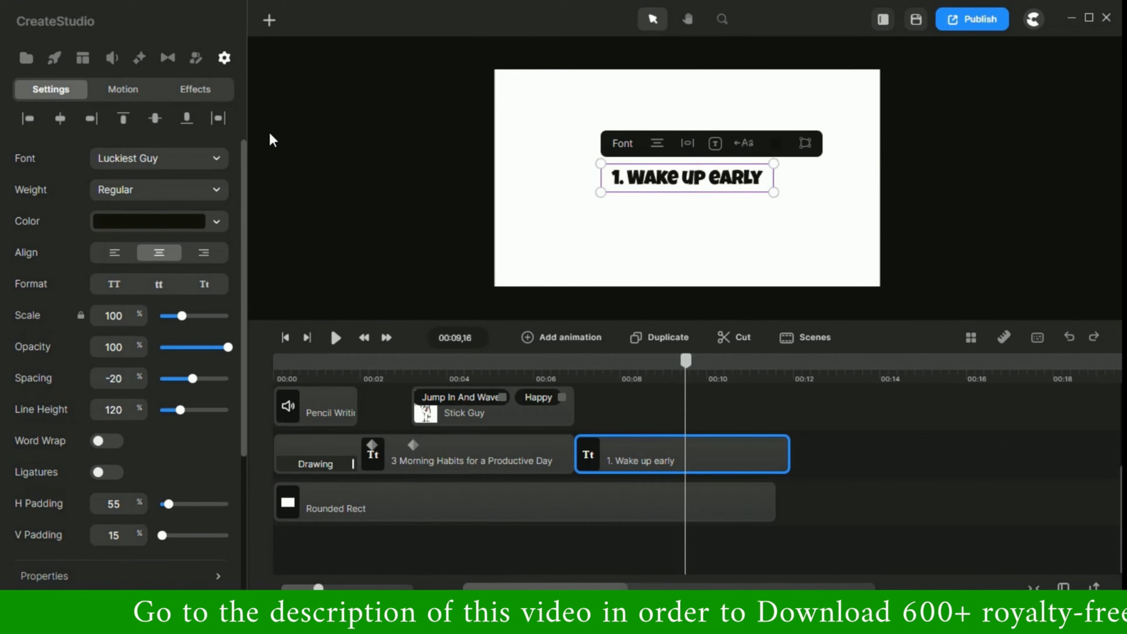
left_click(168, 160)
left_click(378, 94)
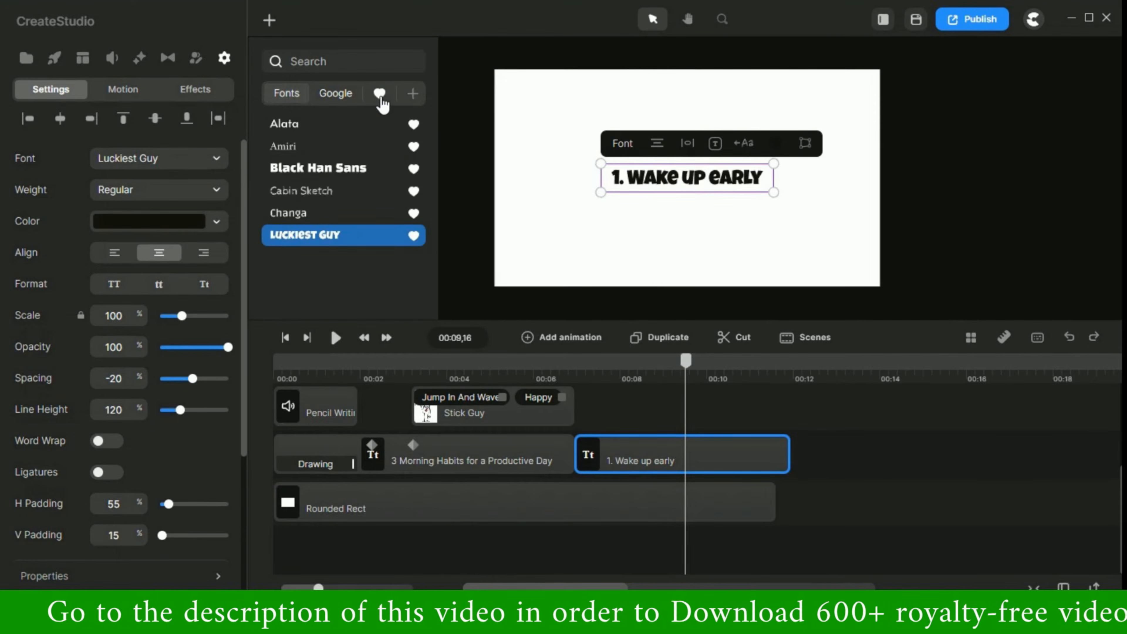
left_click(287, 148)
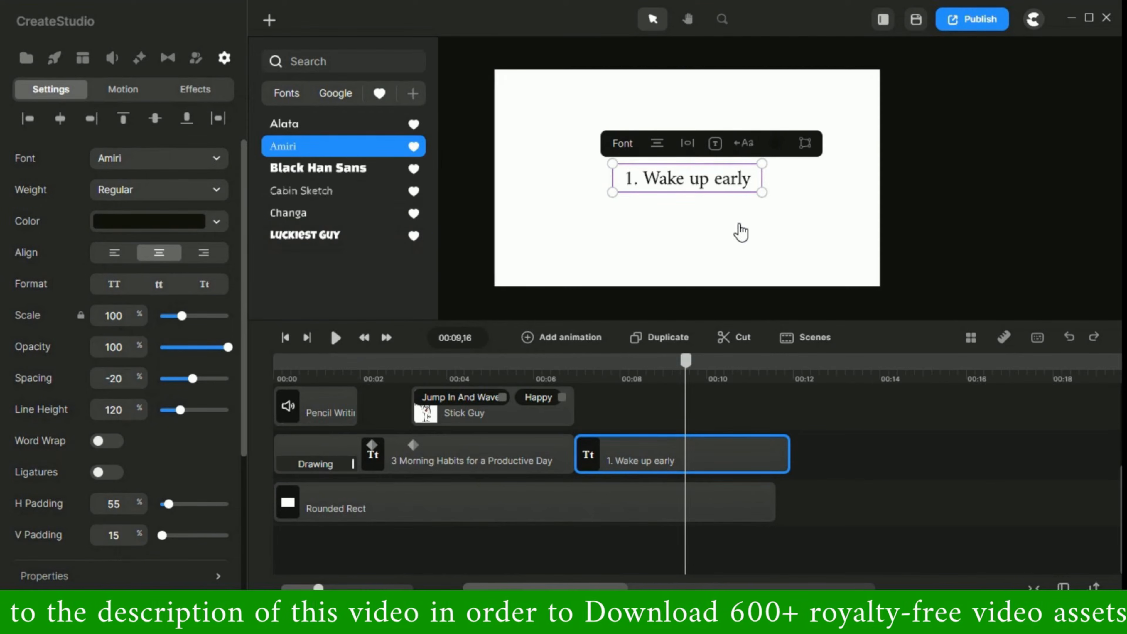
Move the "1. Wake up early" text straight up to the top of the canvas, keeping it horizontally centred
left_click(732, 207)
left_click(697, 170)
left_click_drag(697, 171, 699, 91)
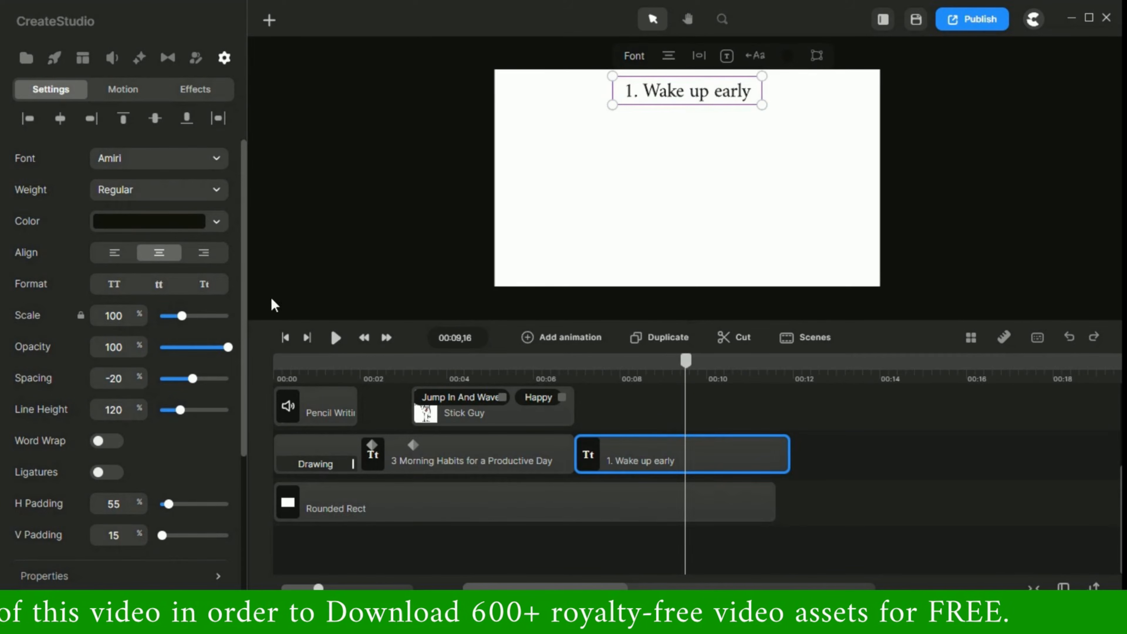
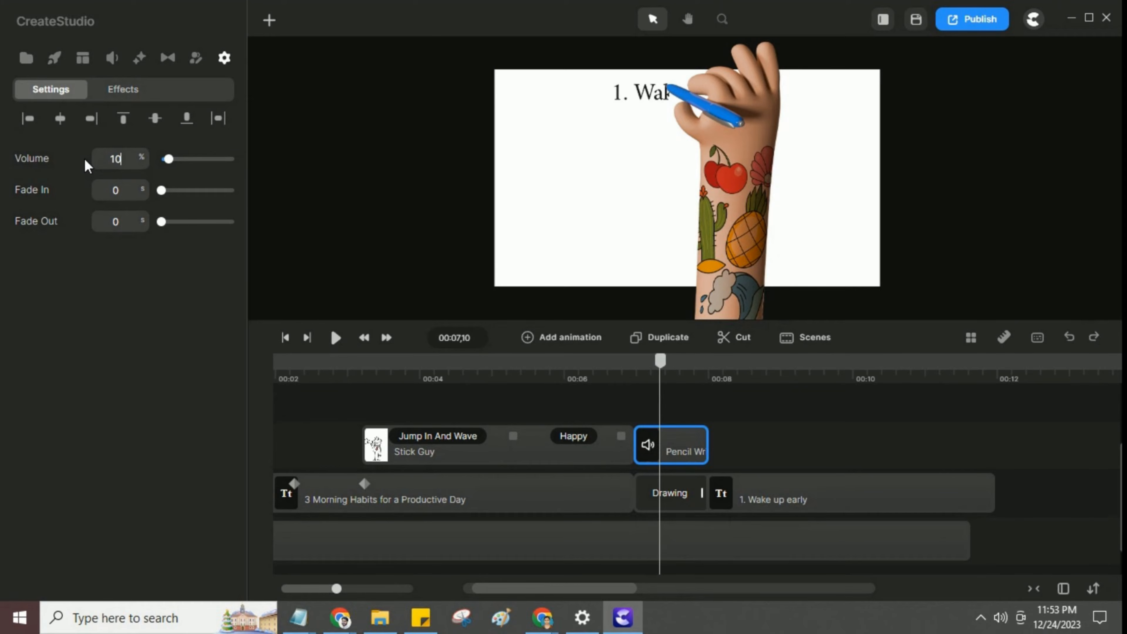
Go back to about 00:01 on the timeline and examine the first pencil sound clip's volume setting
left_click_drag(545, 588, 458, 550)
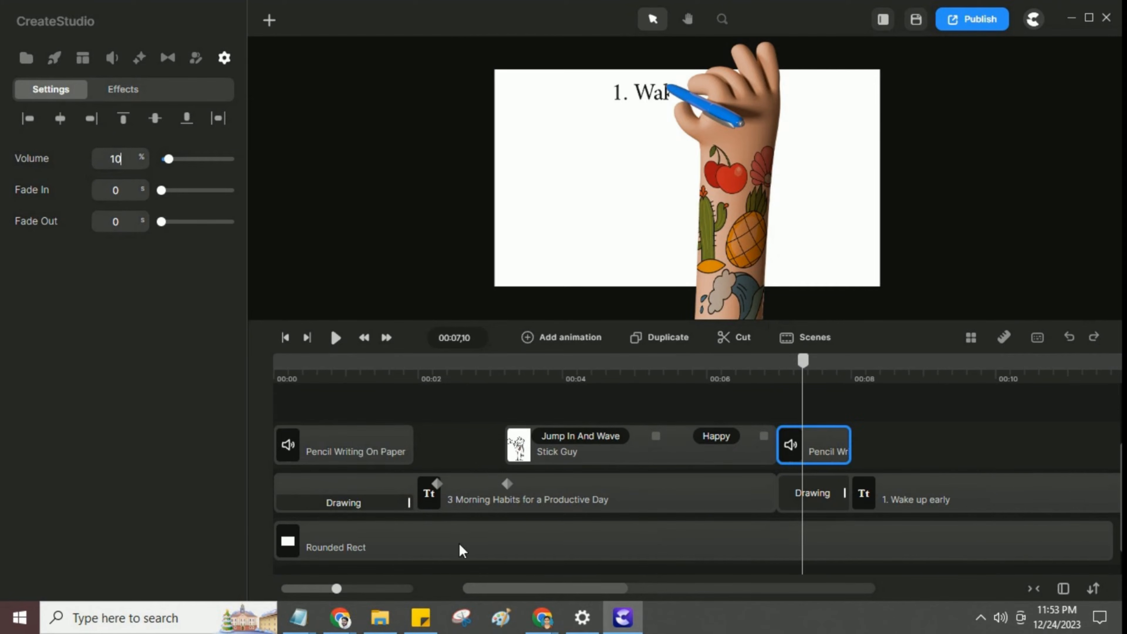
left_click(360, 461)
left_click(347, 373)
left_click(363, 434)
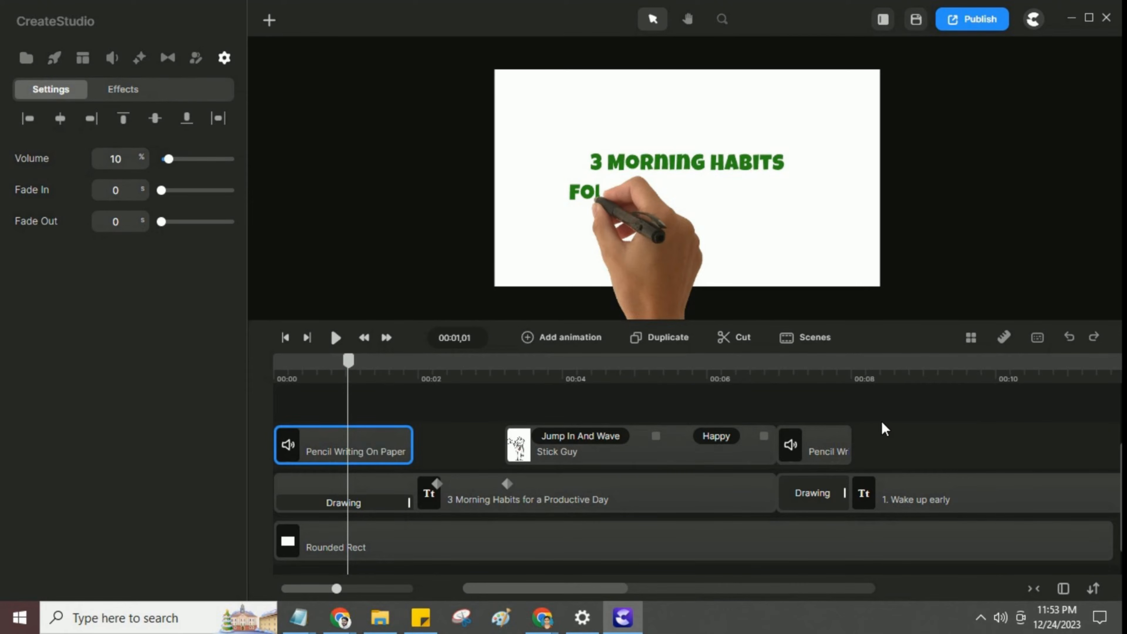
At about 00:08 on the timeline, search the elements for "sun" and add the sun-behind-clouds image to the canvas below the heading's left end
left_click(884, 408)
left_click_drag(514, 588, 552, 589)
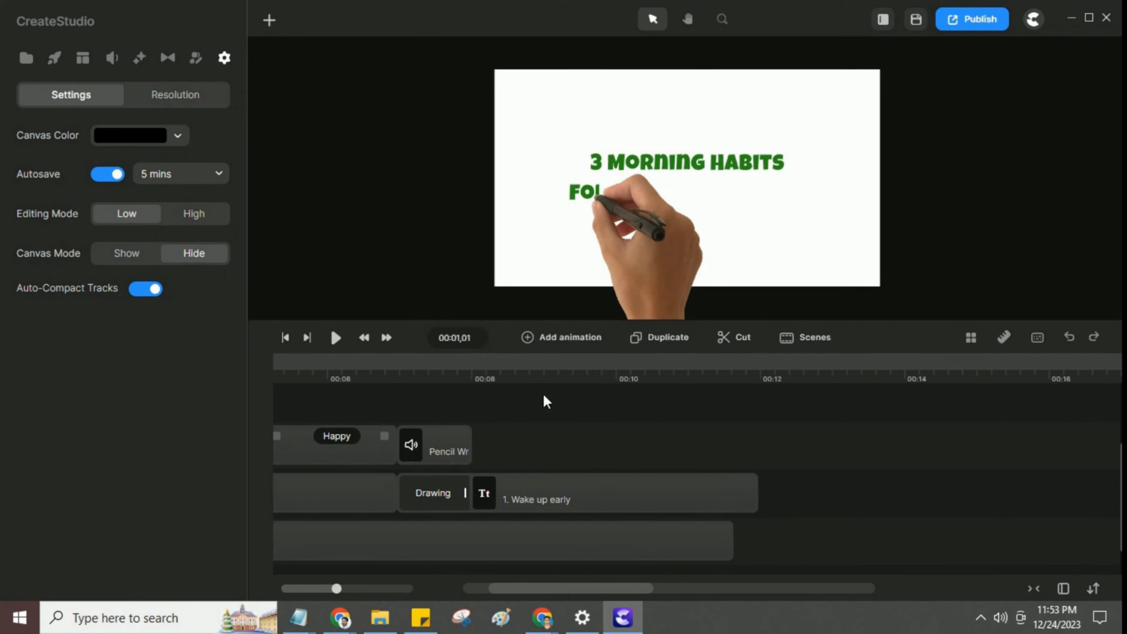
left_click(503, 373)
left_click_drag(504, 370, 487, 374)
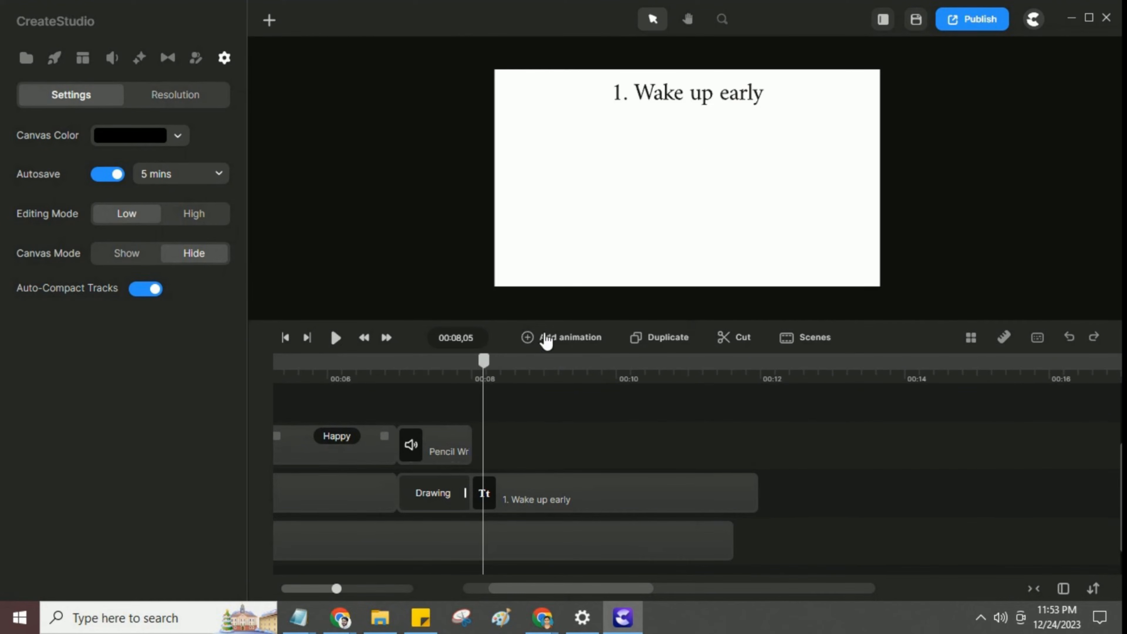
left_click(54, 58)
left_click(28, 91)
left_click(83, 91)
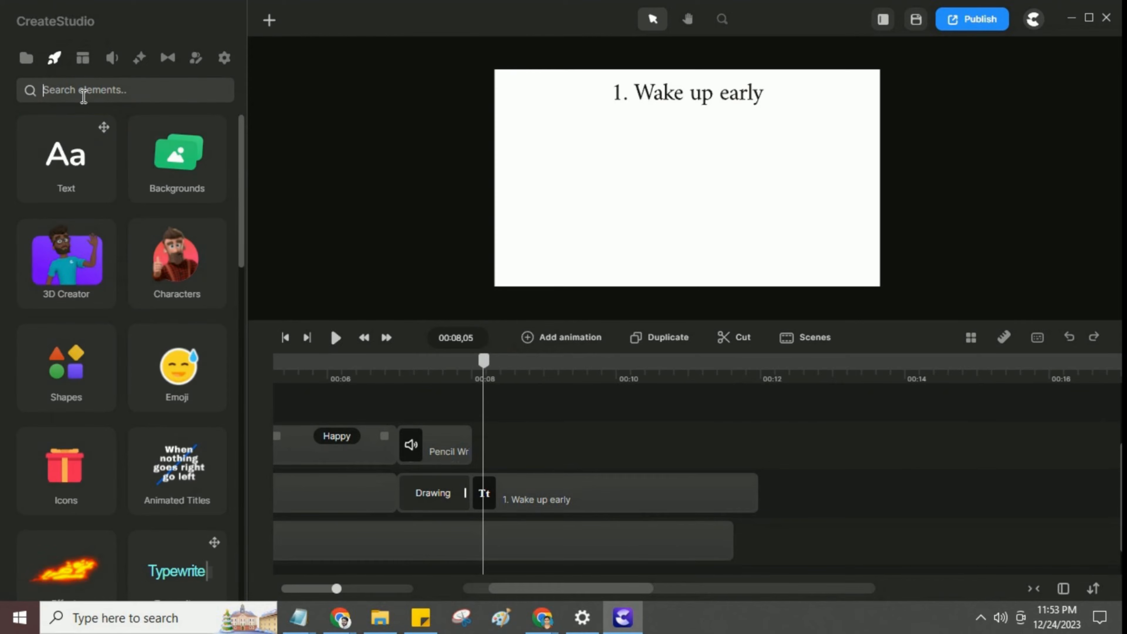
type("sun")
key("Return")
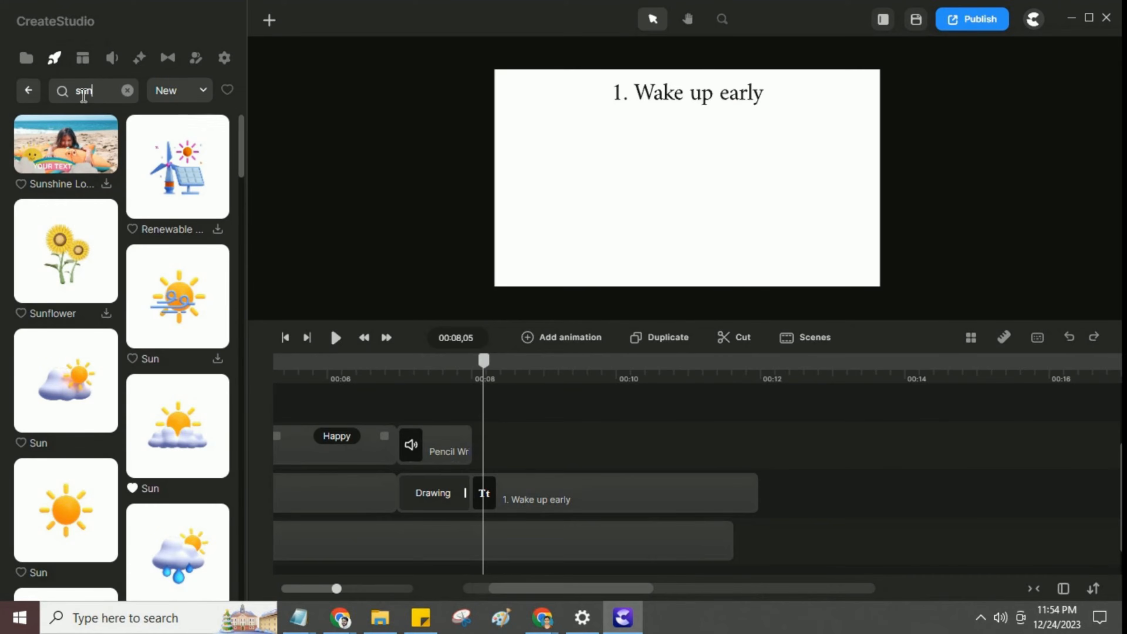
left_click_drag(182, 426, 597, 212)
left_click(621, 202)
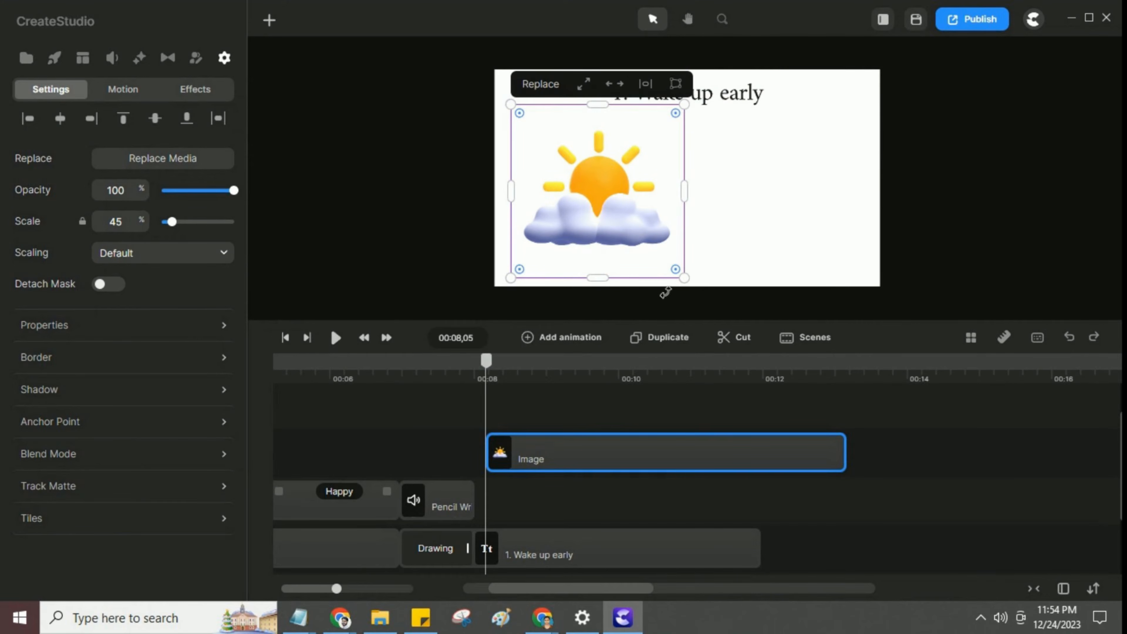
Shrink the sun image slightly and move its clip to start directly after the second pencil sound clip on the same track
left_click_drag(681, 279, 674, 265)
left_click_drag(608, 209, 608, 209)
left_click(594, 395)
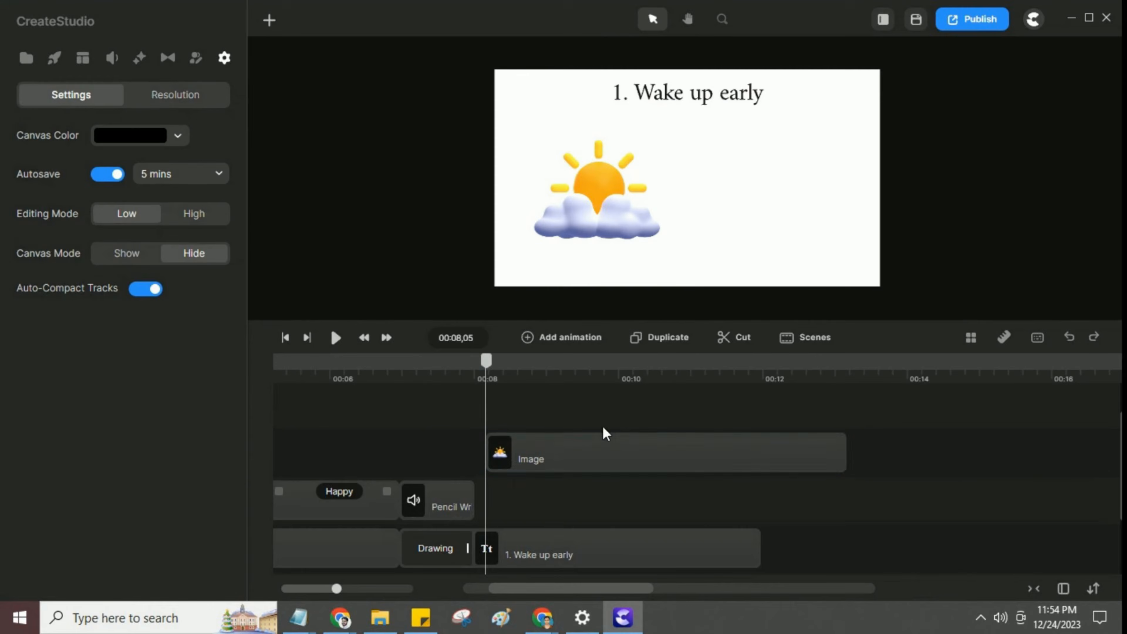
left_click_drag(596, 442, 570, 500)
left_click(583, 436)
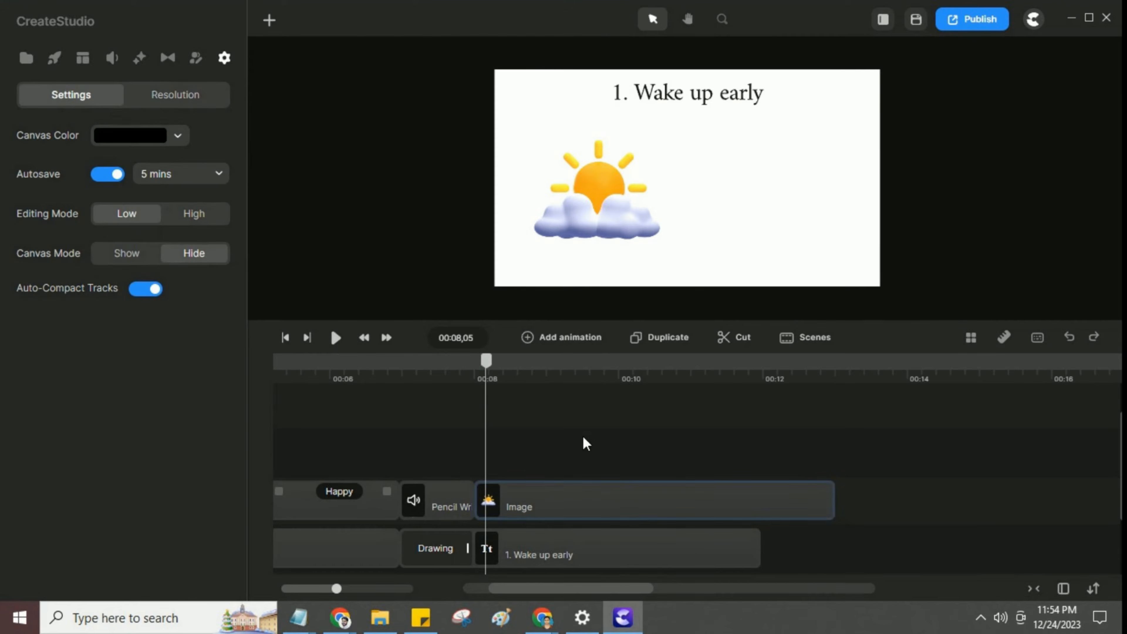
Give the sun image the Top position entrance animation and check its entrance up to about 00:09
left_click(554, 492)
left_click(126, 95)
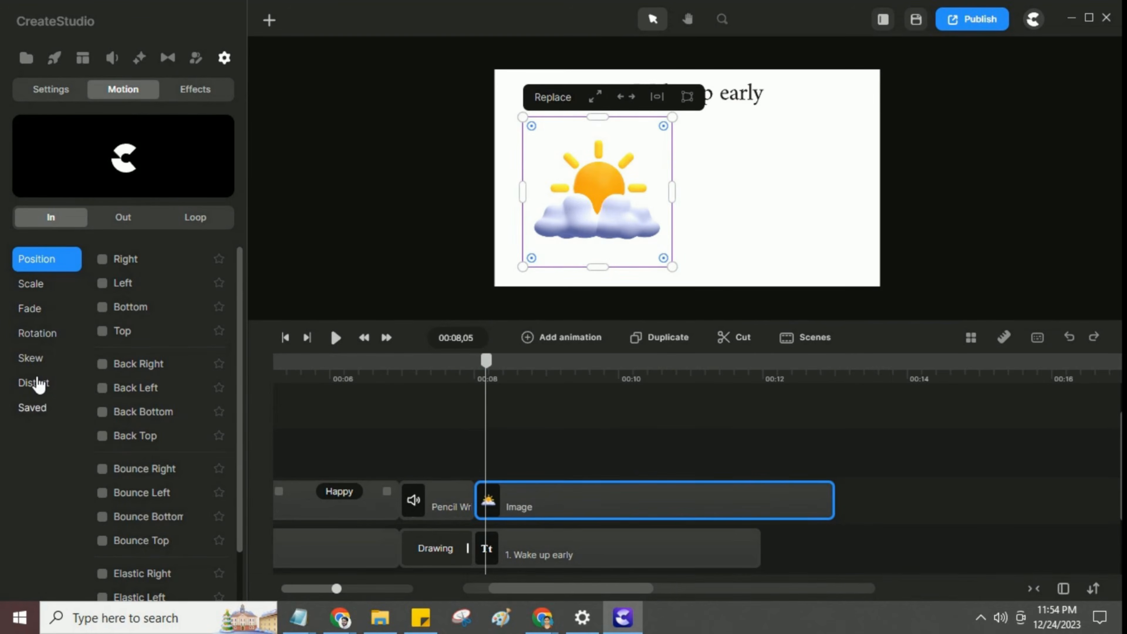
left_click(107, 333)
left_click(562, 412)
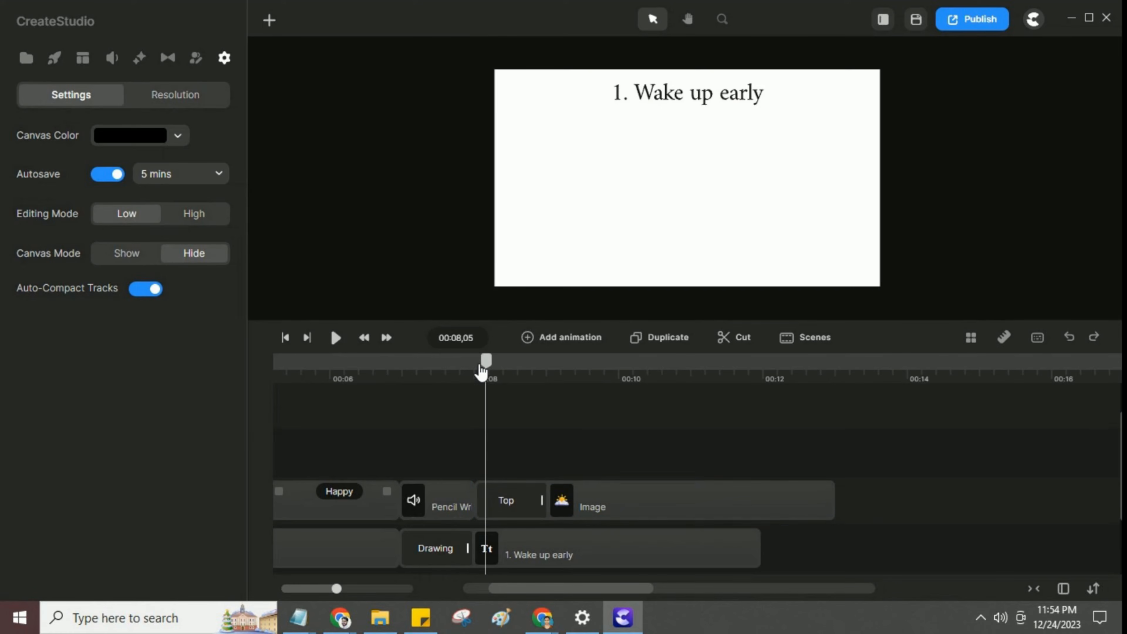
left_click_drag(482, 371, 554, 381)
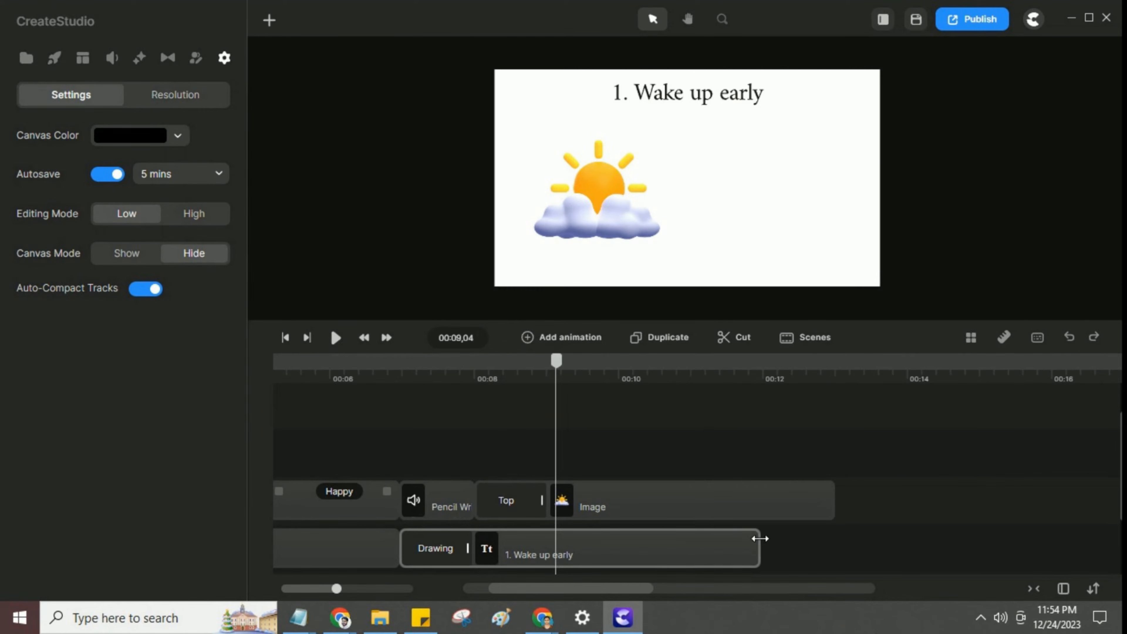
Extend the "1. Wake up early" clip to end with the sun image and the white background clip to about 00:16.5
left_click_drag(760, 539, 821, 537)
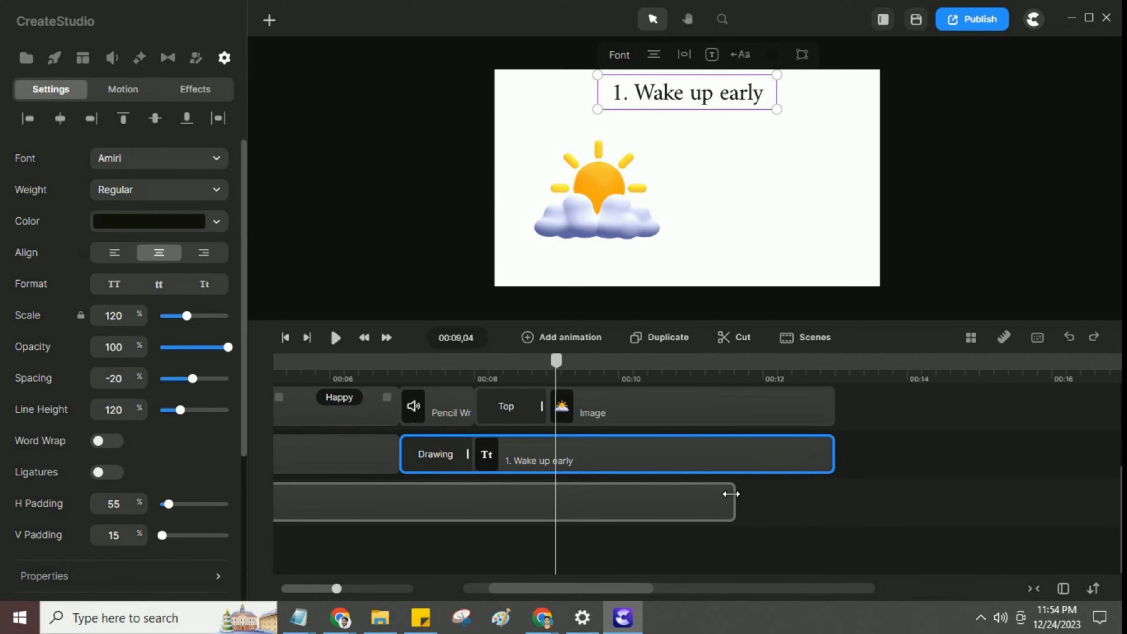
left_click_drag(733, 493, 1099, 487)
left_click(963, 441)
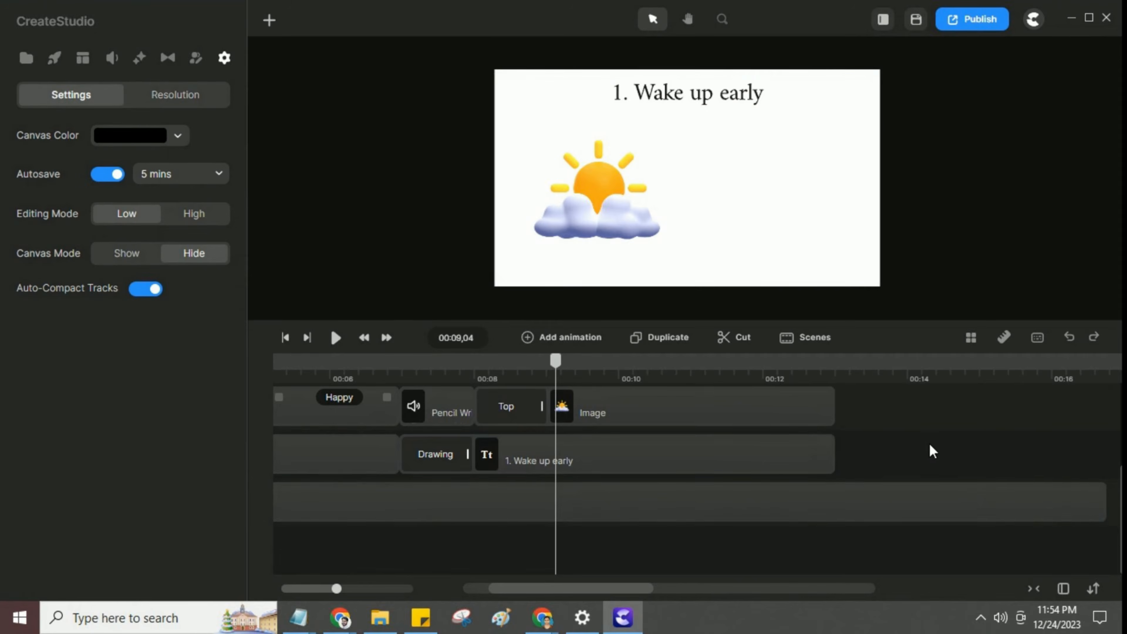
Search the stock SVGs for "wake up", import the icon of a person stretching in bed with a clock, and place it on the canvas
scroll(595, 433, "up", 1)
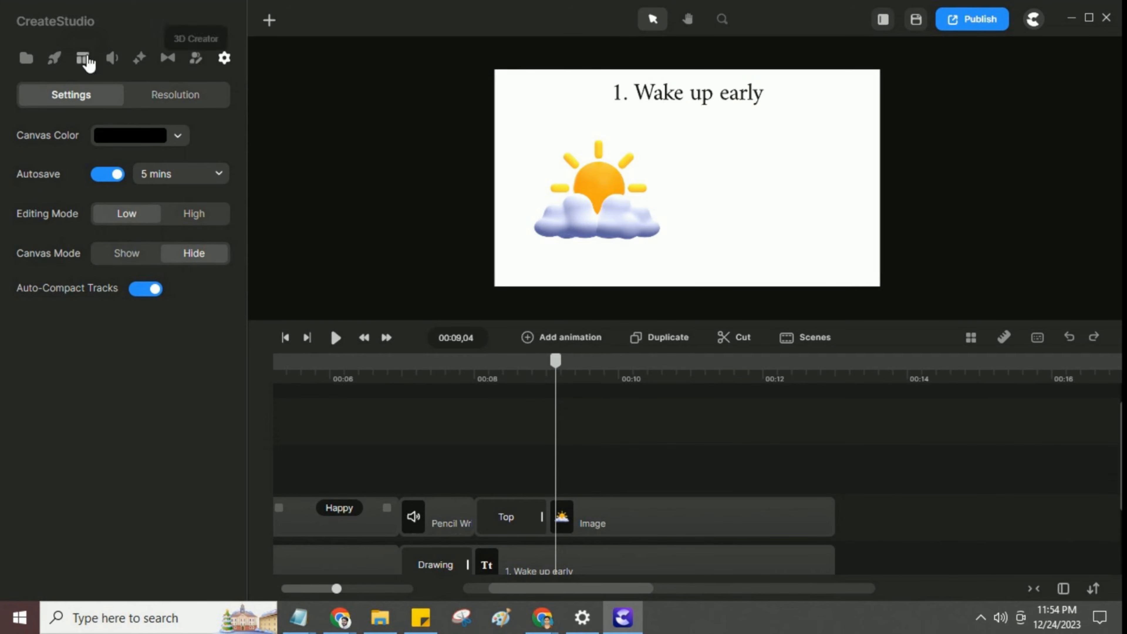
left_click(25, 57)
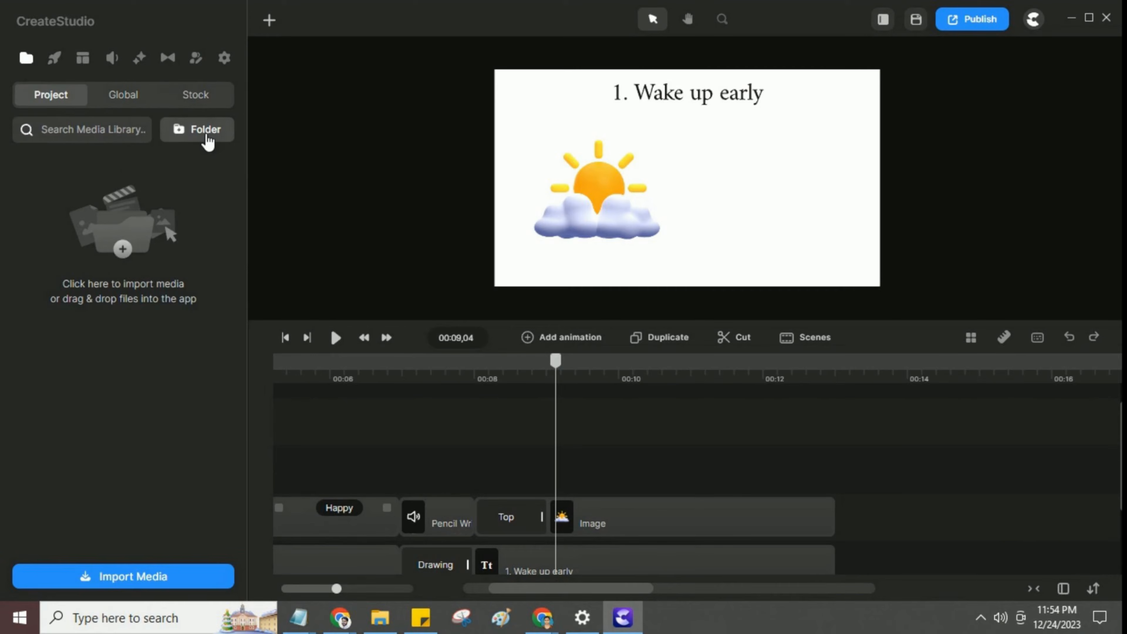
left_click(195, 99)
left_click(126, 165)
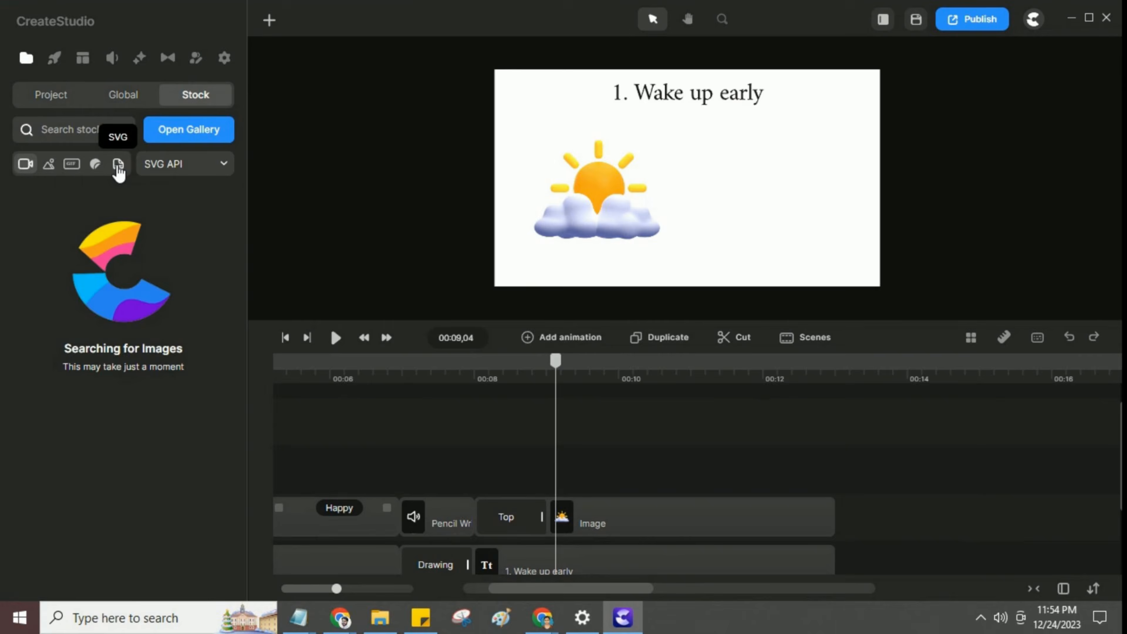
type("w")
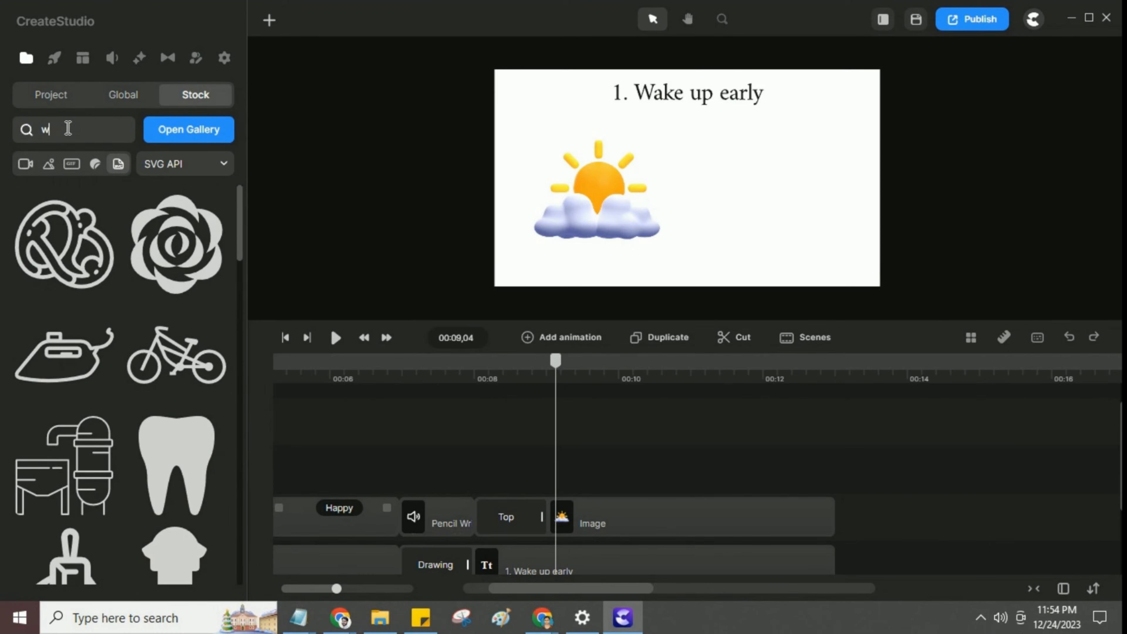
type("ake up")
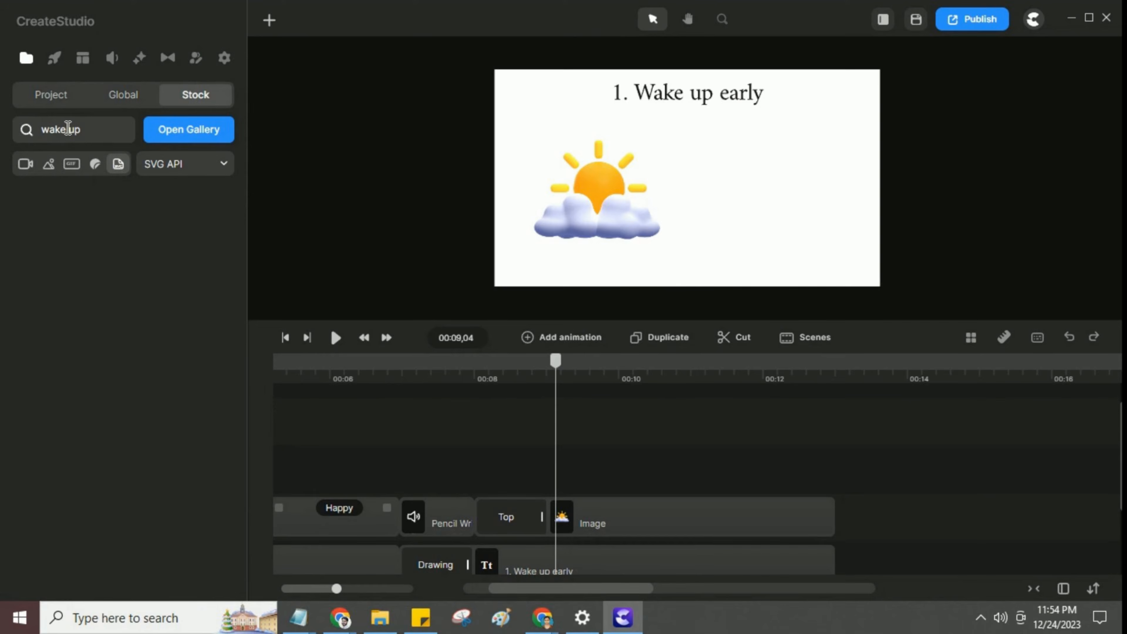
mouse_move(182, 328)
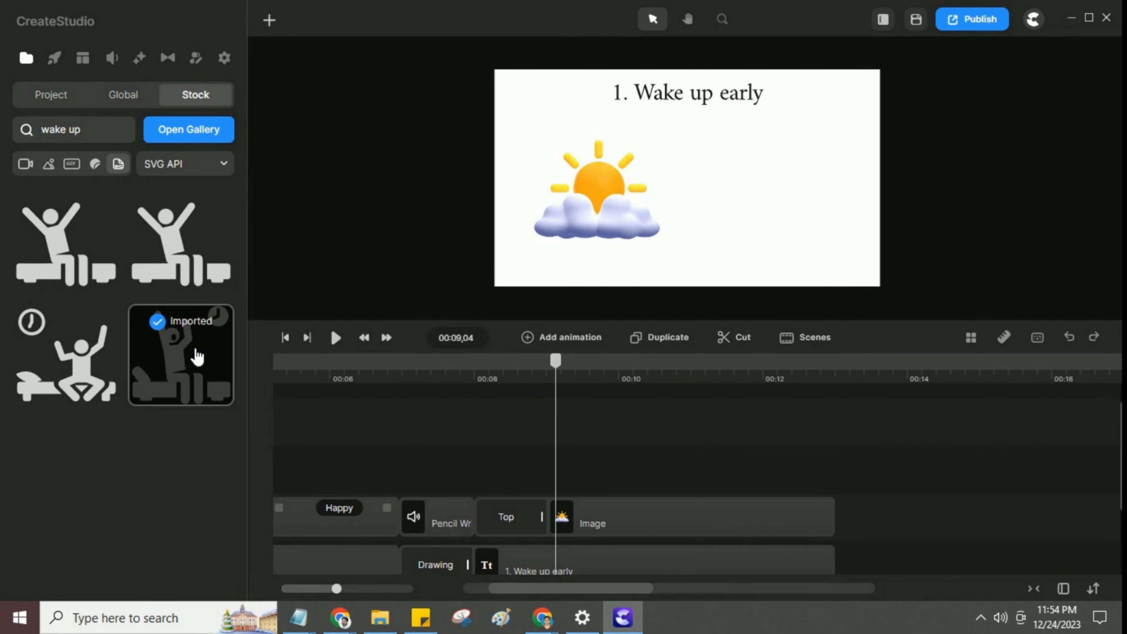
left_click(51, 100)
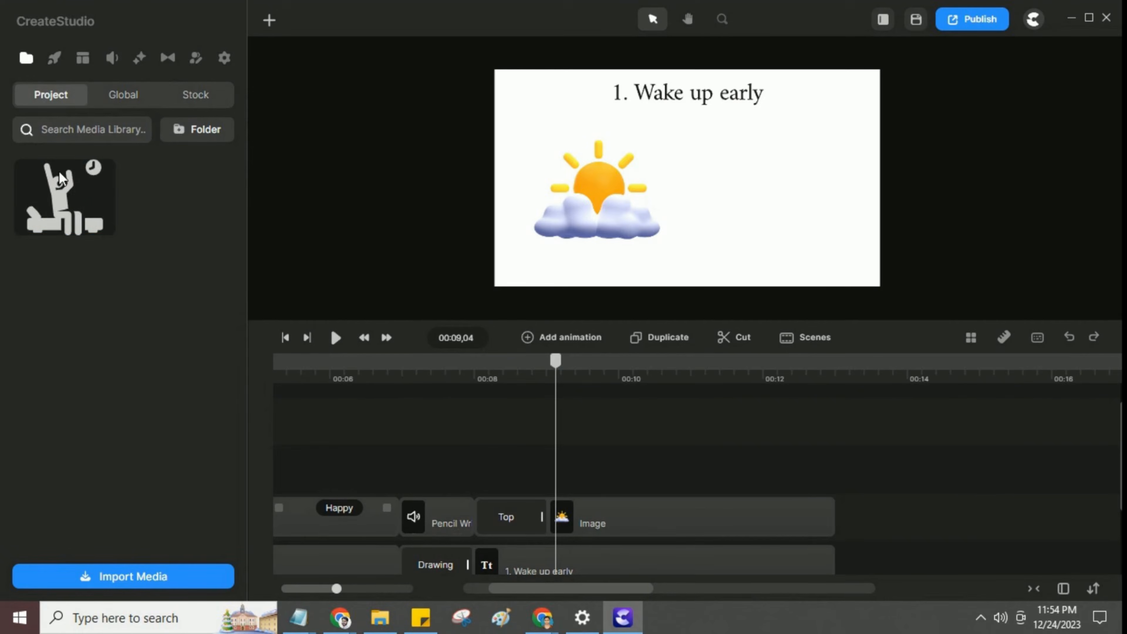
left_click(91, 213)
left_click(705, 205)
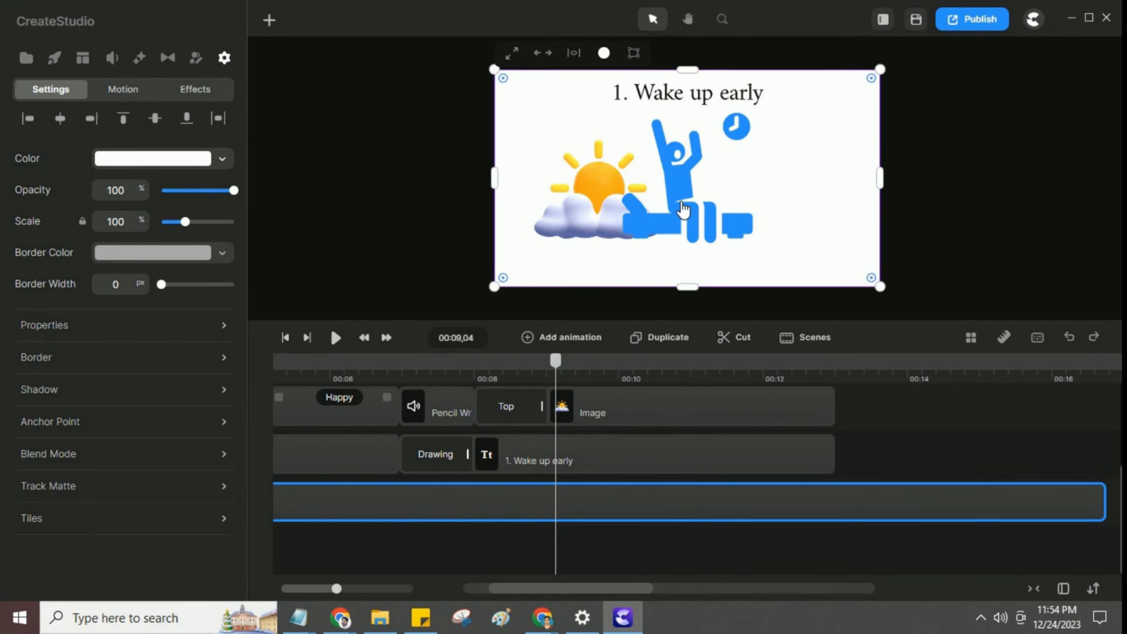
Position the wake-up icon to the right of the sun and reduce its scale to 83%
scroll(659, 483, "up", 3)
left_click(656, 399)
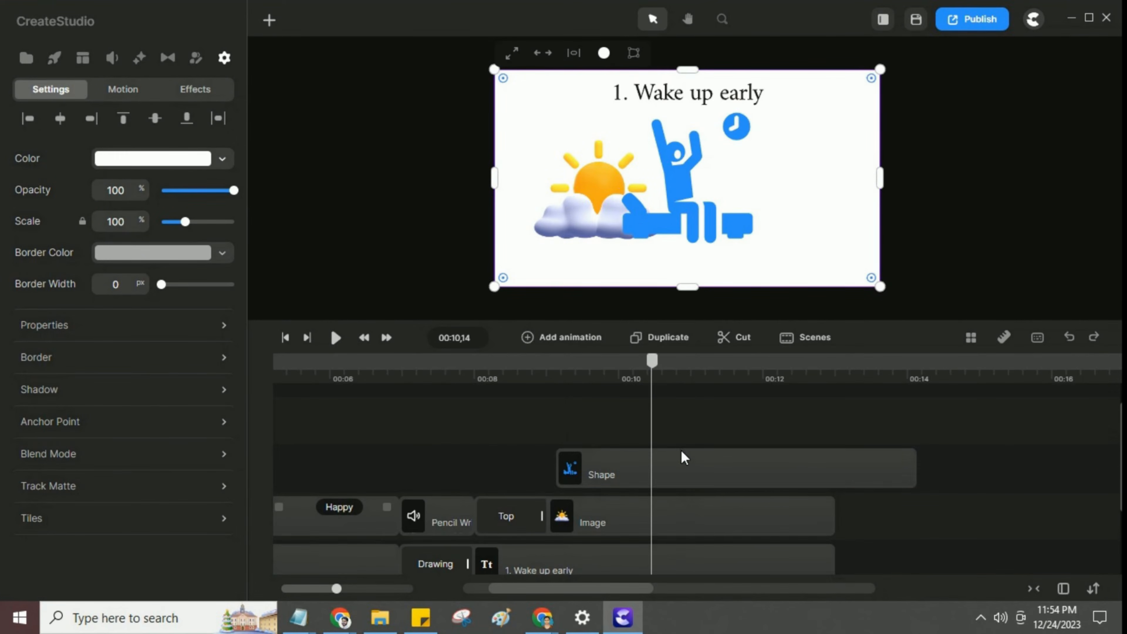
left_click(681, 456)
left_click_drag(705, 209, 762, 198)
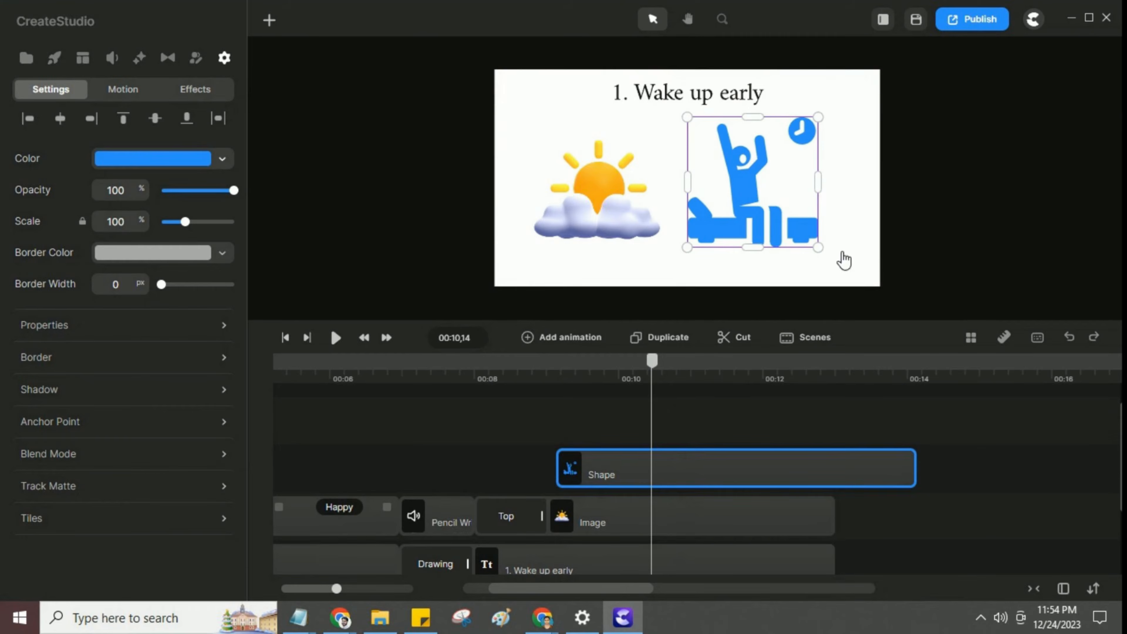
left_click_drag(842, 252, 788, 212)
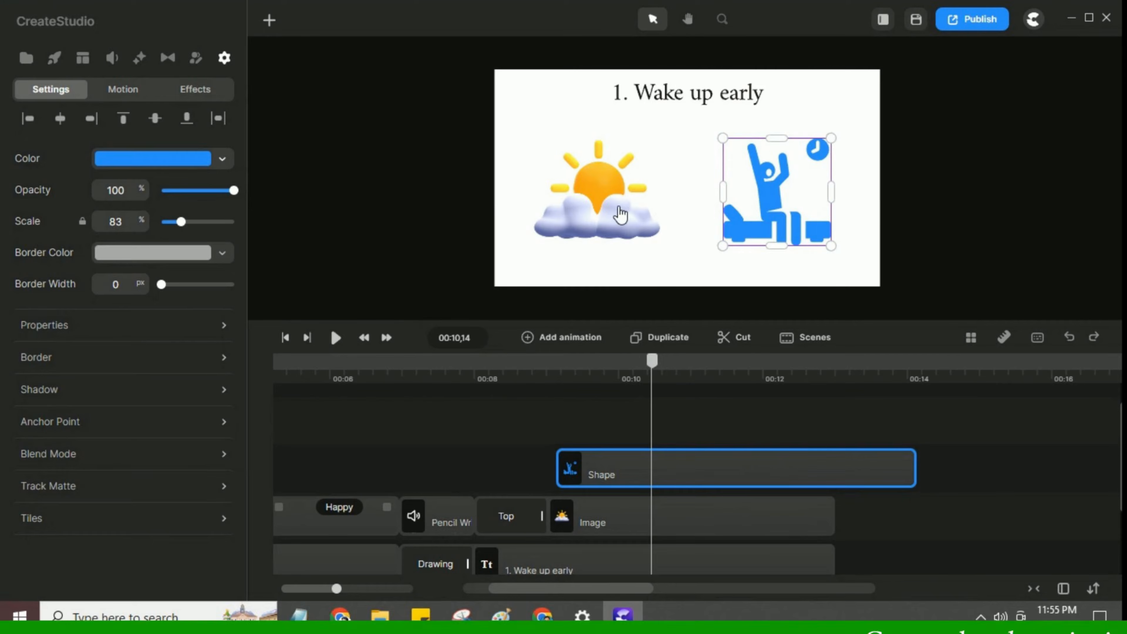
left_click(630, 200, "shift")
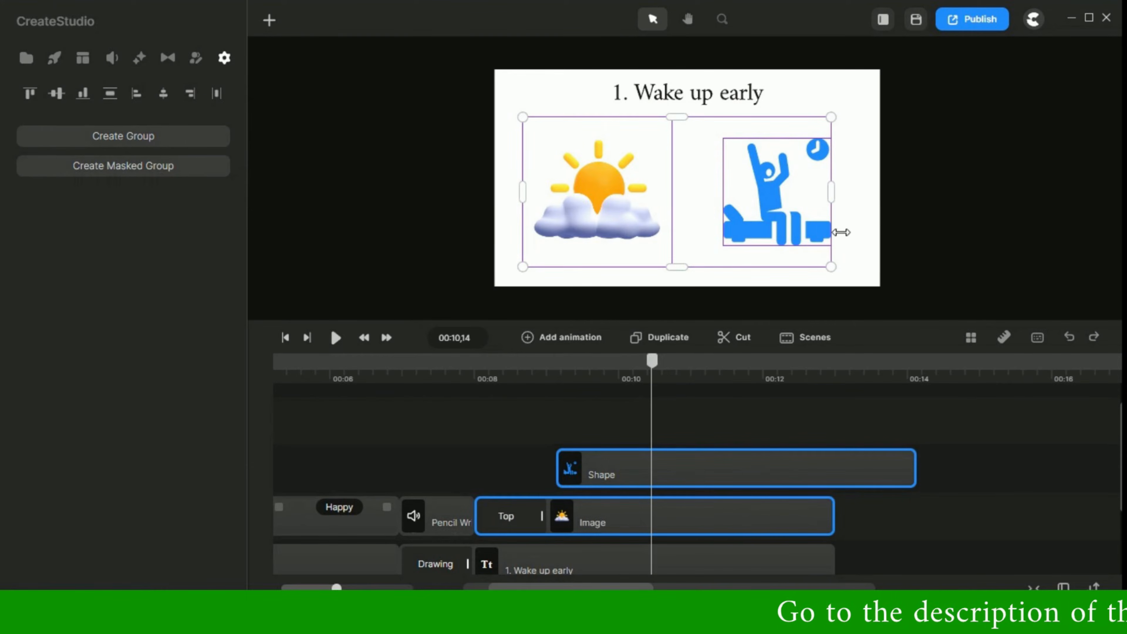
left_click(811, 417)
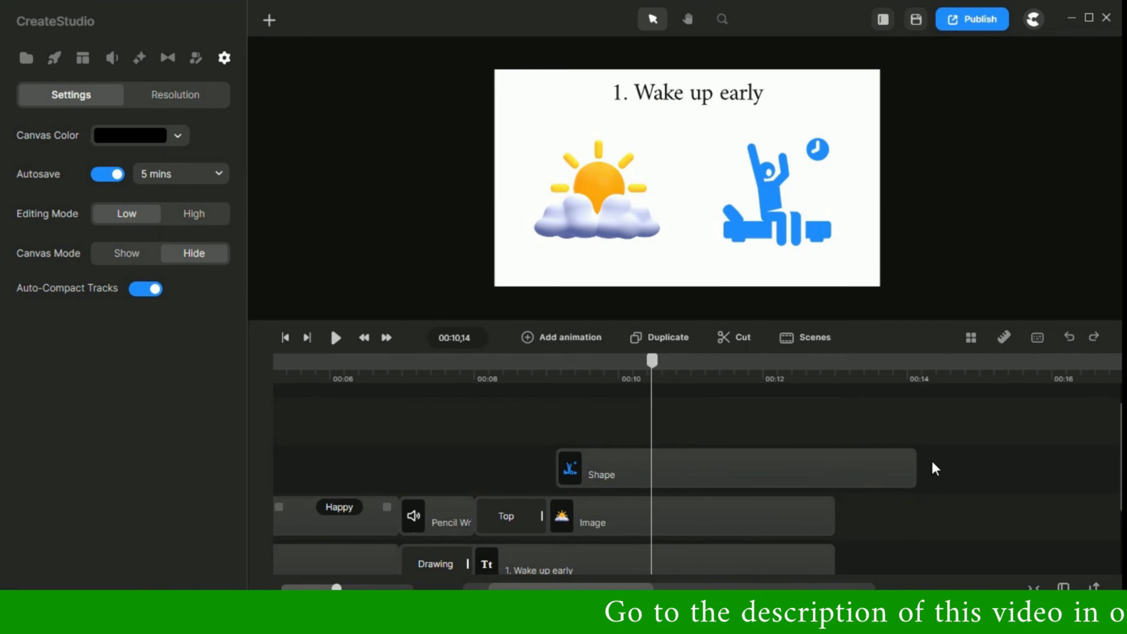
Trim the wake-up icon's clip to end with the sun image's clip and change its fill color to dark teal
left_click_drag(901, 468, 835, 468)
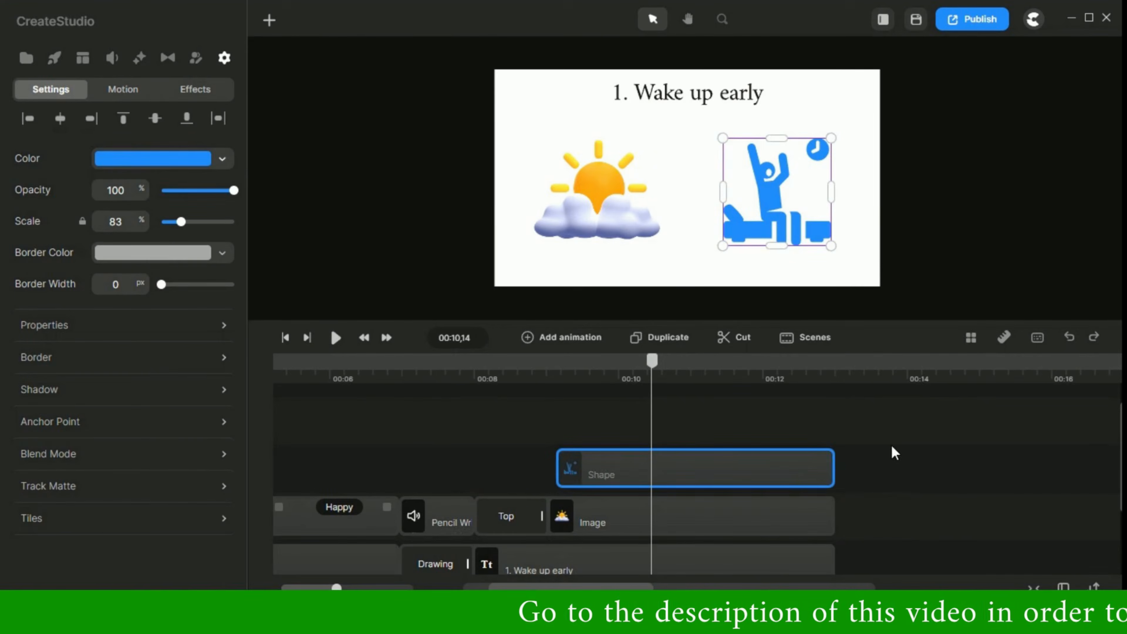
left_click(894, 453)
left_click(668, 475)
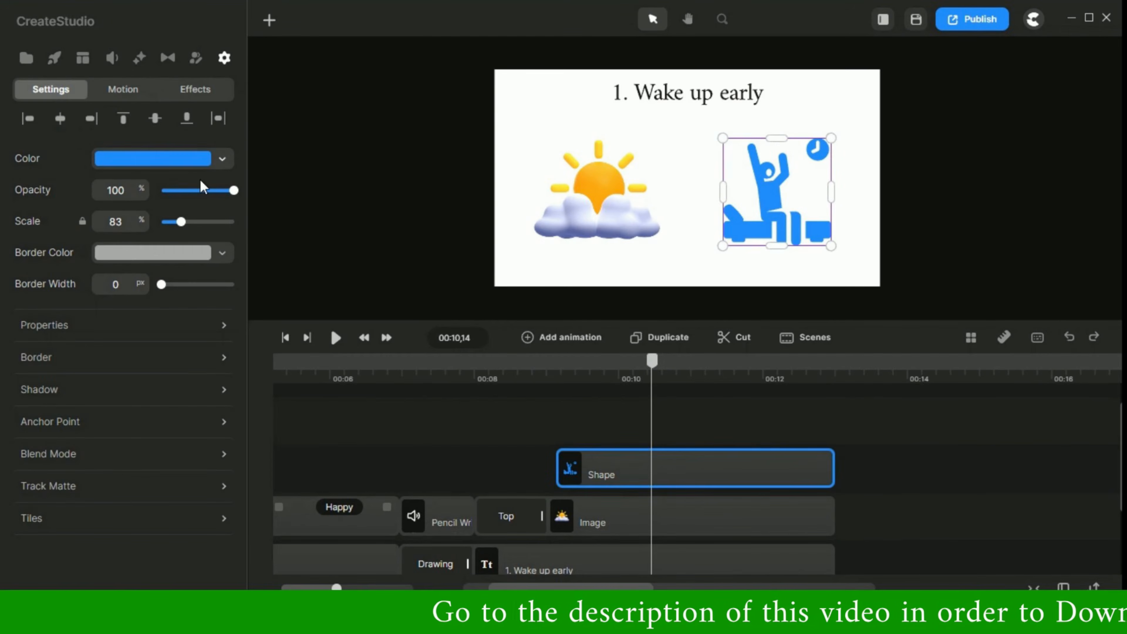
left_click(135, 161)
mouse_move(226, 195)
left_mouse_down()
mouse_move(222, 153)
mouse_move(222, 204)
mouse_move(216, 197)
mouse_move(240, 183)
left_mouse_up()
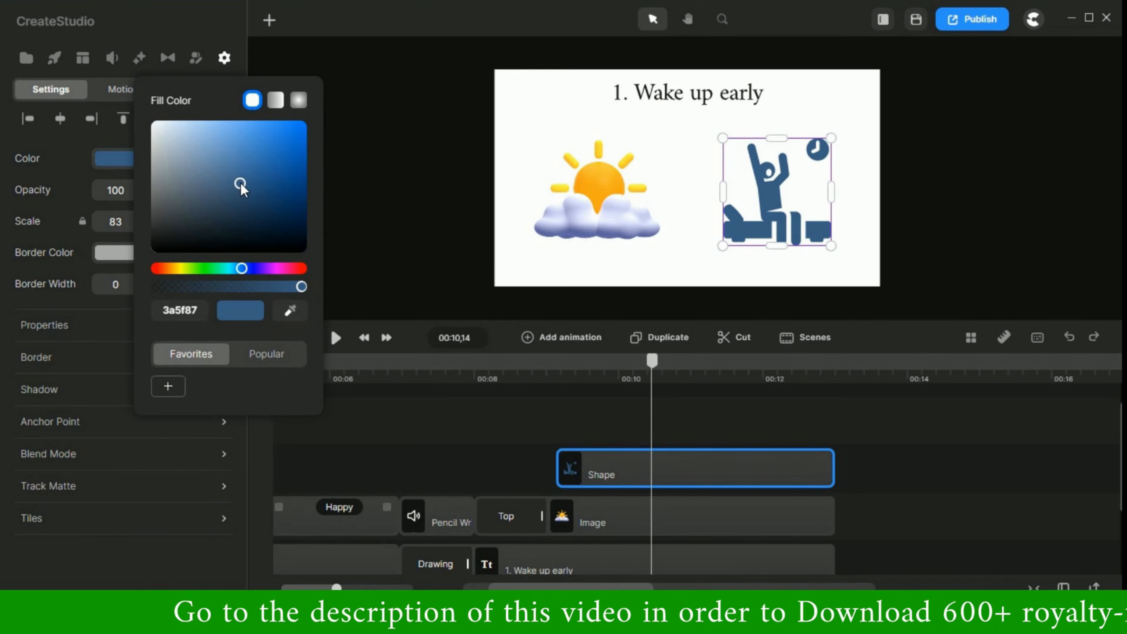
left_click_drag(241, 269, 227, 269)
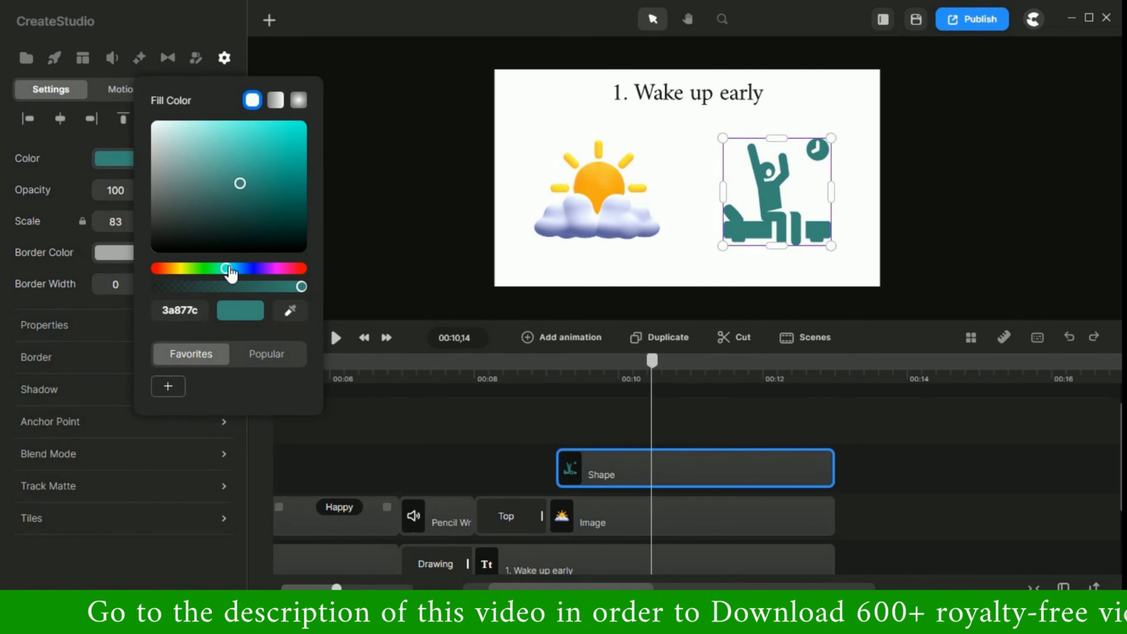
mouse_move(239, 187)
left_mouse_down()
mouse_move(235, 171)
mouse_move(267, 170)
mouse_move(275, 186)
left_mouse_up()
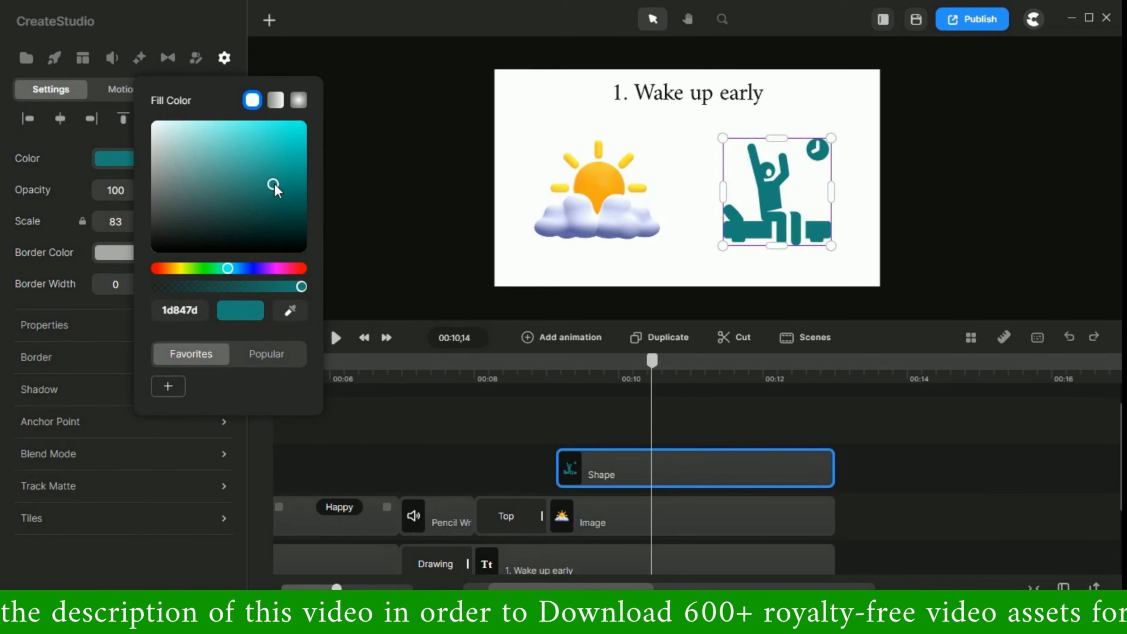
left_click(743, 415)
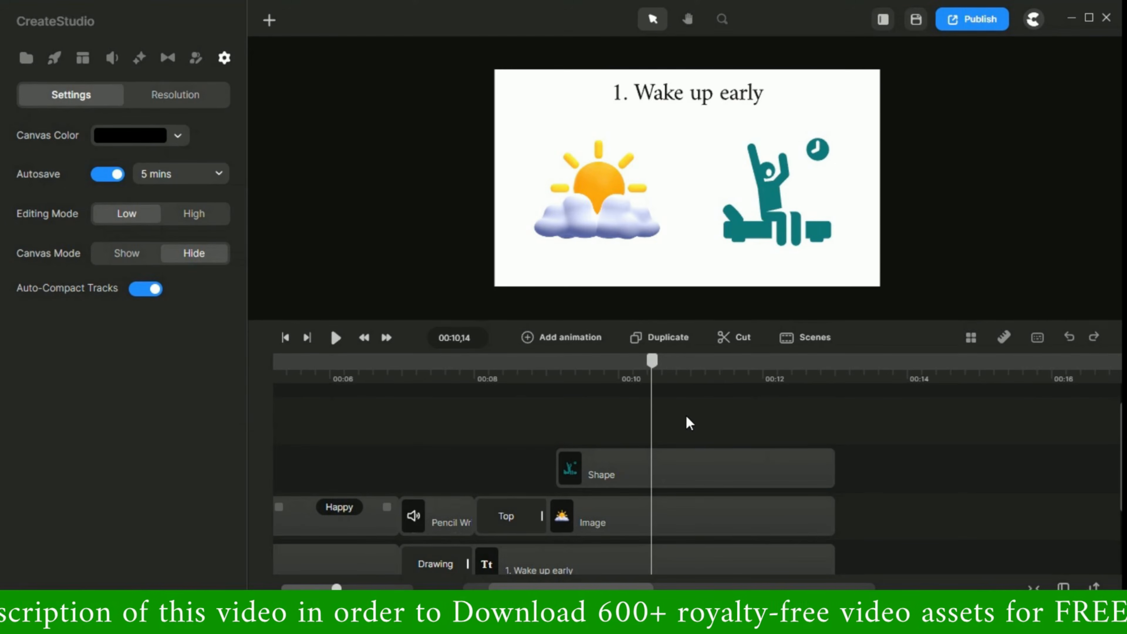
Apply the Doodle drawing effect to the wake-up icon
left_click(666, 482)
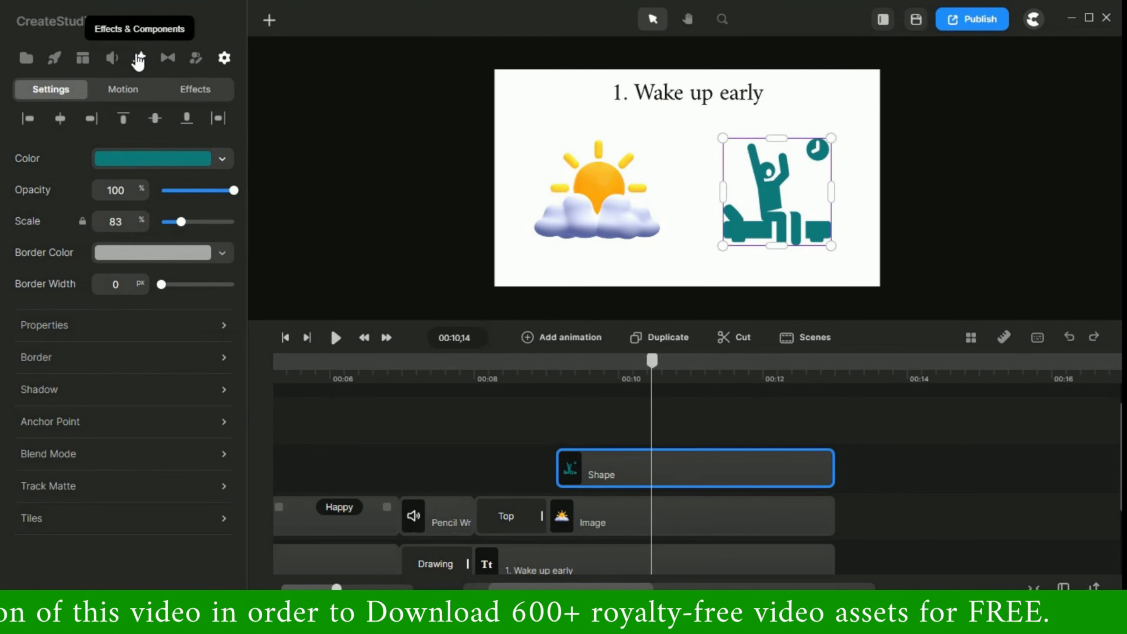
left_click(139, 60)
mouse_move(63, 262)
left_mouse_down()
mouse_move(245, 243)
mouse_move(803, 138)
mouse_move(791, 194)
left_mouse_up()
left_click_drag(726, 443, 719, 466)
left_click(672, 423)
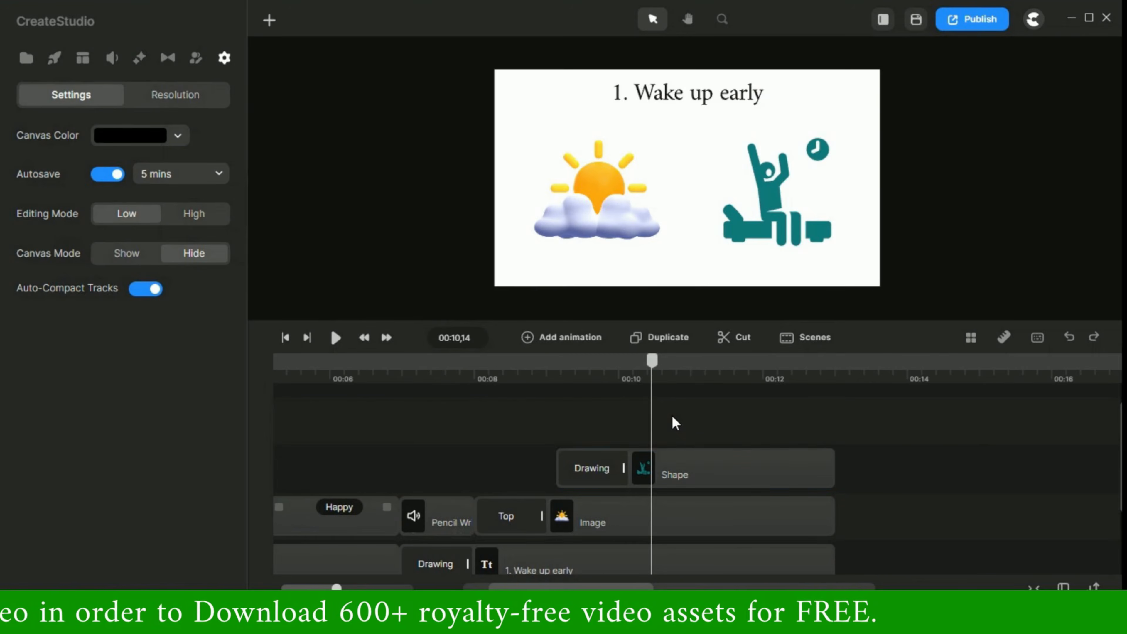
Switch the wake-up icon's doodle drawing to manual mode and clear its automatically generated path
left_click(587, 468)
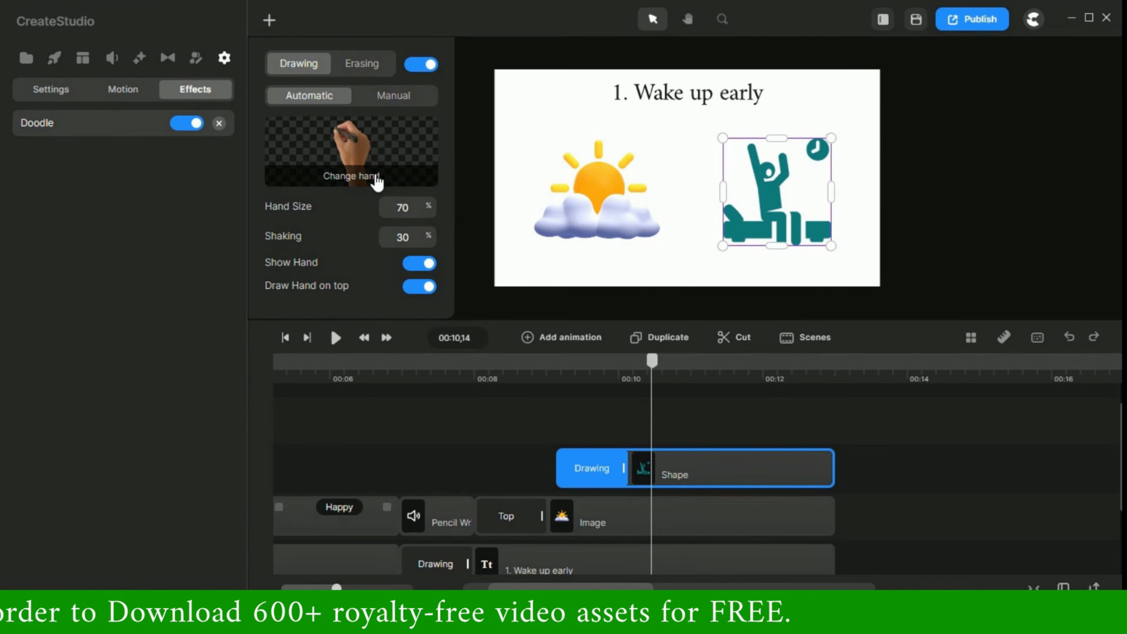
left_click(399, 99)
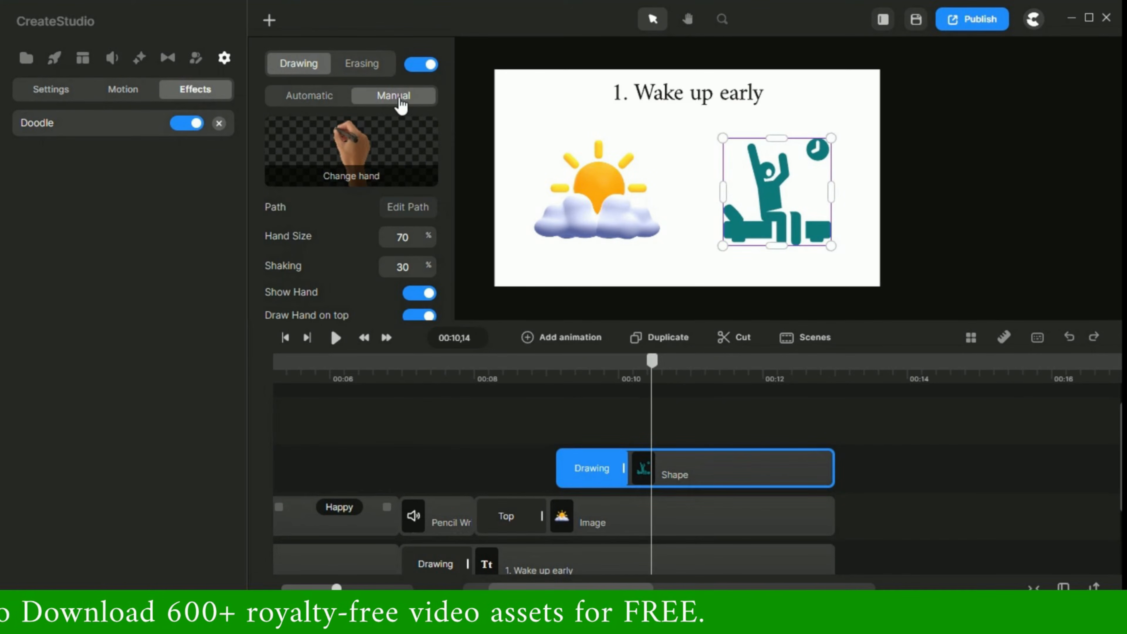
left_click(408, 207)
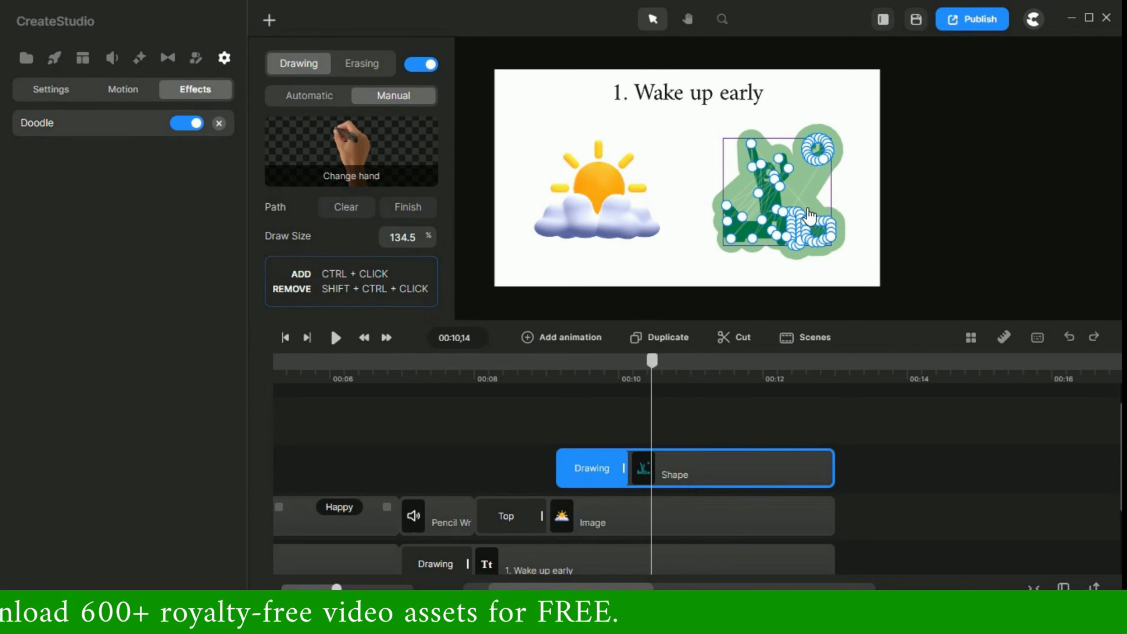
left_click(346, 207)
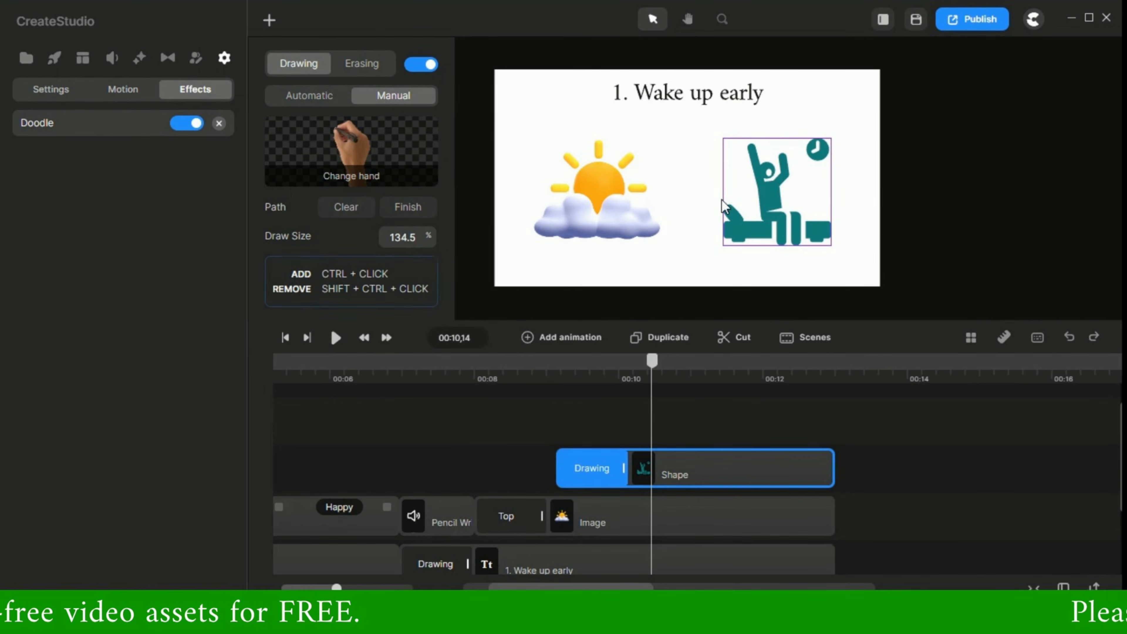
Add a zigzag of drawing path points across the wake-up icon from its raised arm down to the bed, and finish the path
left_click(743, 148, "ctrl")
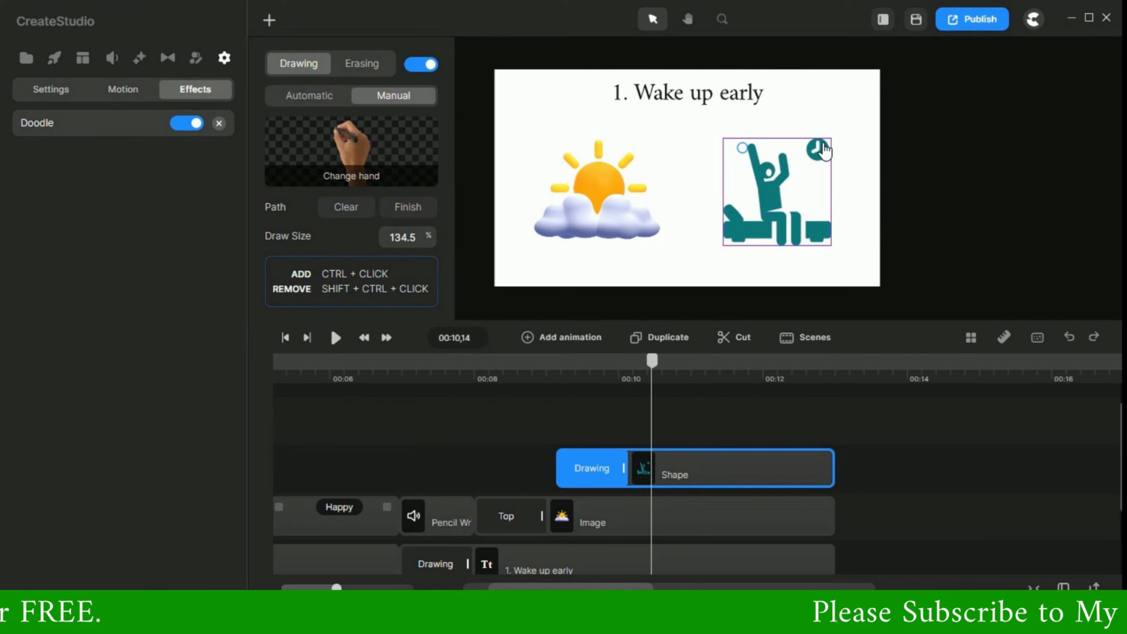
left_click(826, 140, "ctrl")
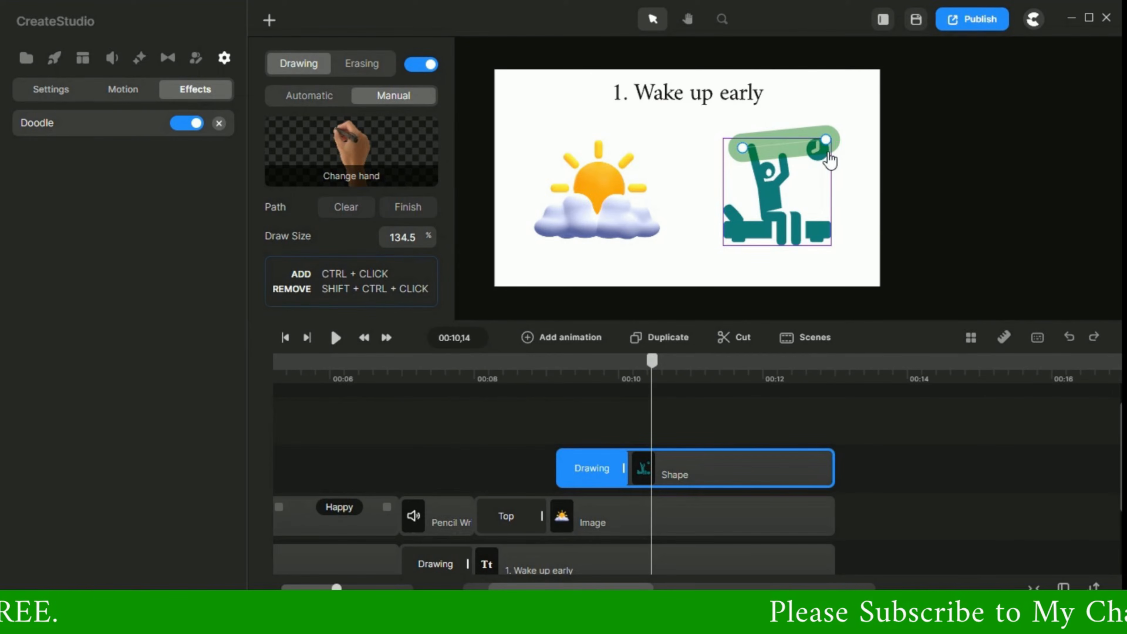
left_click(745, 170, "ctrl")
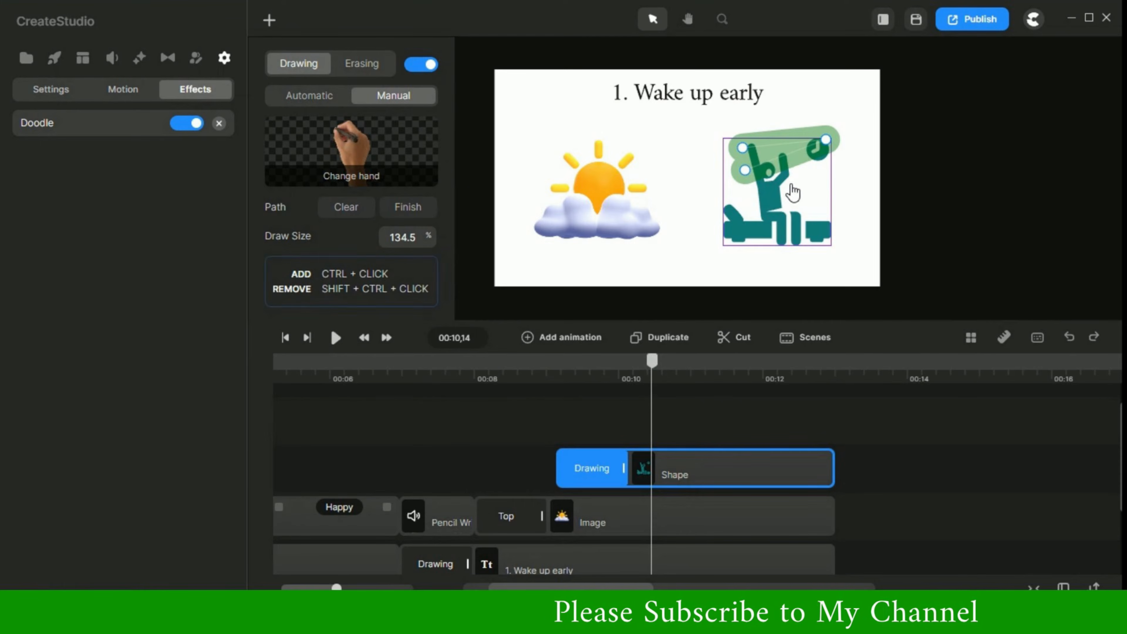
left_click(792, 180, "ctrl")
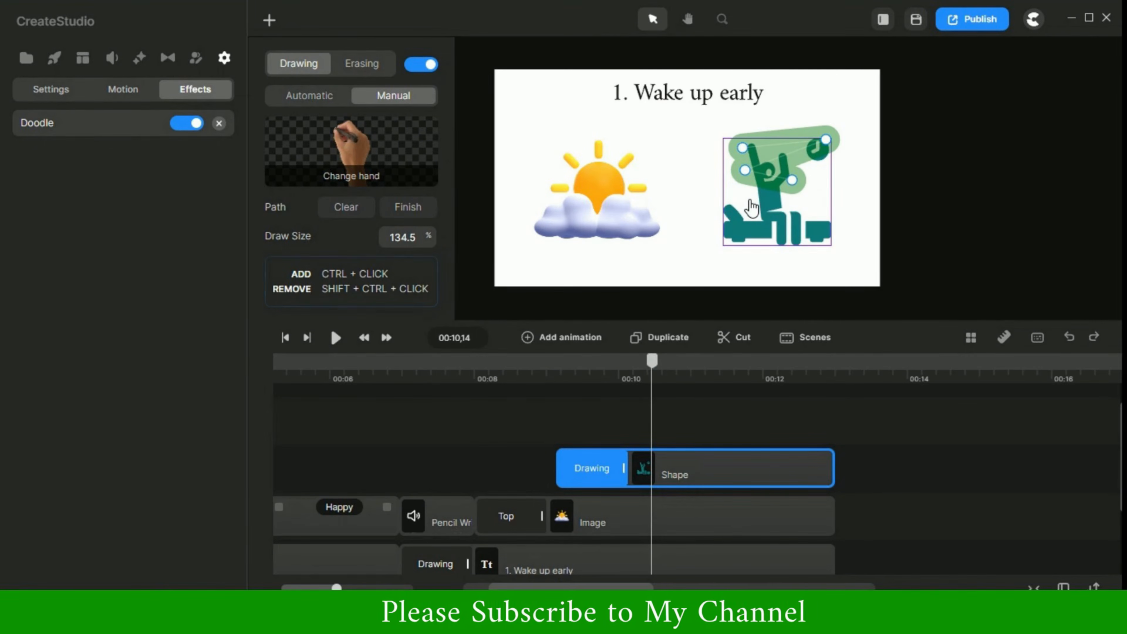
left_click(724, 208, "ctrl")
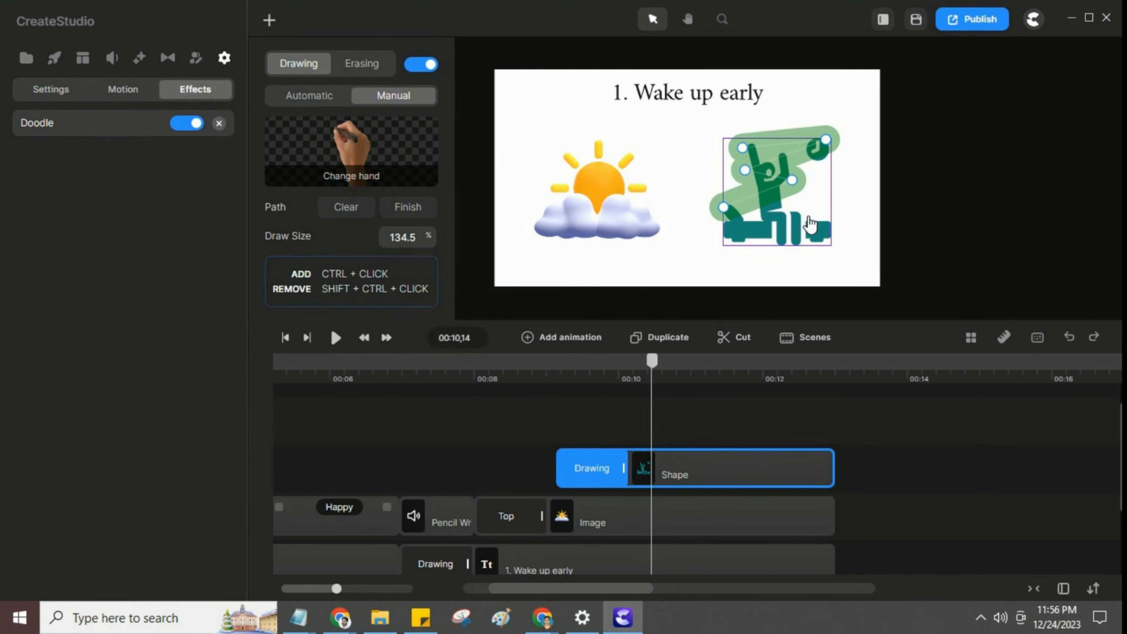
left_click(798, 209, "ctrl")
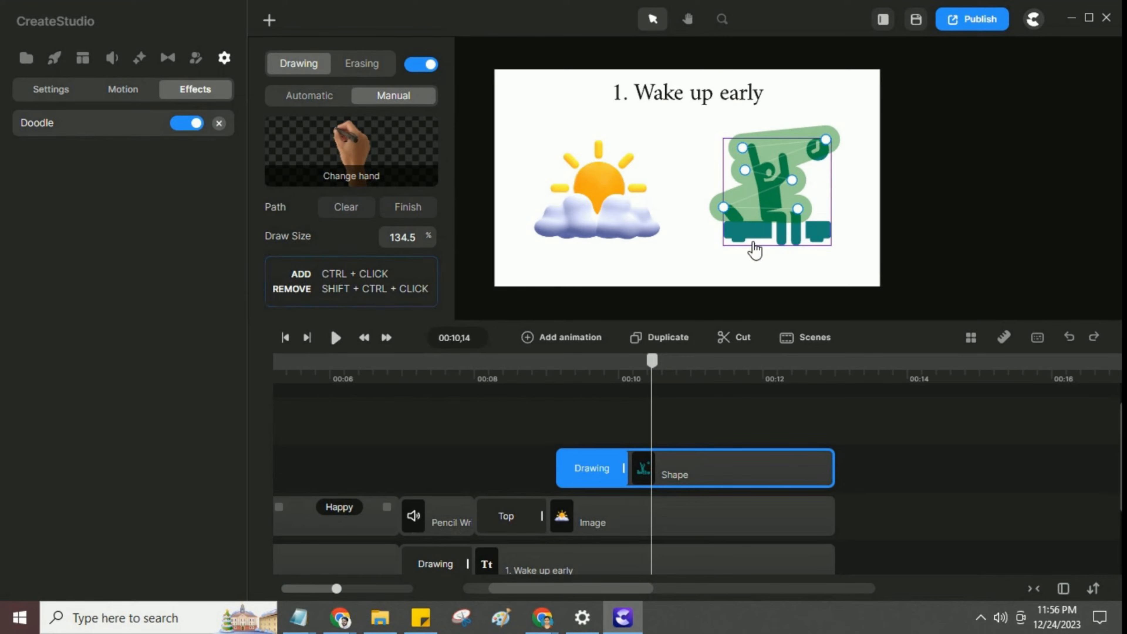
left_click(725, 232, "ctrl")
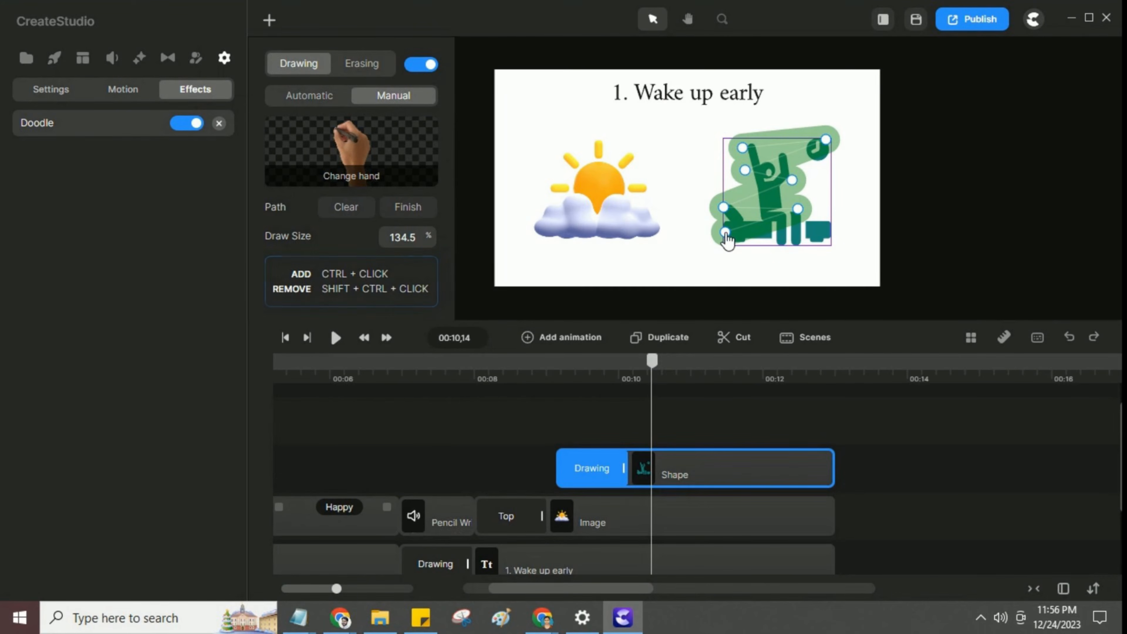
left_click(828, 223, "ctrl")
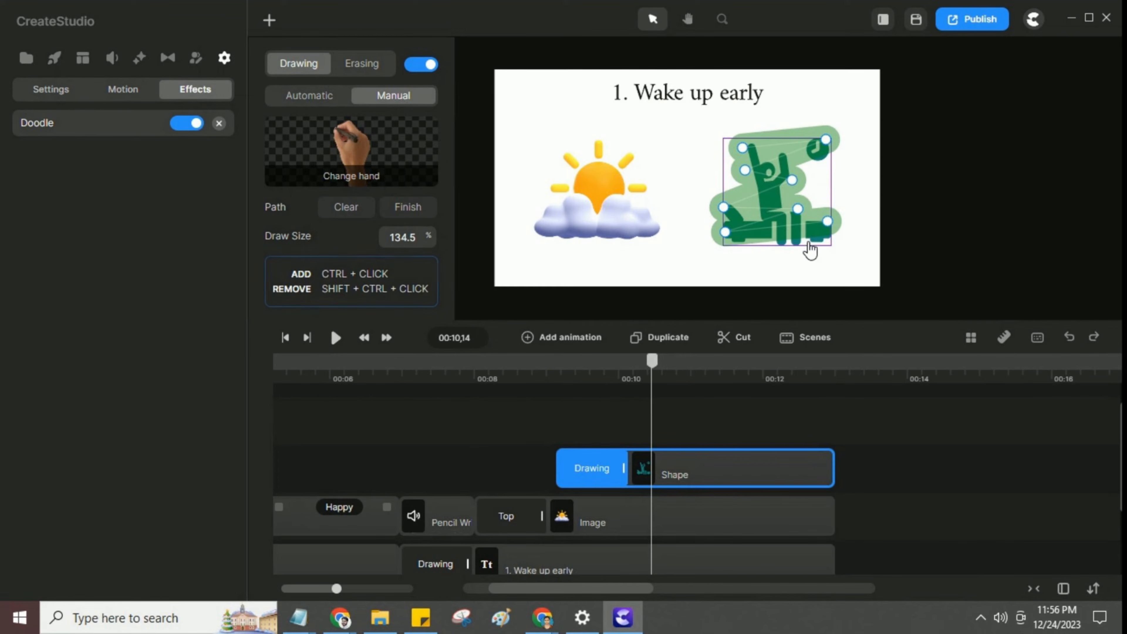
left_click(797, 244, "ctrl")
mouse_move(798, 246)
left_mouse_down()
mouse_move(781, 243)
mouse_move(826, 230)
left_mouse_up()
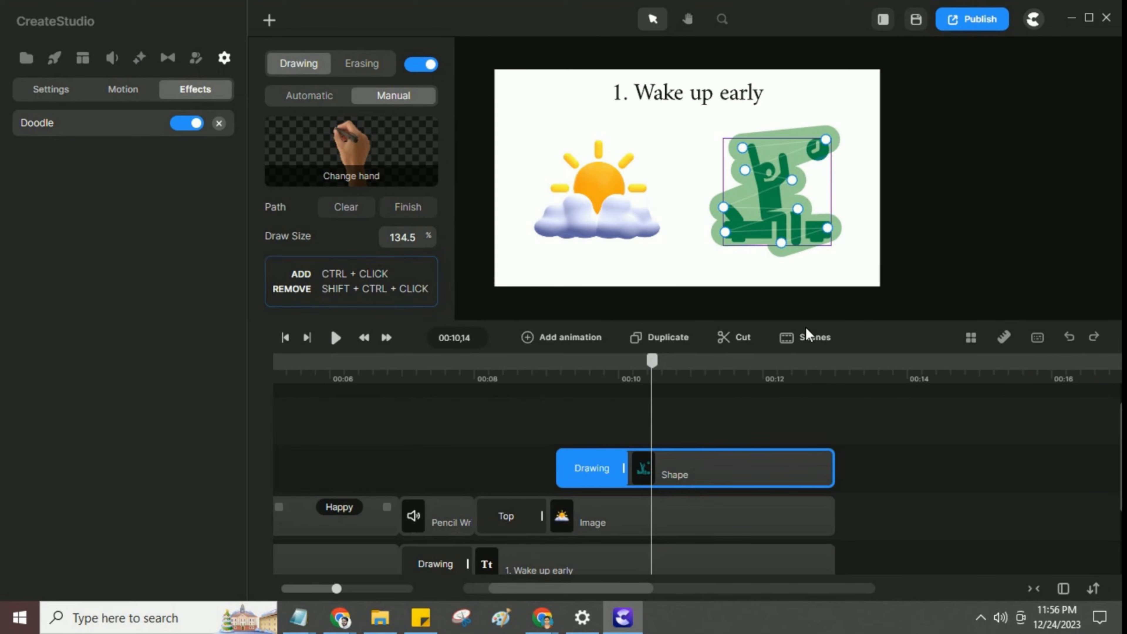
left_click(409, 208)
left_click(595, 411)
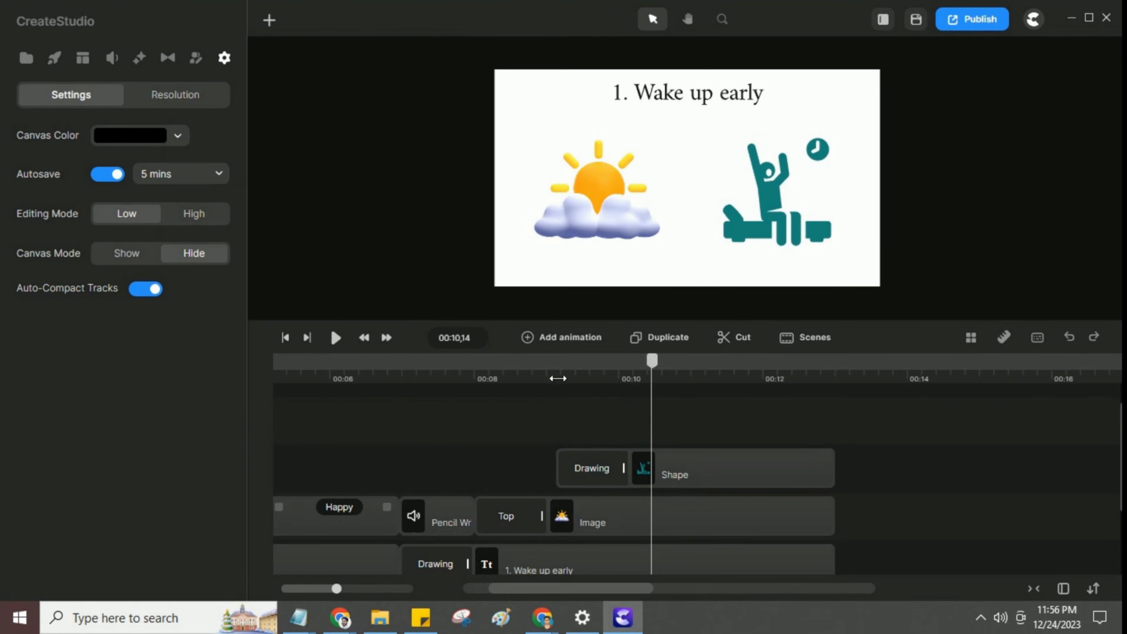
Play back the wake-up icon's drawing animation to check the new hand path
left_click(557, 378)
left_click(342, 342)
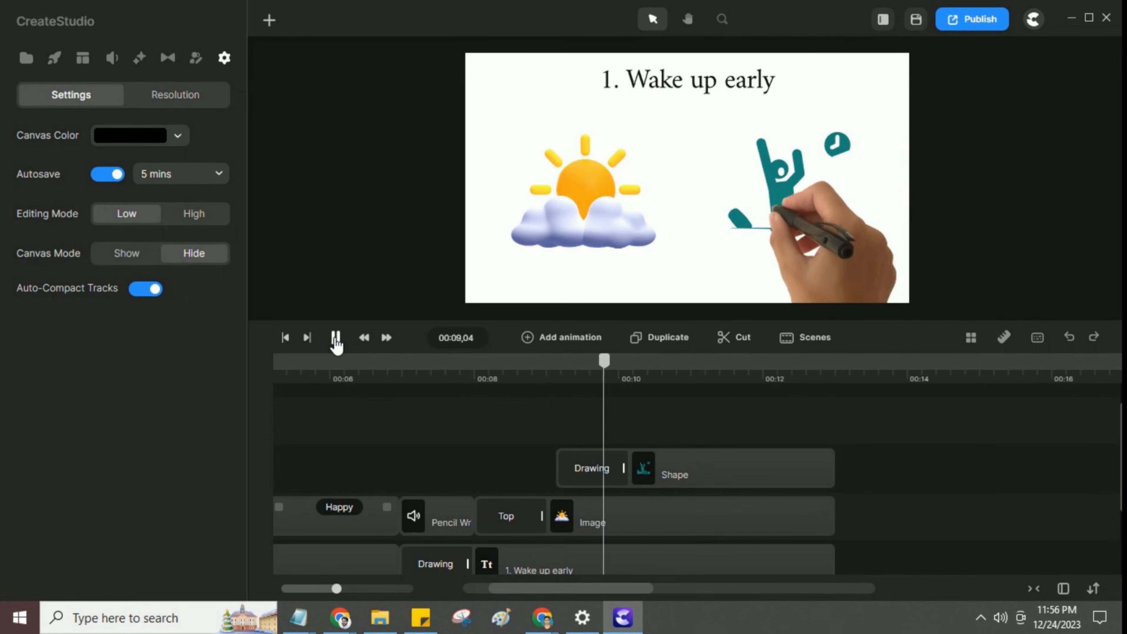
left_click(337, 342)
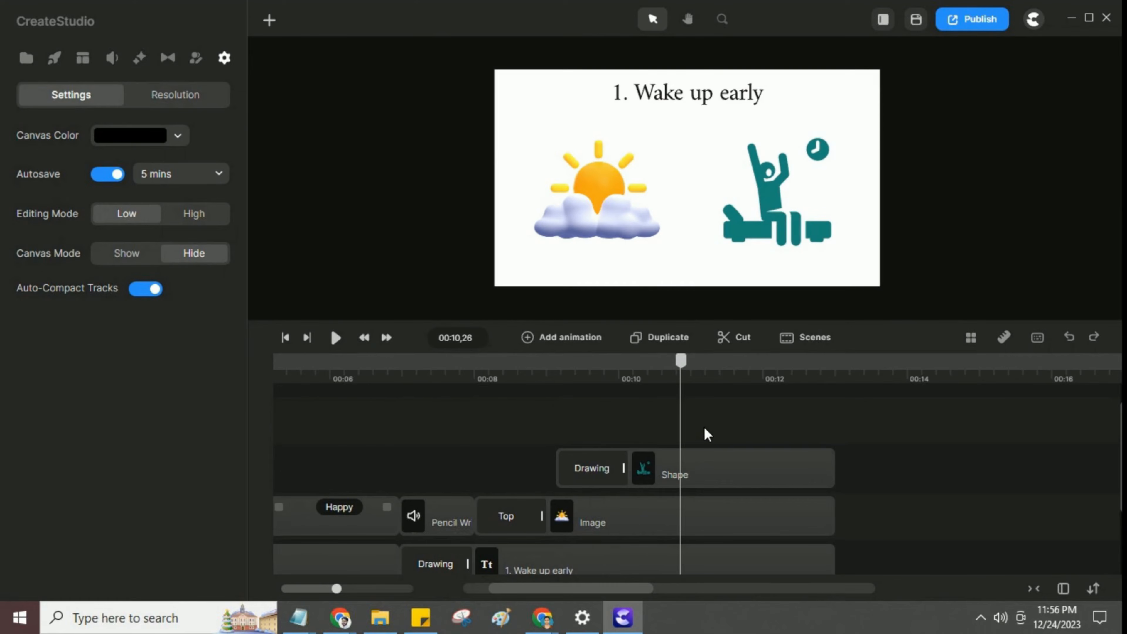
Duplicate the pencil writing sound and align the copy with the wake-up icon's drawing animation
scroll(794, 402, "down", 2)
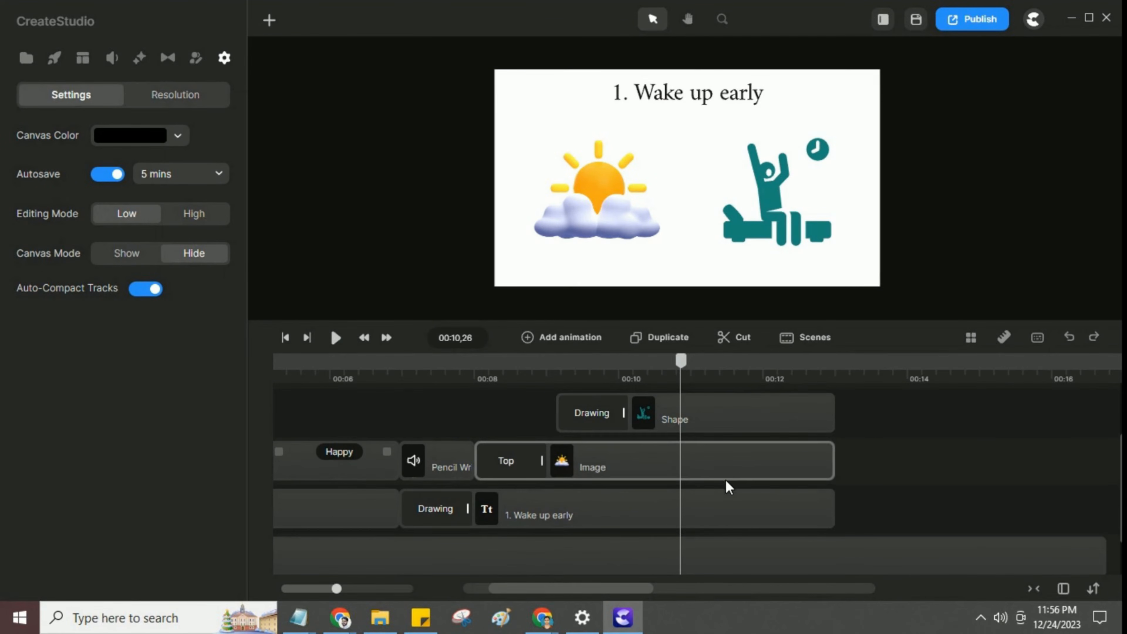
scroll(824, 476, "up", 2)
left_click(581, 373)
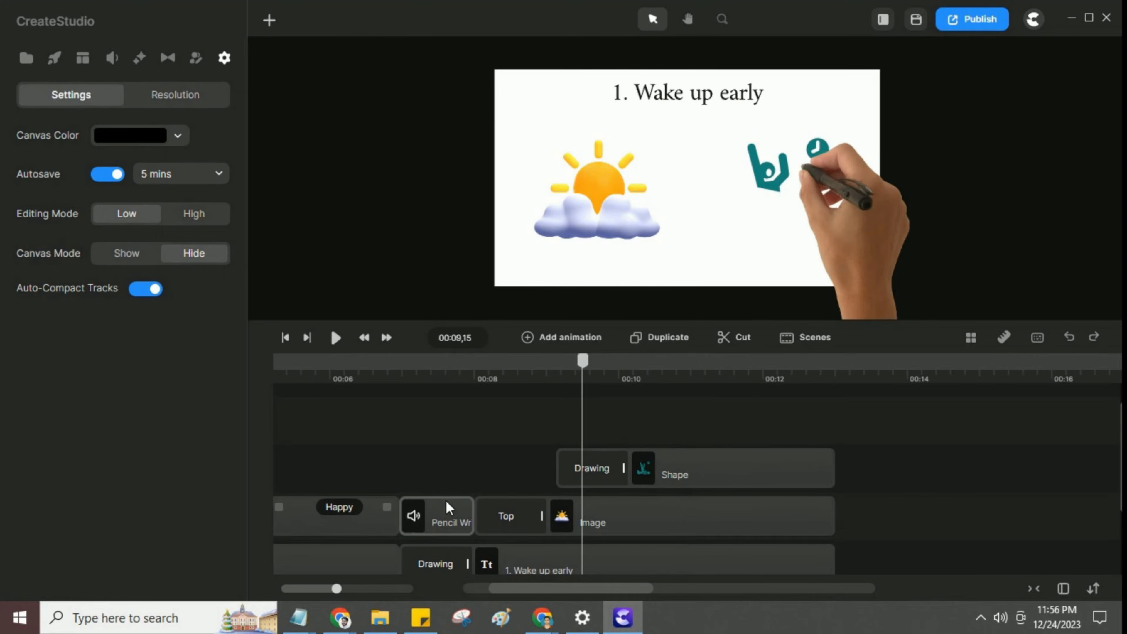
left_click(449, 510)
key("ctrl+d")
left_click_drag(424, 419, 628, 417)
left_click(692, 413)
Search the sound effects for "pop" and add a pop sound at the start of the sun image's entrance
scroll(693, 413, "down", 2)
left_click(525, 373)
left_click(112, 58)
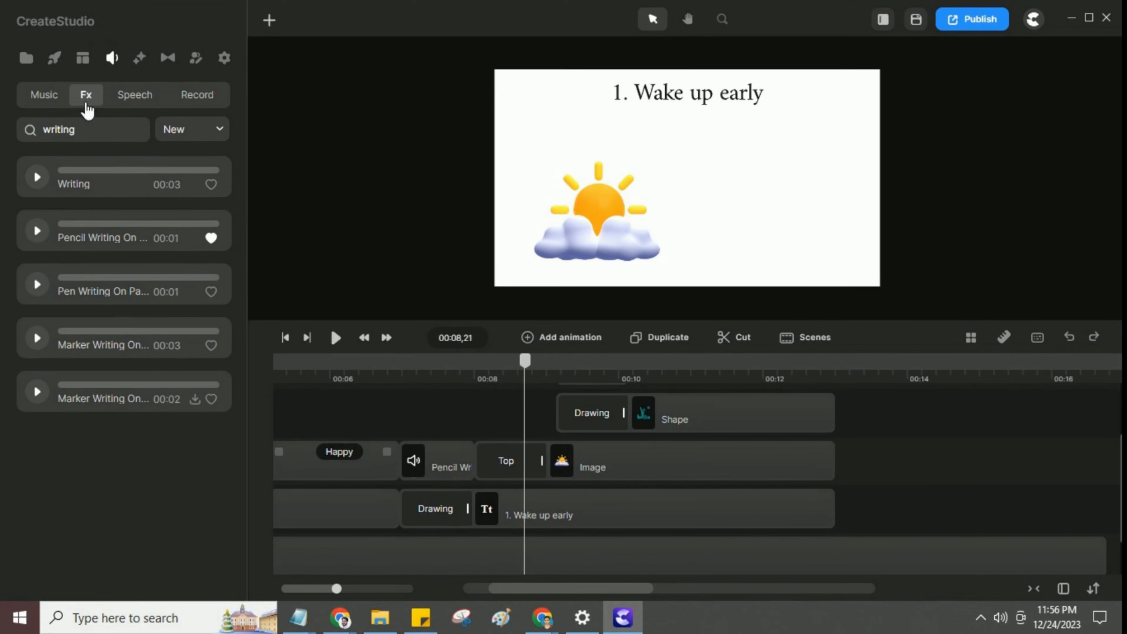
type("pop")
left_click_drag(31, 180, 530, 453)
scroll(532, 399, "up", 2)
scroll(577, 377, "down", 5)
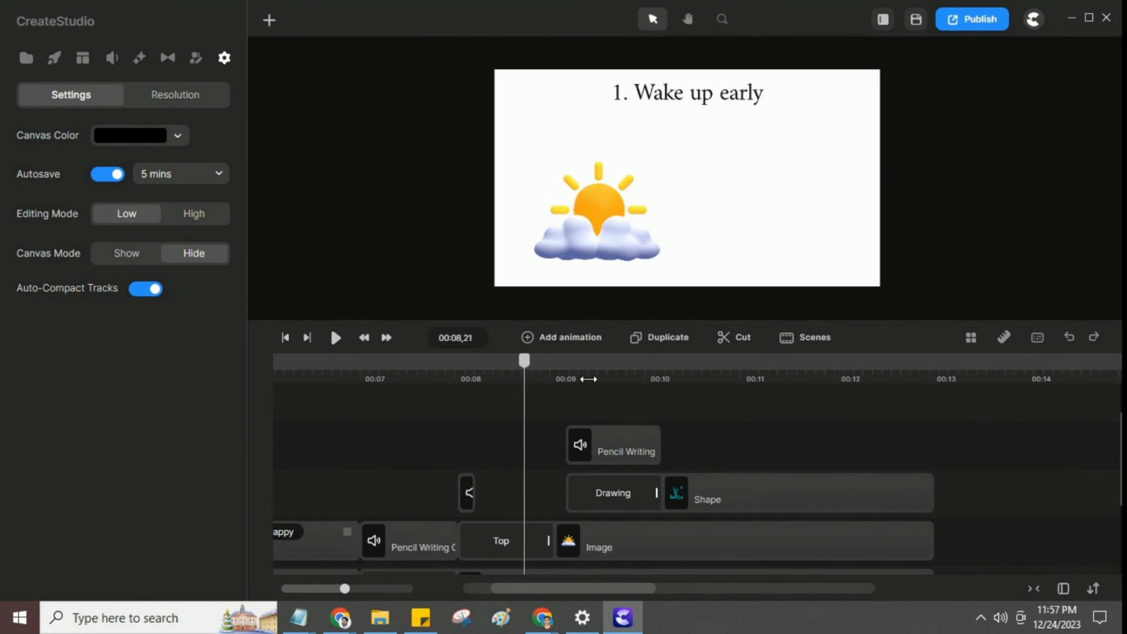
Play the whole video from the beginning to review the animations and sounds
left_click(285, 338)
left_click(336, 337)
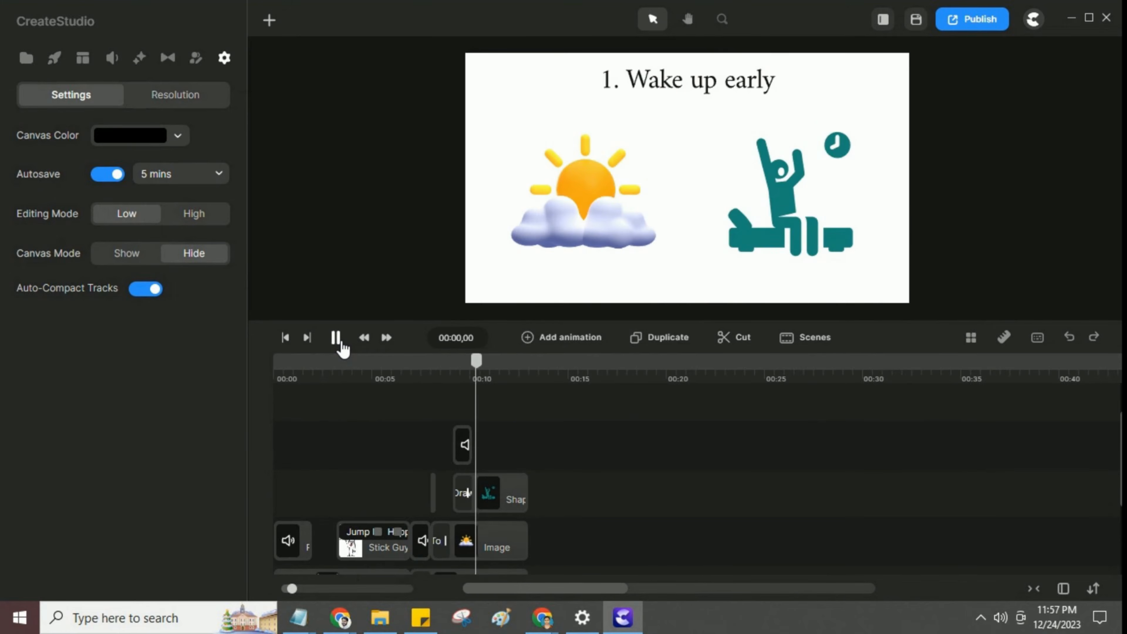
Extend the white rounded rectangle background clip to about 00:40
scroll(715, 476, "down", 2)
scroll(623, 490, "down", 1)
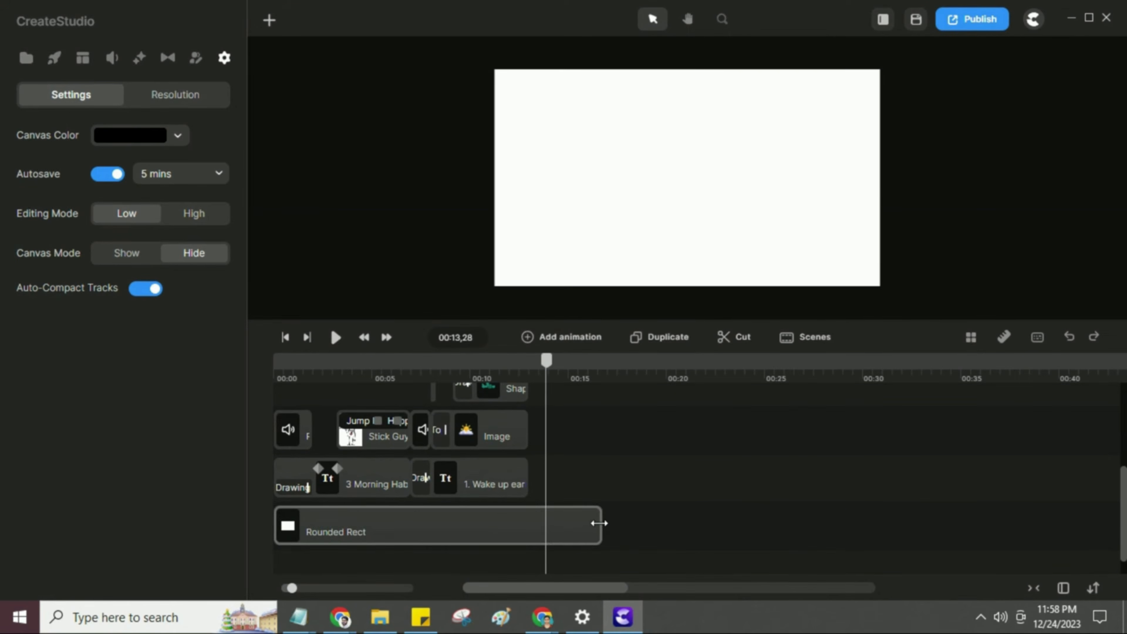
left_click_drag(601, 525, 1065, 526)
left_click(737, 476)
Copy the "1. Wake up early" text clip and place the copy directly after the original on the same track
scroll(737, 476, "up", 1)
left_click(490, 534)
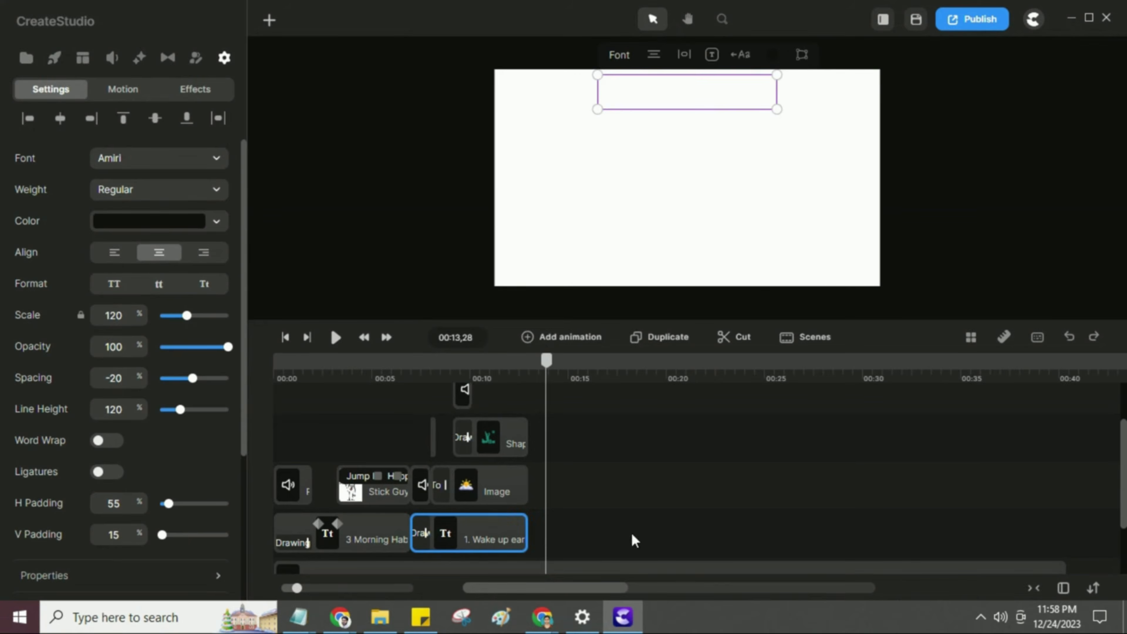
key("ctrl+c")
key("ctrl+v")
left_click_drag(593, 485, 580, 531)
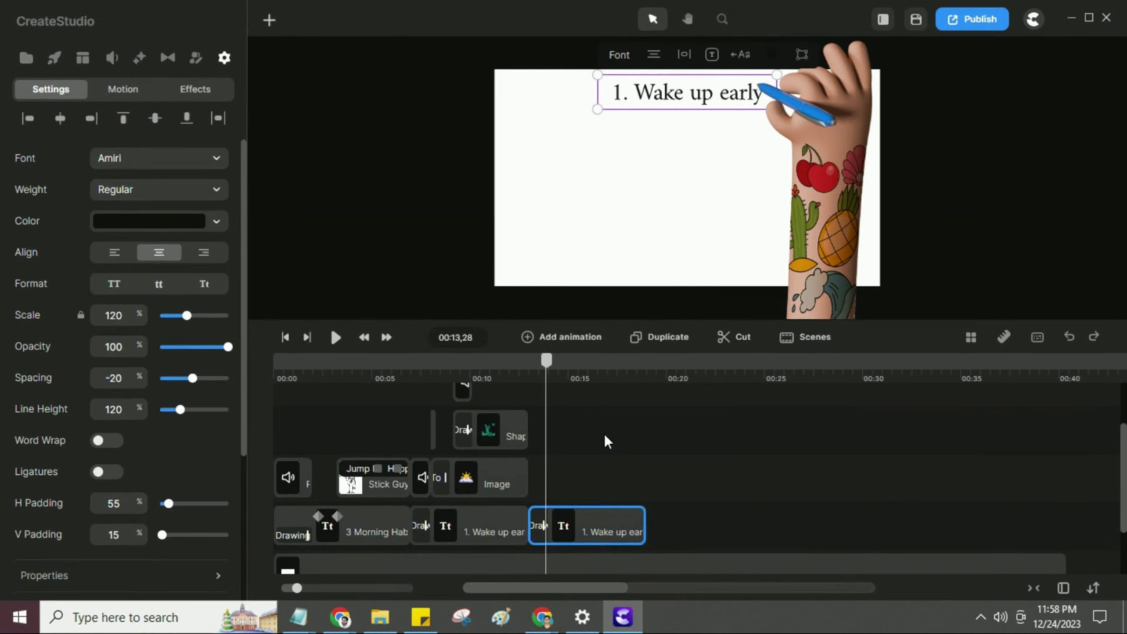
left_click(604, 441)
Change the copied heading's text to "2. Exercise"
left_click_drag(634, 379, 765, 381)
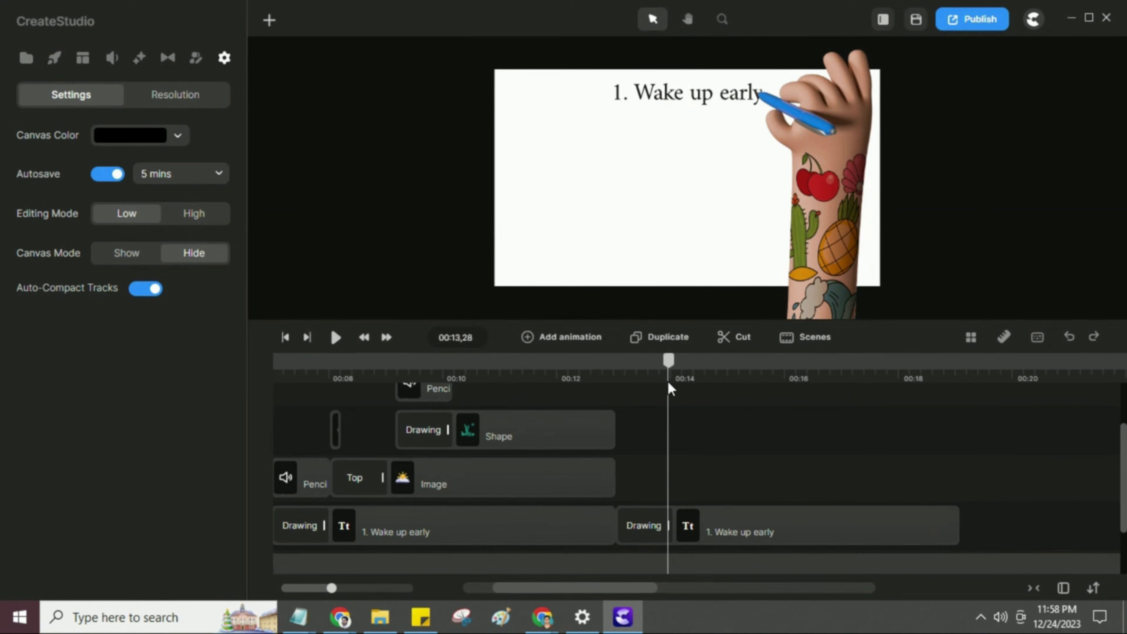
left_click_drag(668, 384, 699, 384)
double_click(684, 106)
type("2. Exercise")
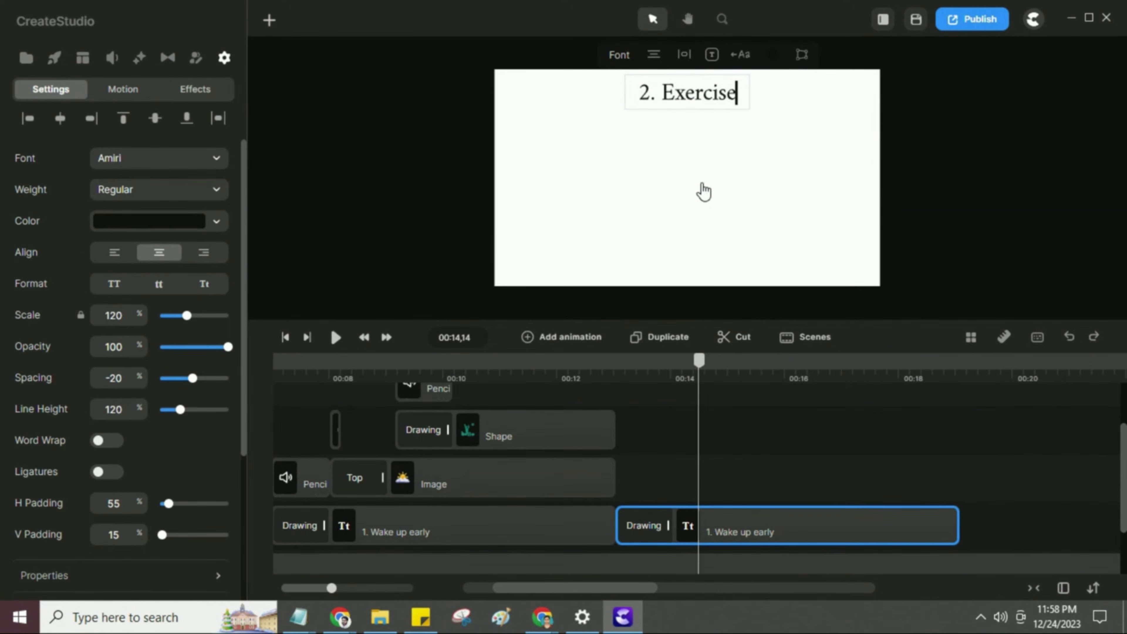
left_click(706, 249)
Change the drawing hand of the "2. Exercise" heading to the white-sleeved cartoon hand holding a blue pencil
left_click(643, 526)
left_click(360, 156)
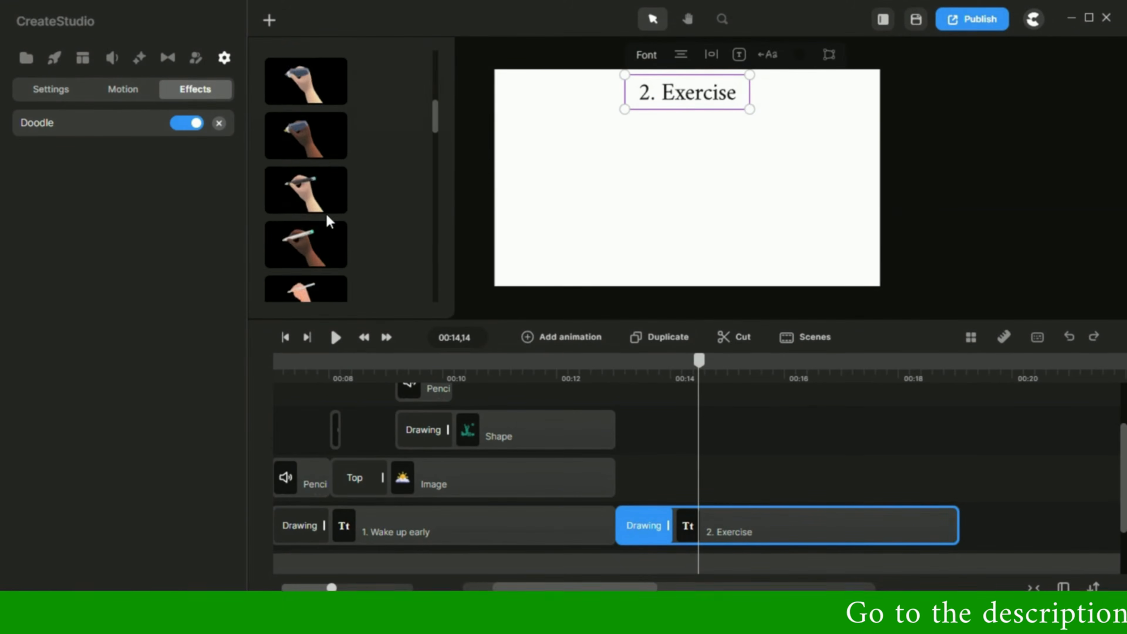
left_click(329, 200)
left_click(759, 457)
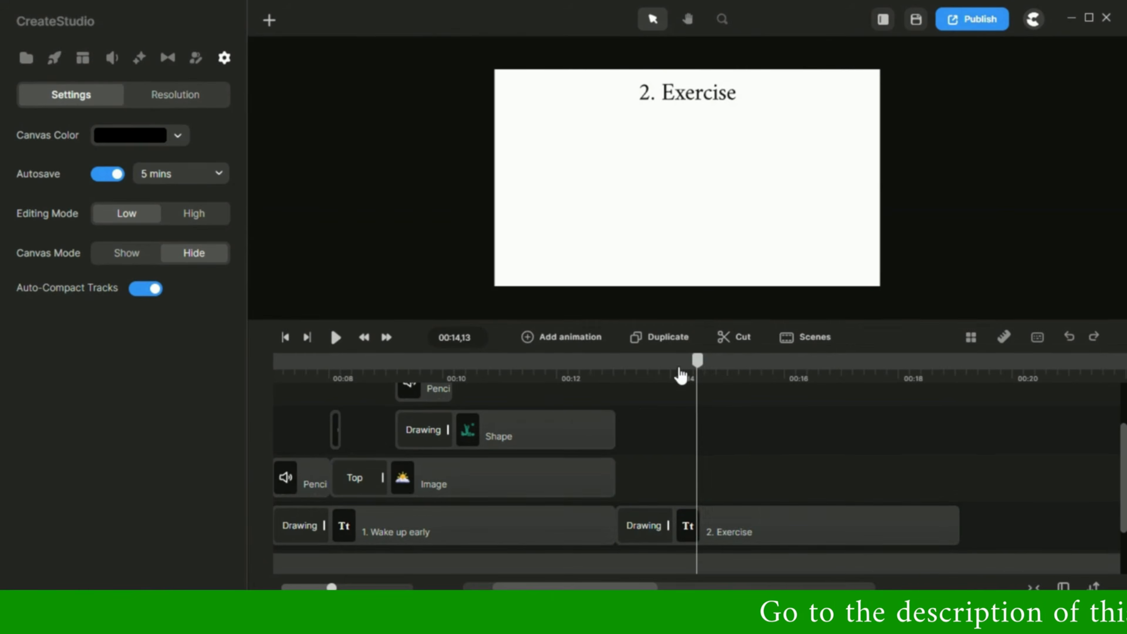
Paste a pencil writing sound and align it with the start of the "2. Exercise" heading's drawing animation
left_click(646, 375)
left_click(685, 479)
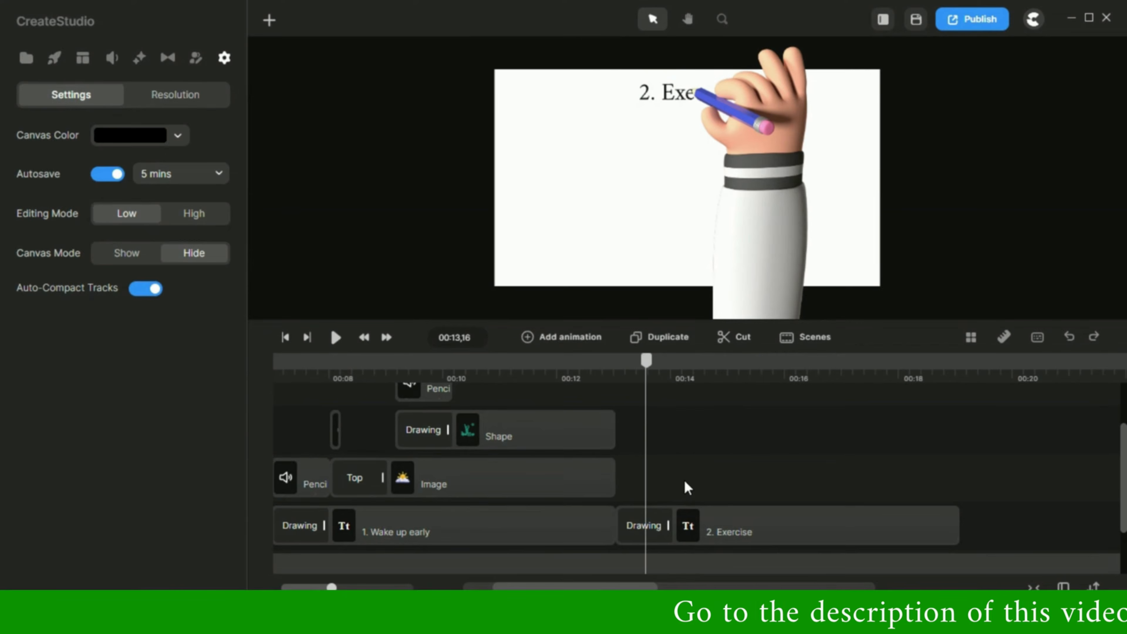
key("ctrl+v")
left_click_drag(670, 402, 650, 491)
left_click(729, 475)
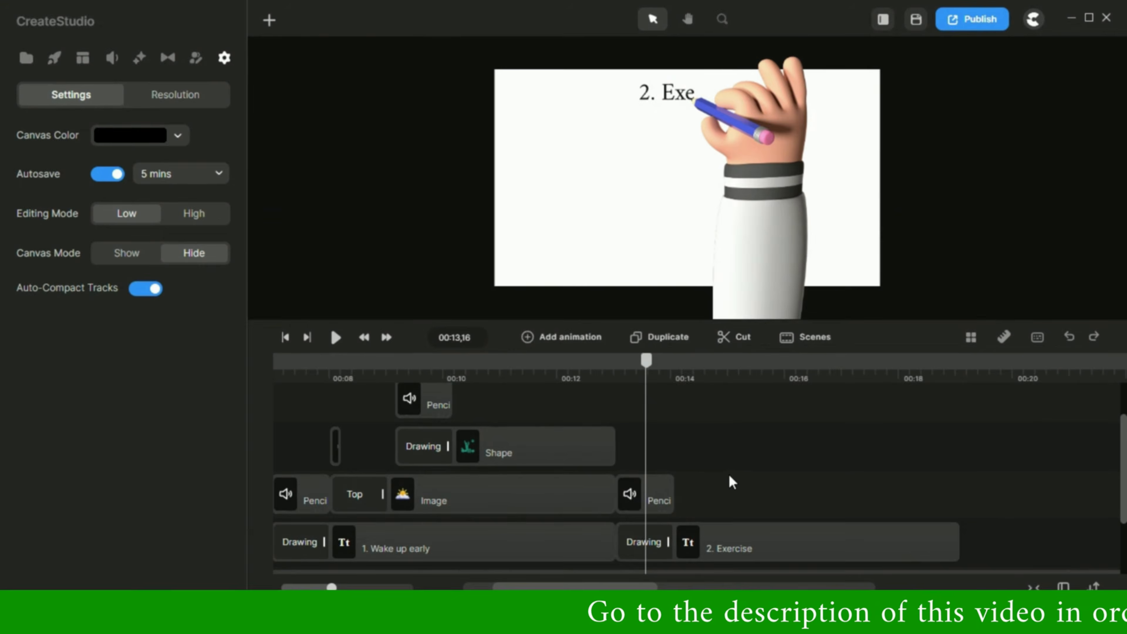
Search the stock SVGs for "exercise"
left_click(26, 60)
left_click(195, 94)
left_click(118, 164)
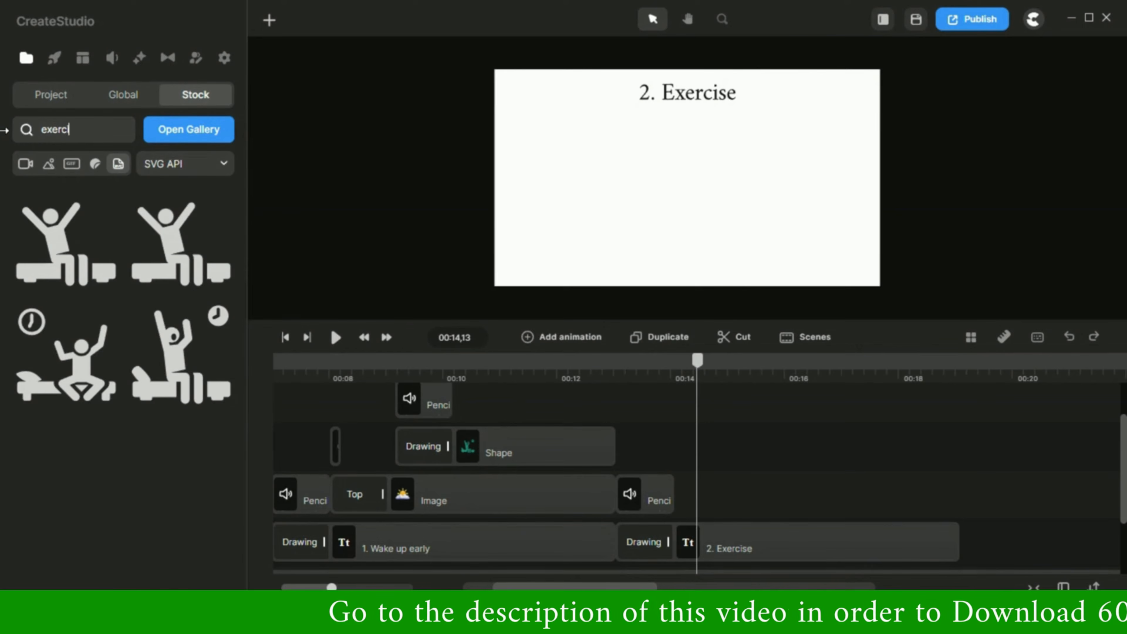
key("Return")
mouse_move(195, 384)
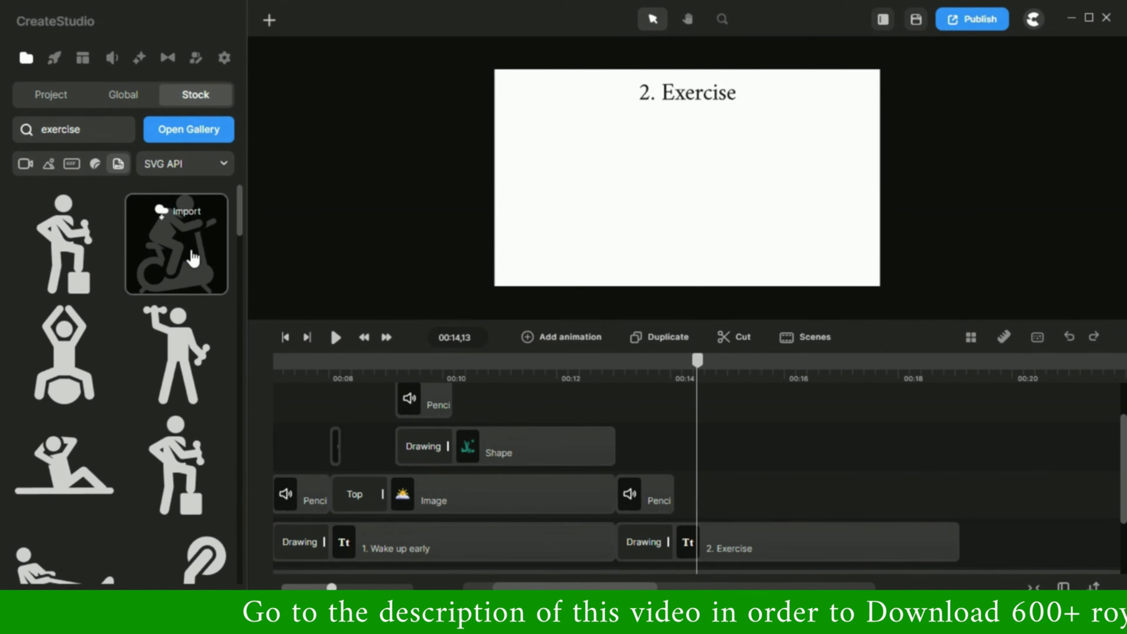